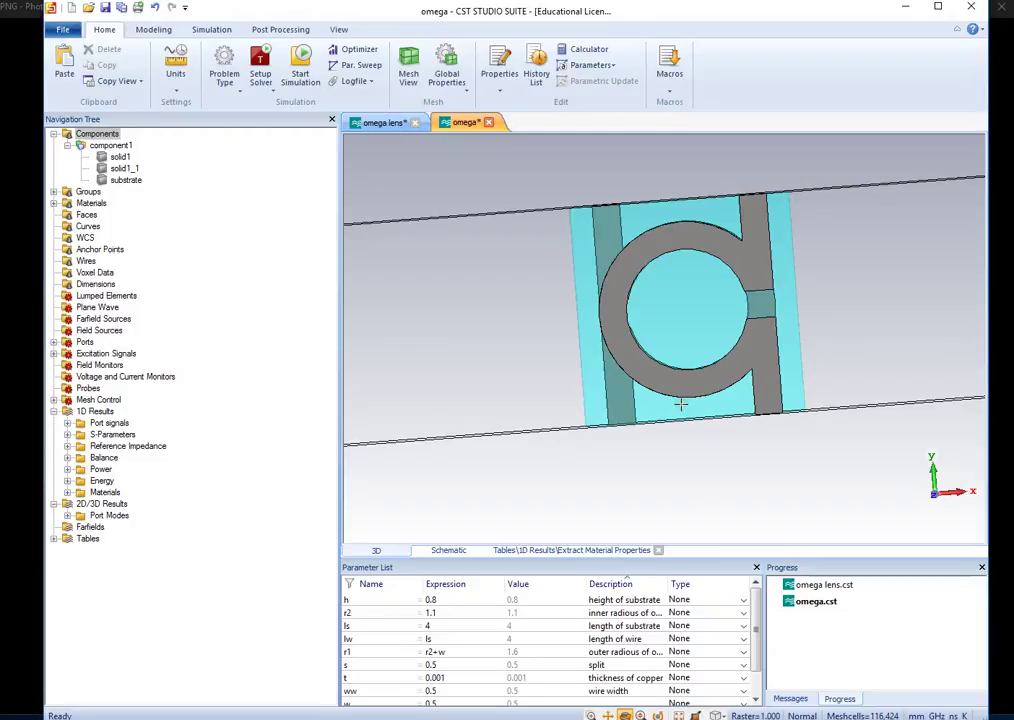
Inspect the omega unit cell and review its inner radius, outer radius and split parameters
left_click_drag(650, 369, 604, 389)
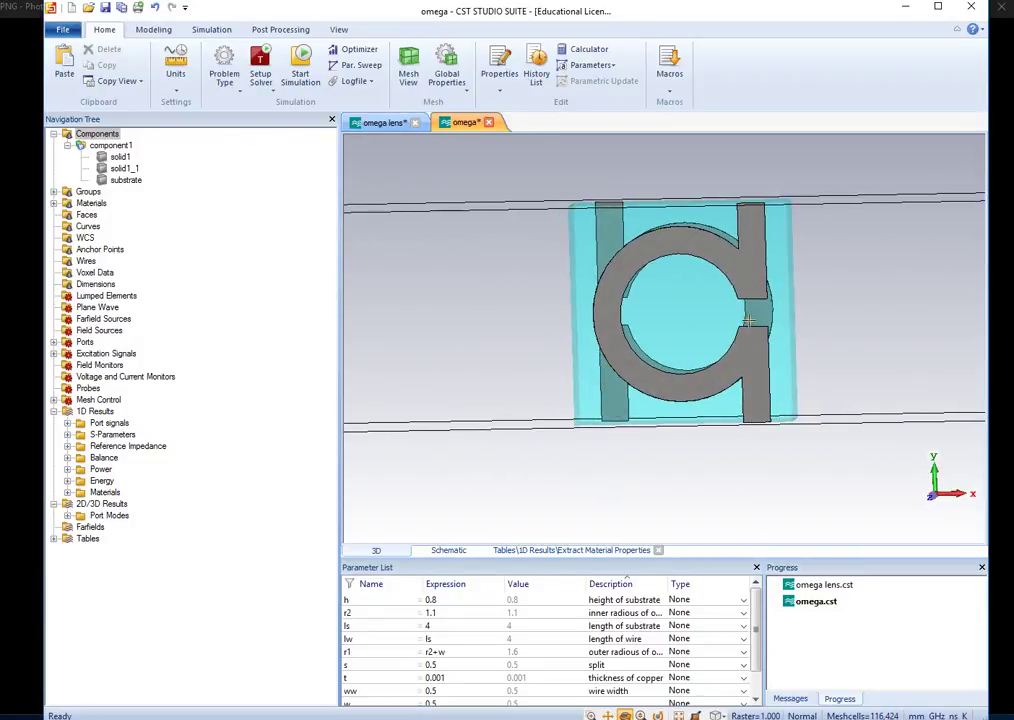
scroll(748, 320, "up", 2)
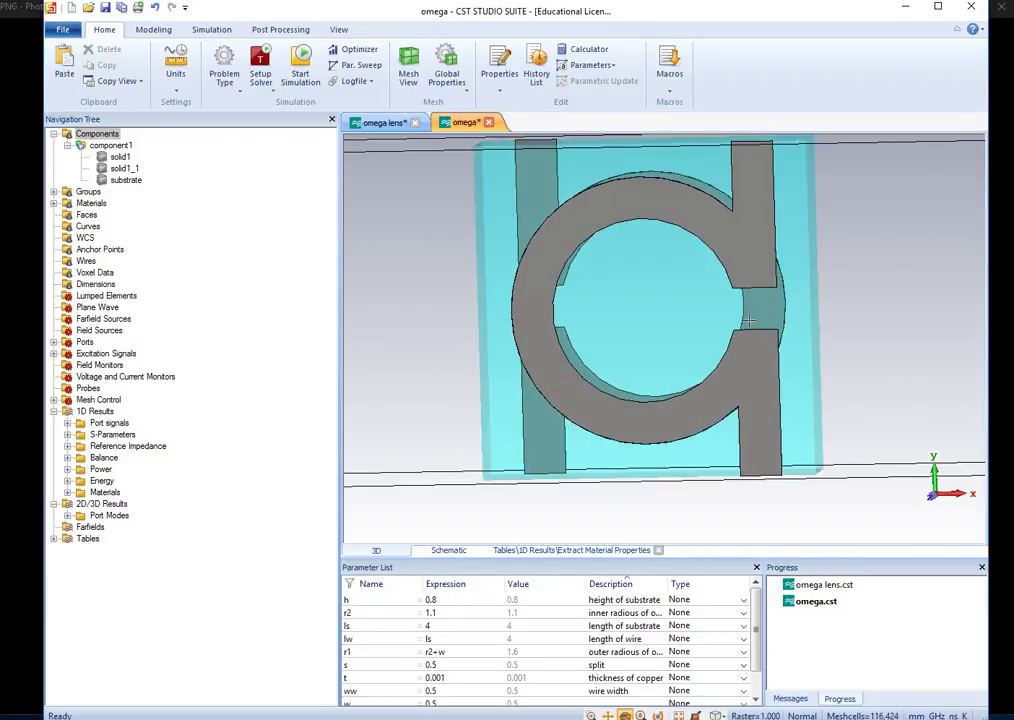
scroll(748, 320, "down", 2)
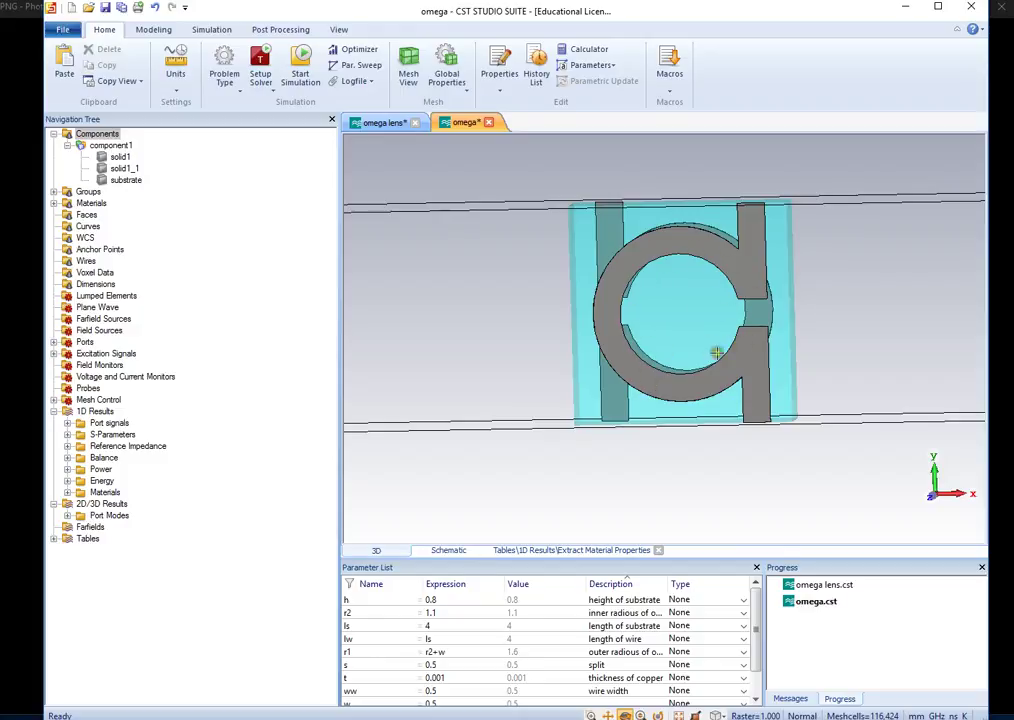
mouse_move(814, 291)
left_mouse_down()
mouse_move(778, 296)
mouse_move(816, 295)
left_mouse_up()
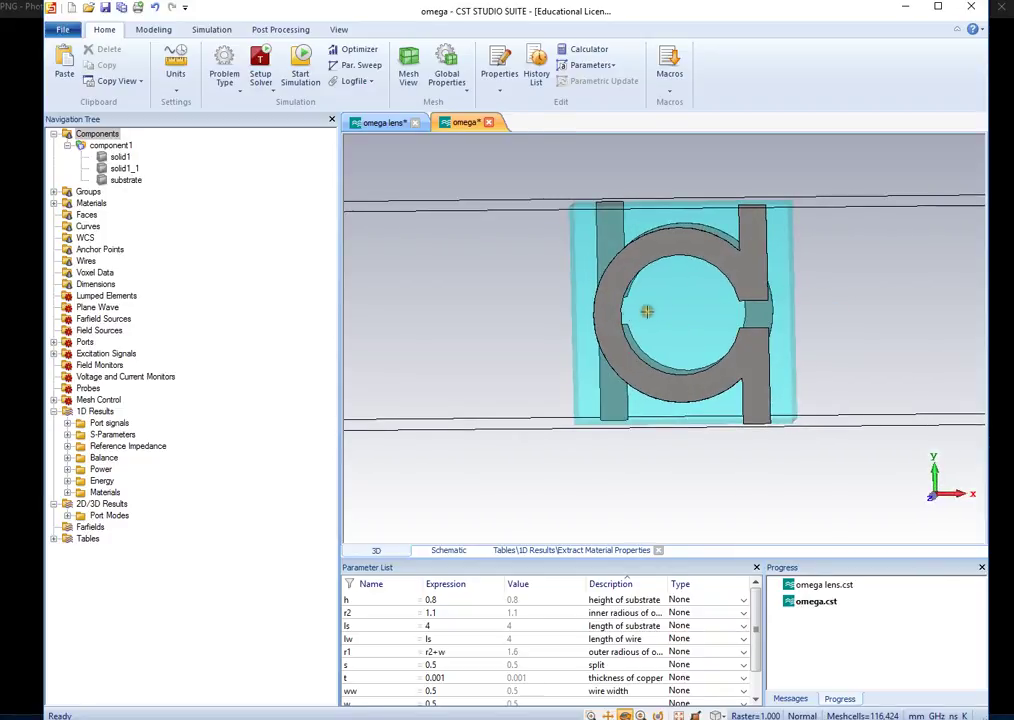
scroll(393, 681, "down", 1)
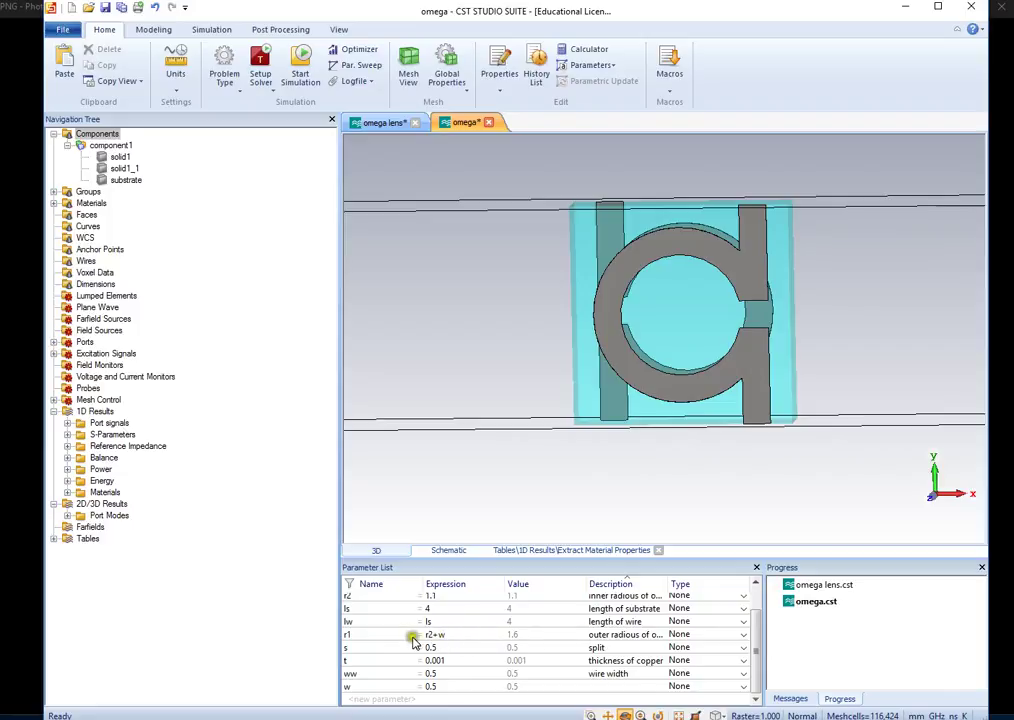
scroll(409, 648, "up", 1)
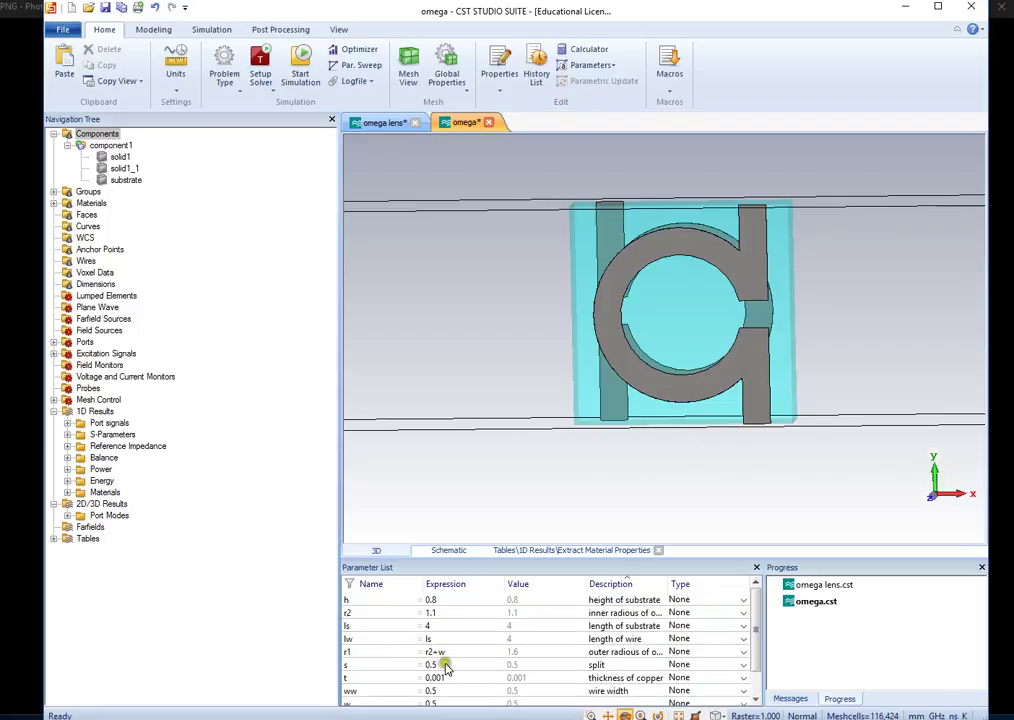
left_click(436, 613)
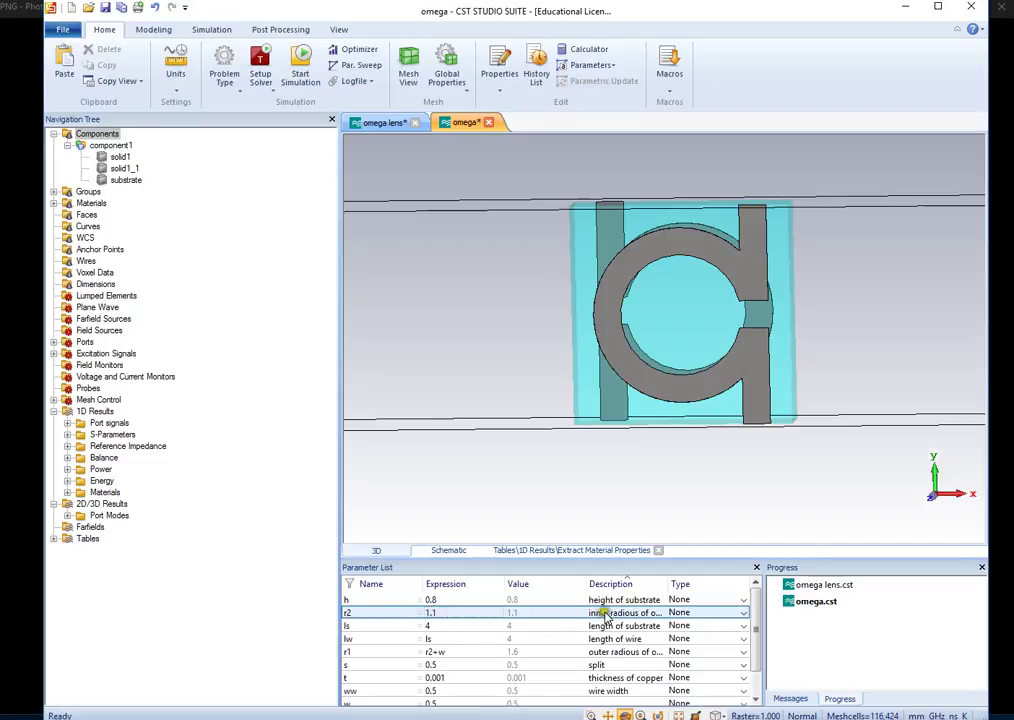
left_click(436, 652)
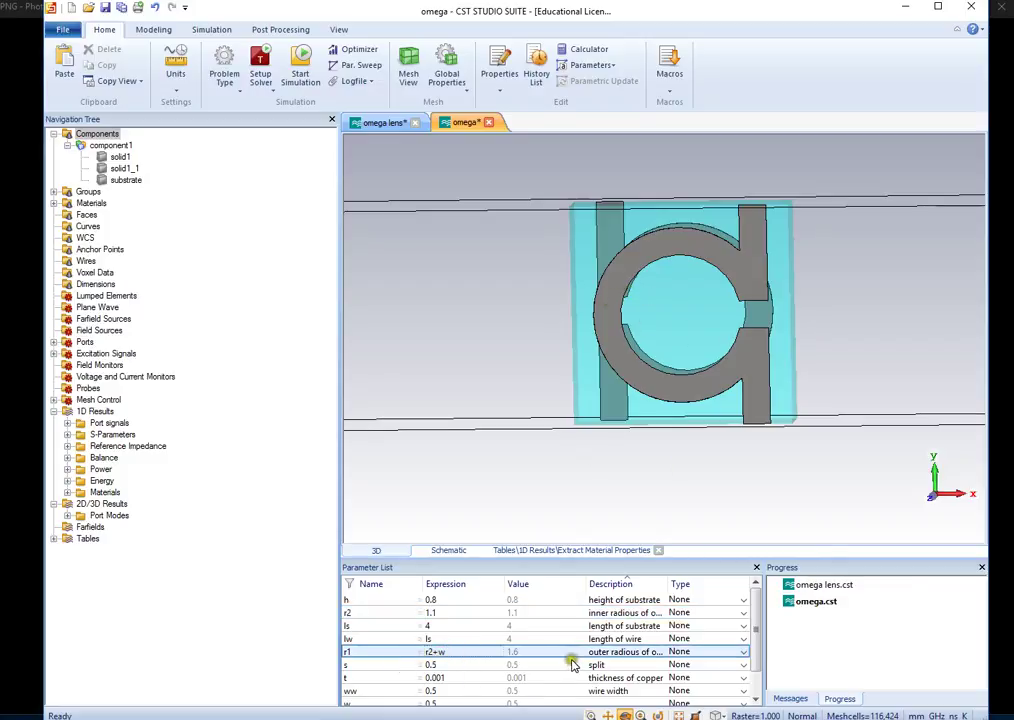
scroll(573, 660, "down", 1)
left_click(438, 648)
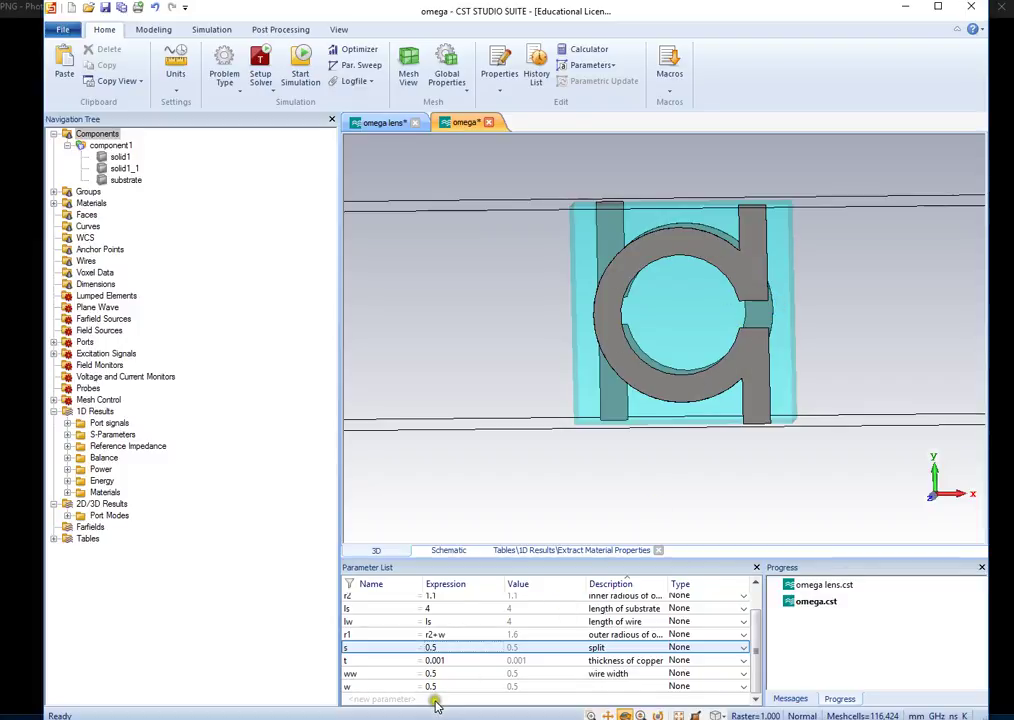
Review the copper thickness and wire width parameters and examine the metal strip's edge in the model up close
left_click(436, 661)
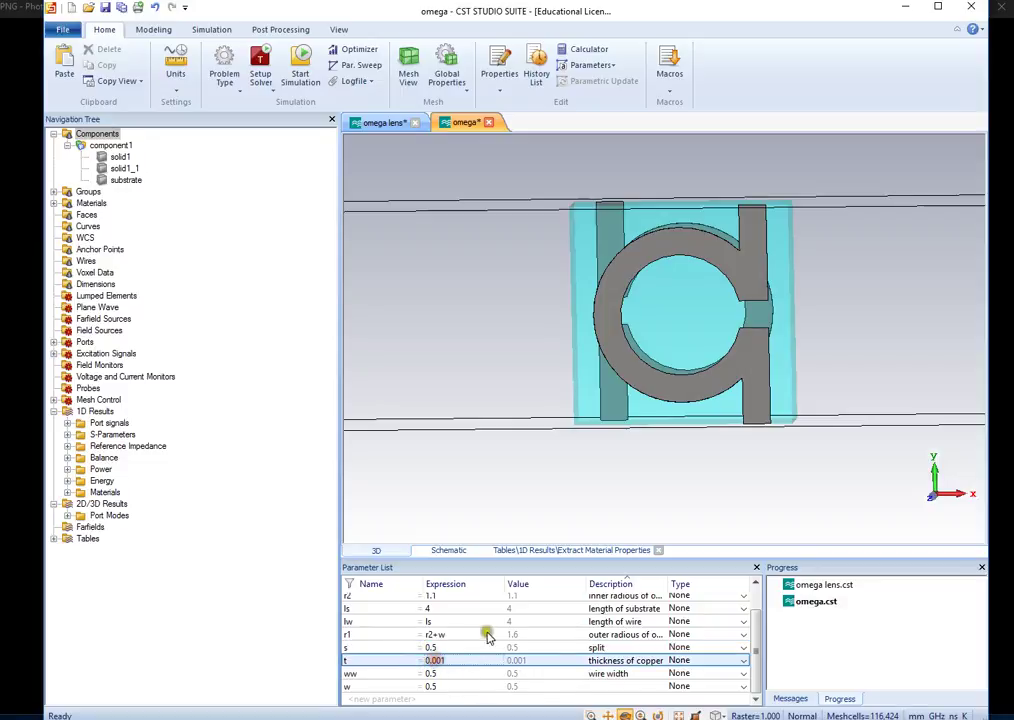
left_click_drag(763, 390, 604, 403)
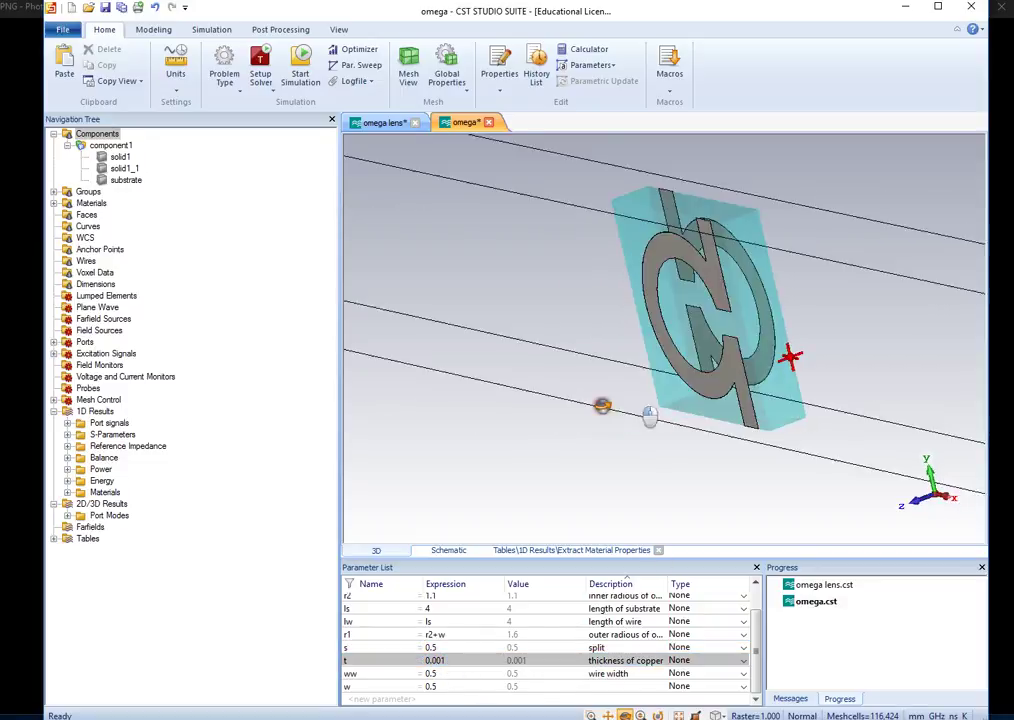
scroll(730, 300, "up", 5)
scroll(705, 300, "up", 4)
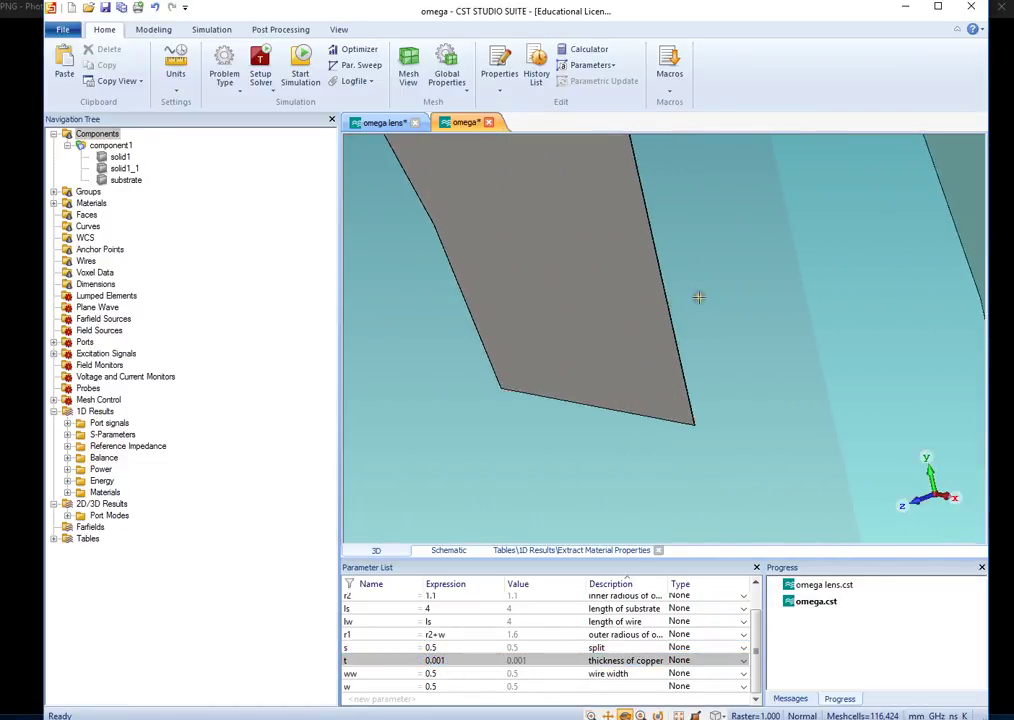
scroll(709, 340, "down", 8)
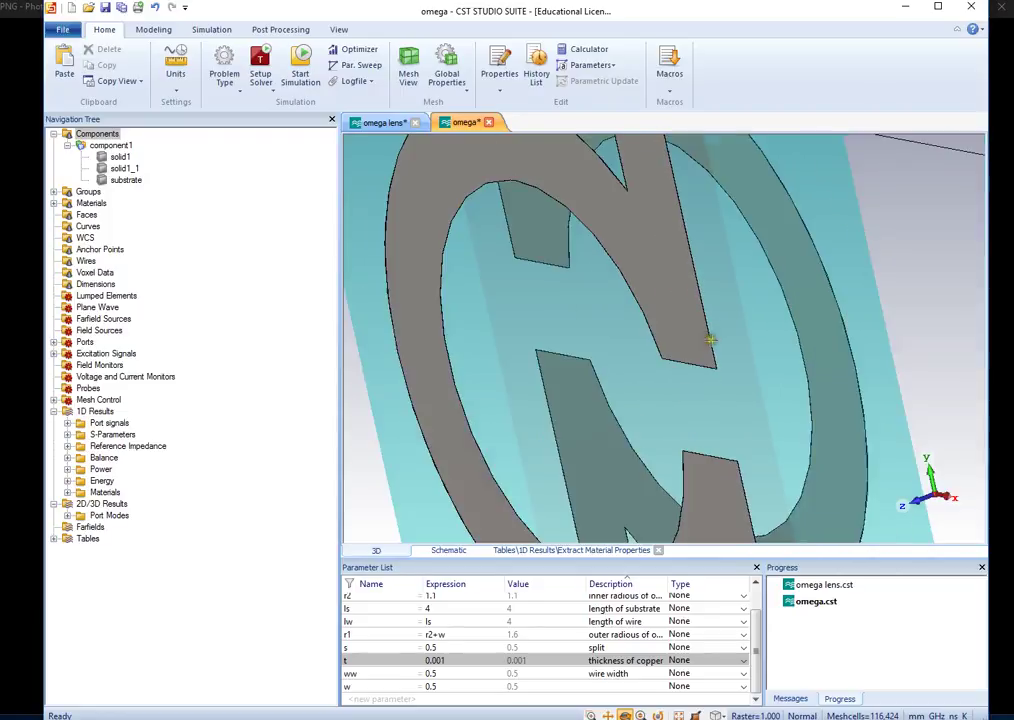
left_click_drag(672, 414, 865, 383)
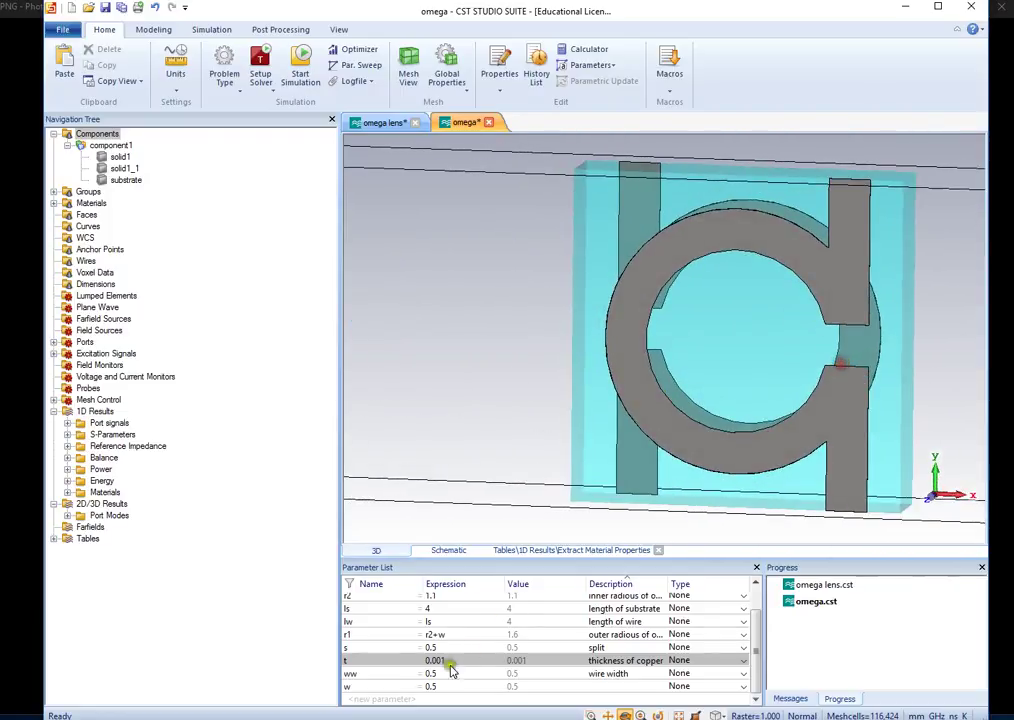
left_click(598, 674)
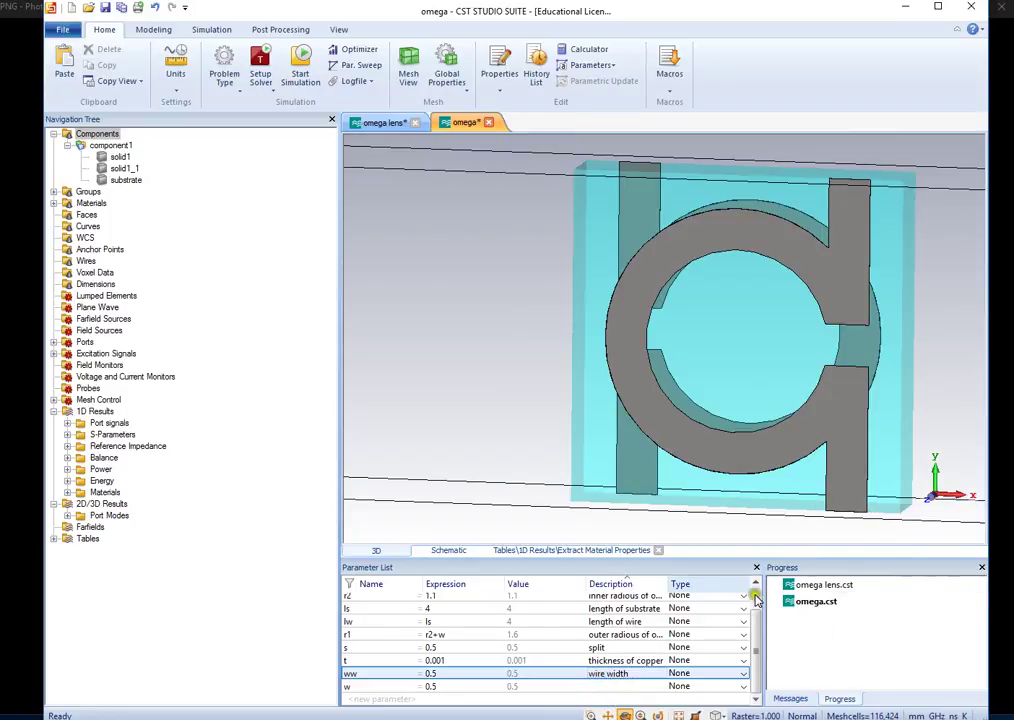
Examine solid1 and solid1_1 individually, comparing the two omega-shaped metal patterns on opposite sides of the substrate
scroll(831, 352, "down", 3)
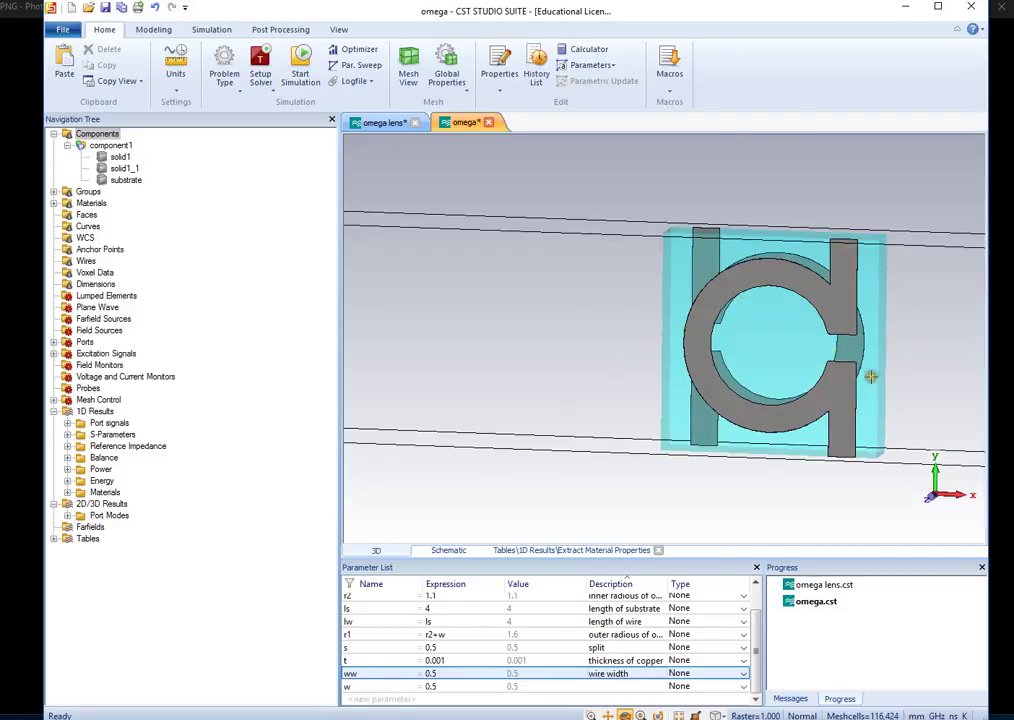
left_click(126, 168)
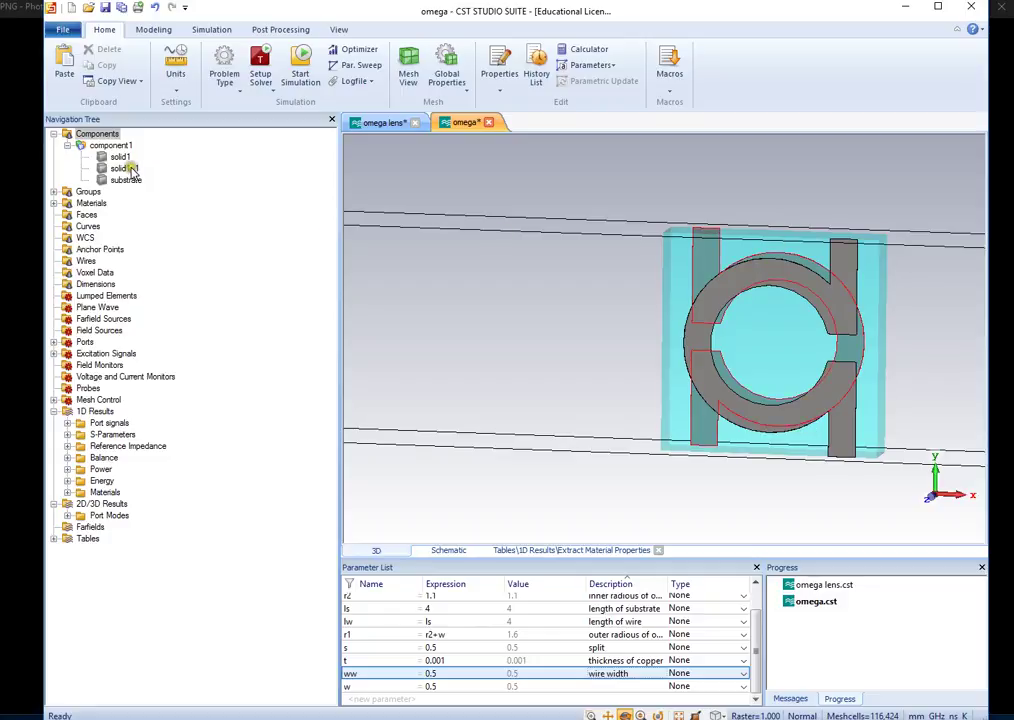
left_click(128, 168)
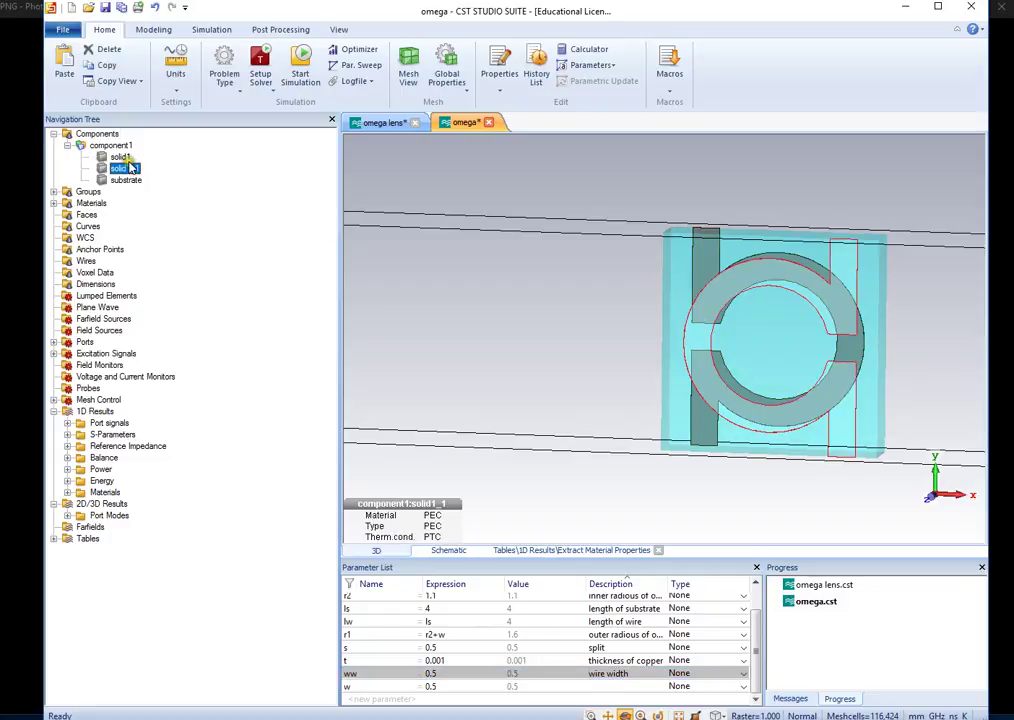
left_click(120, 159)
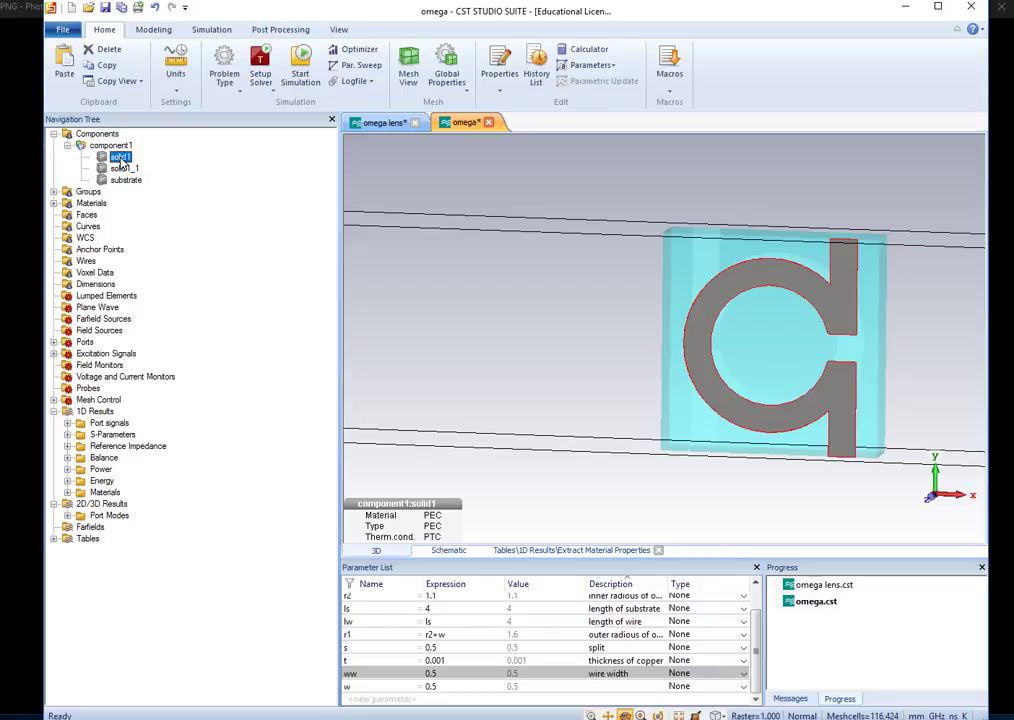
right_click(121, 161)
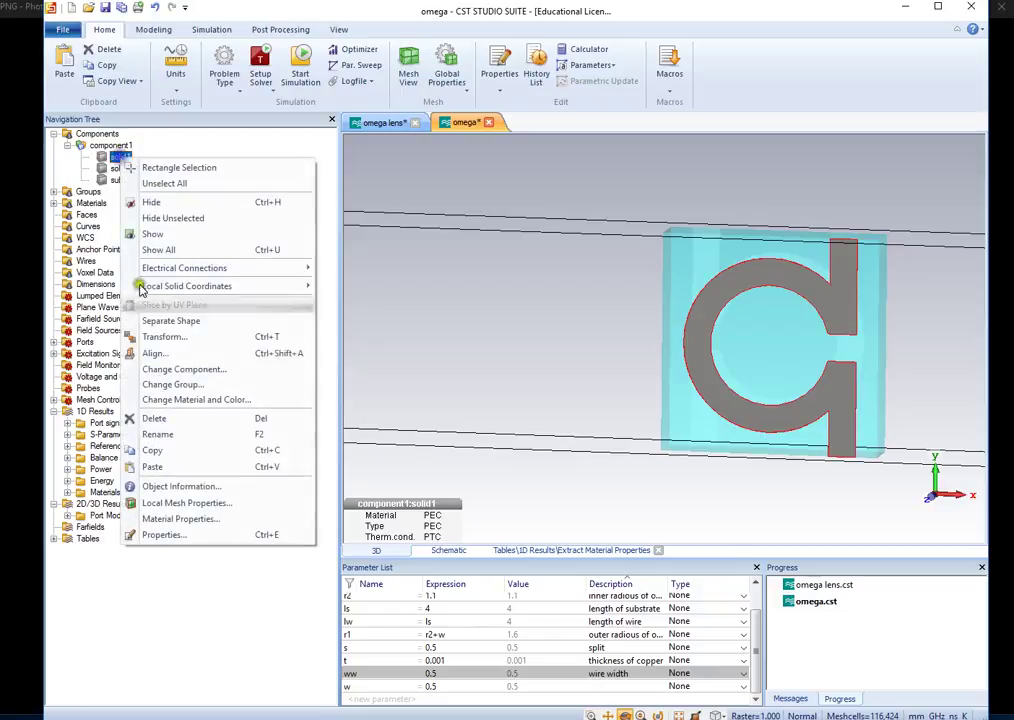
left_click(435, 330)
left_click_drag(874, 287, 684, 333)
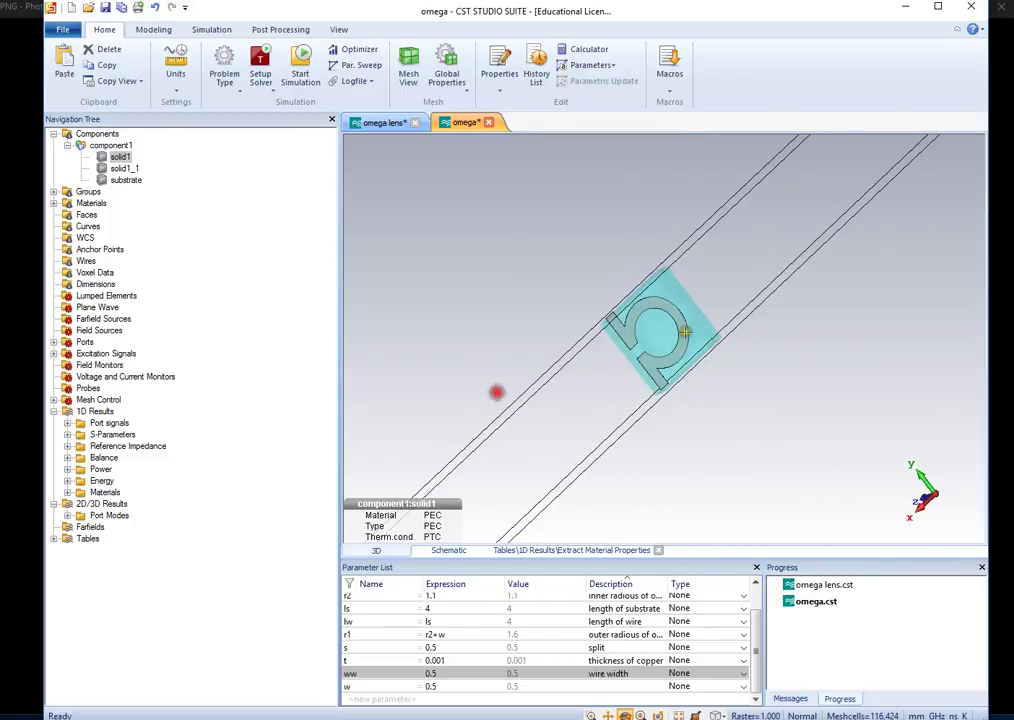
scroll(684, 333, "up", 5)
left_click(124, 168)
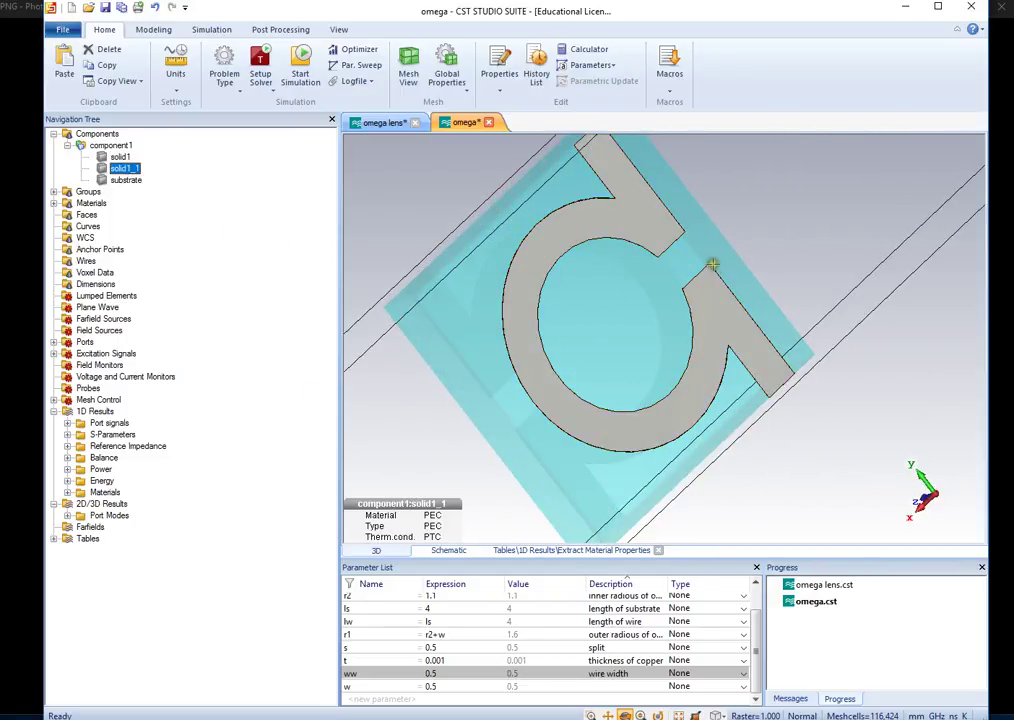
left_click_drag(470, 385, 831, 339)
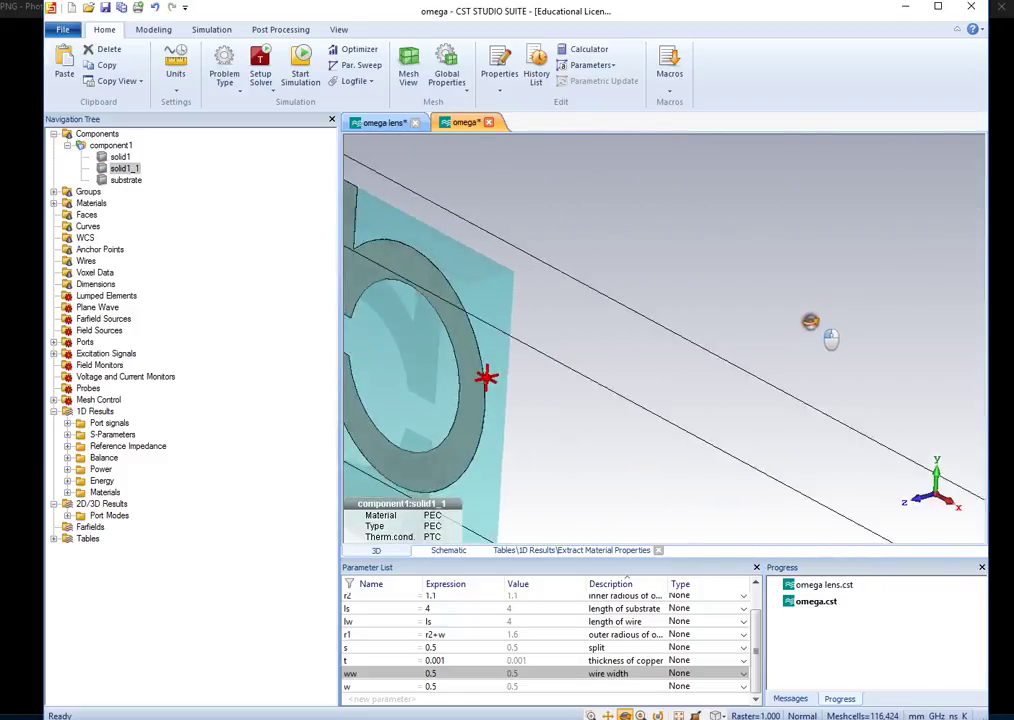
scroll(800, 340, "down", 5)
Inspect component1 inside its bounding box and show the ports at both ends of the structure
left_click(110, 146)
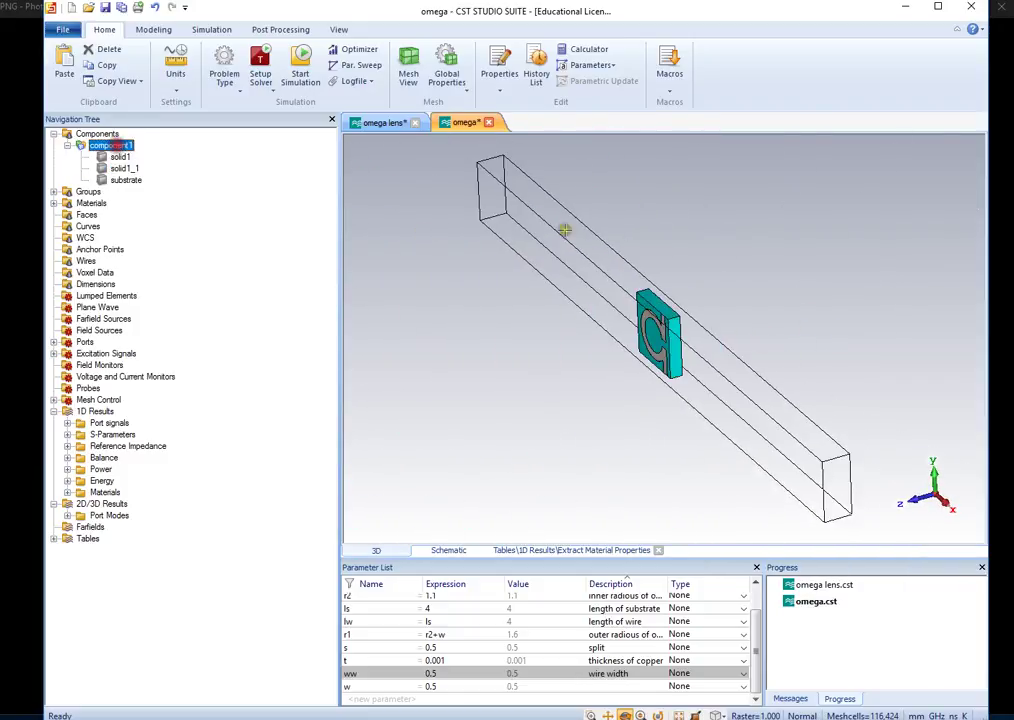
left_click_drag(565, 230, 757, 329)
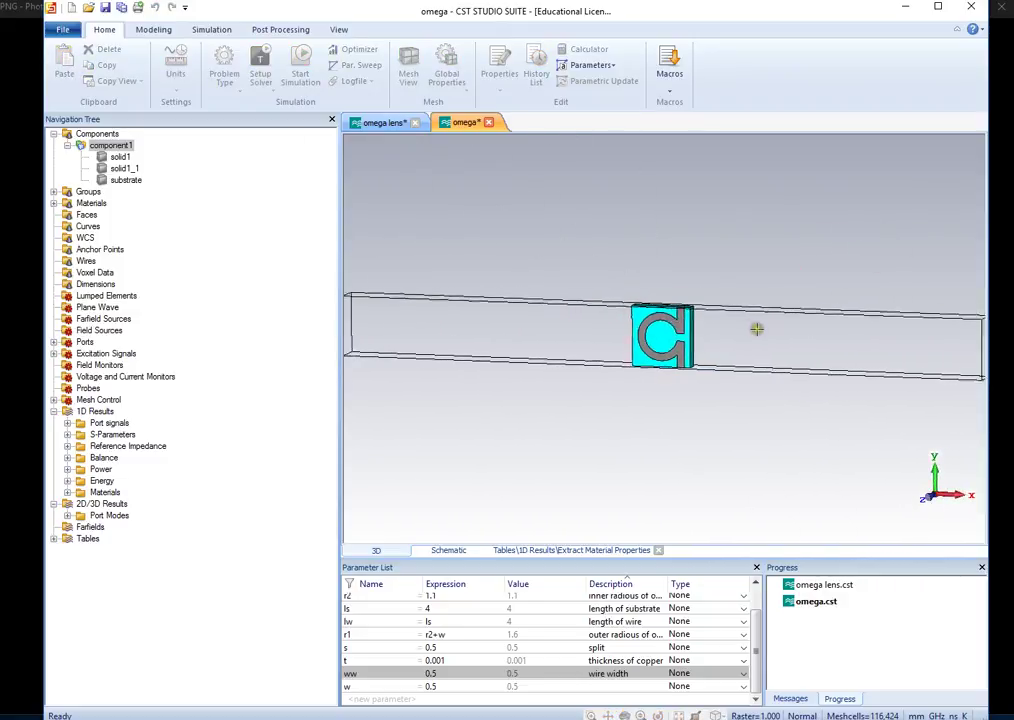
left_click_drag(640, 400, 686, 373)
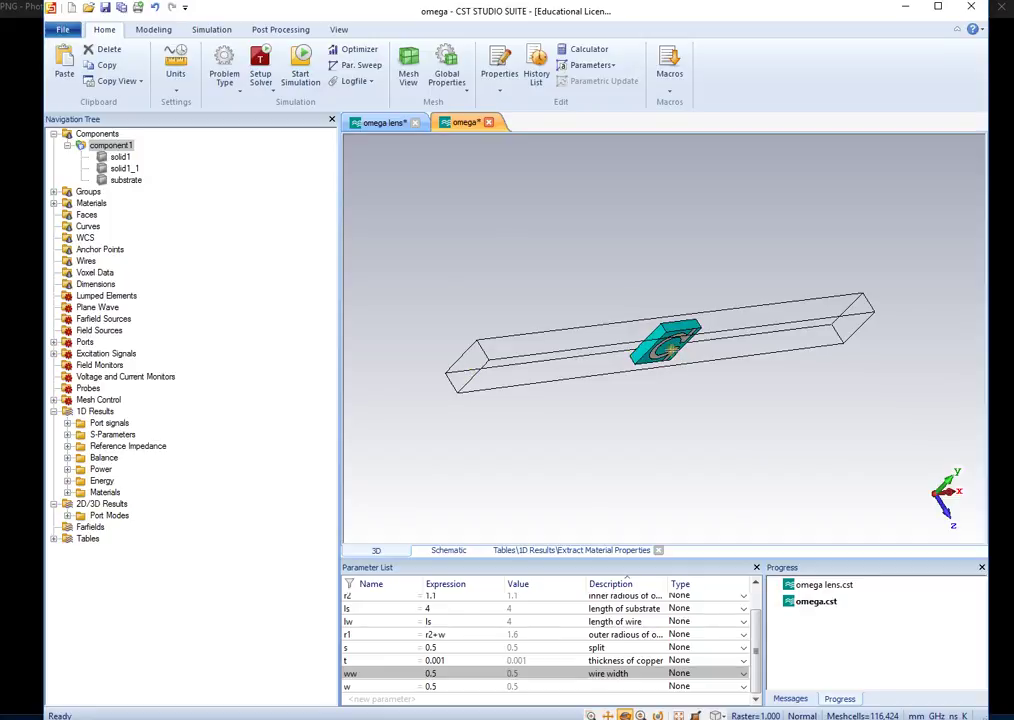
left_click_drag(705, 354, 658, 334)
left_click(85, 342)
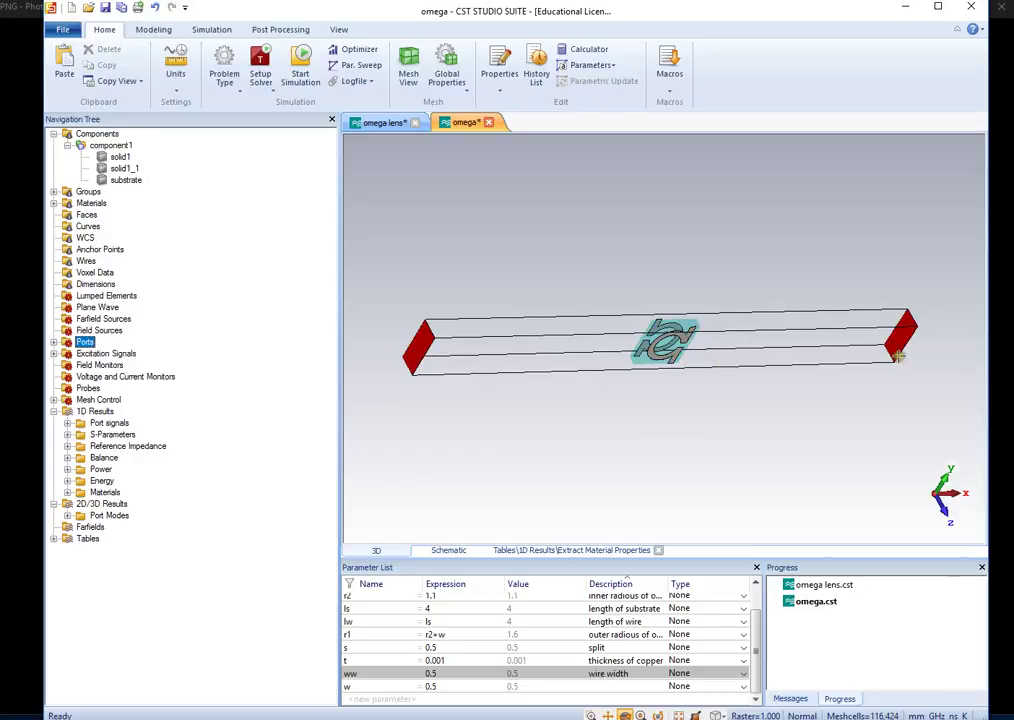
left_click_drag(732, 471, 657, 357)
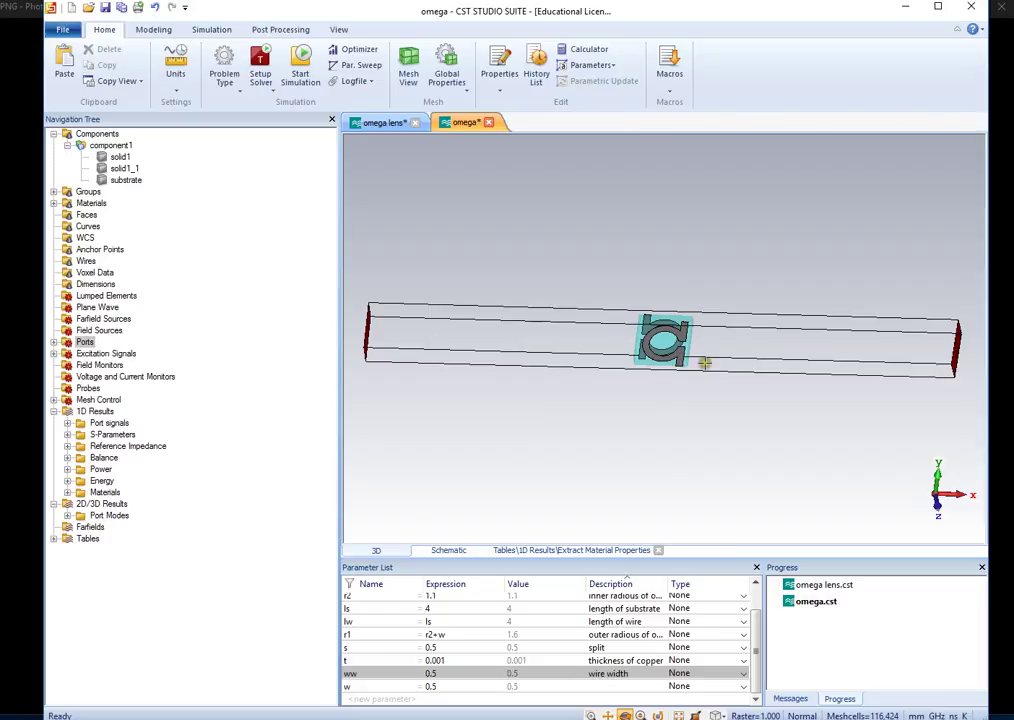
scroll(705, 363, "up", 6)
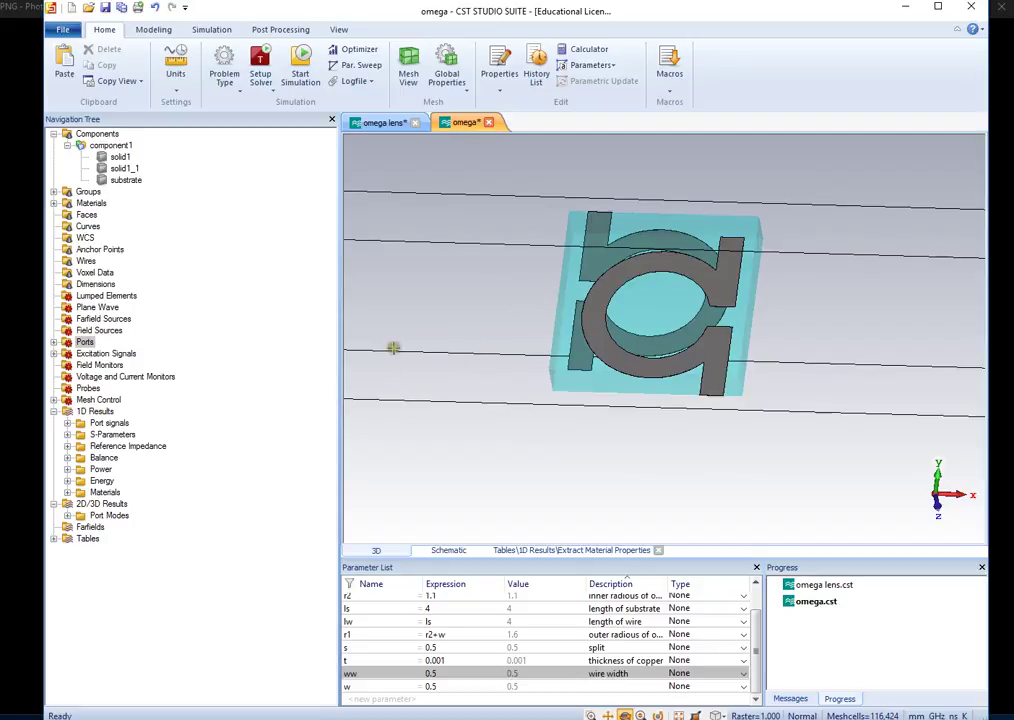
Review the fixed-impedance normalization in the time domain solver parameters and close them without starting the simulation
left_click(262, 68)
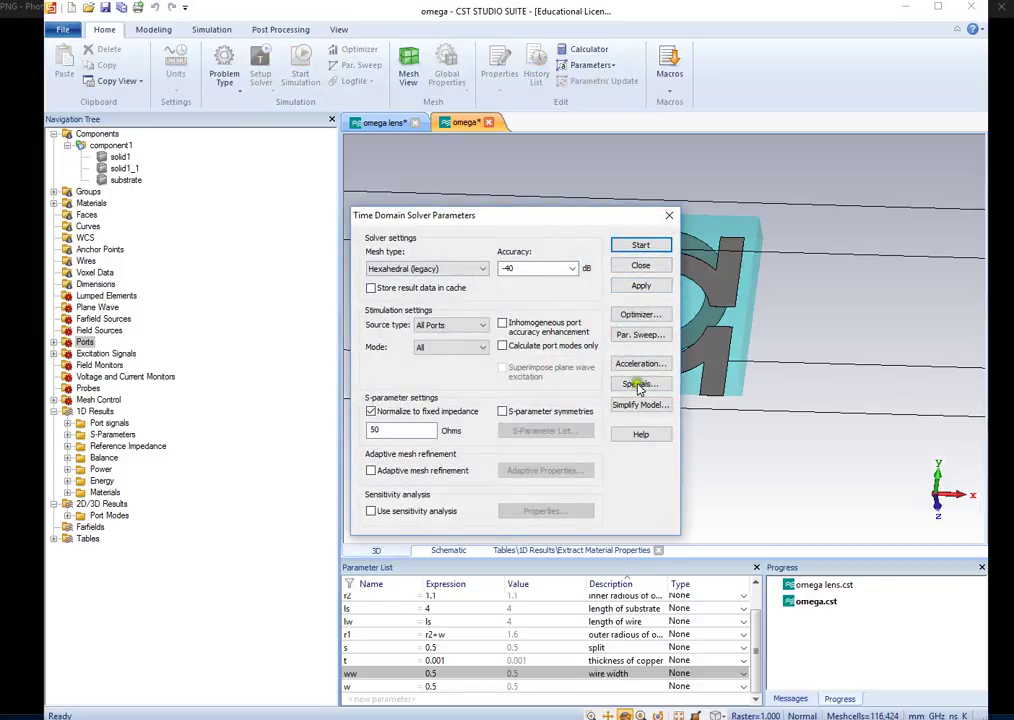
left_click(370, 411)
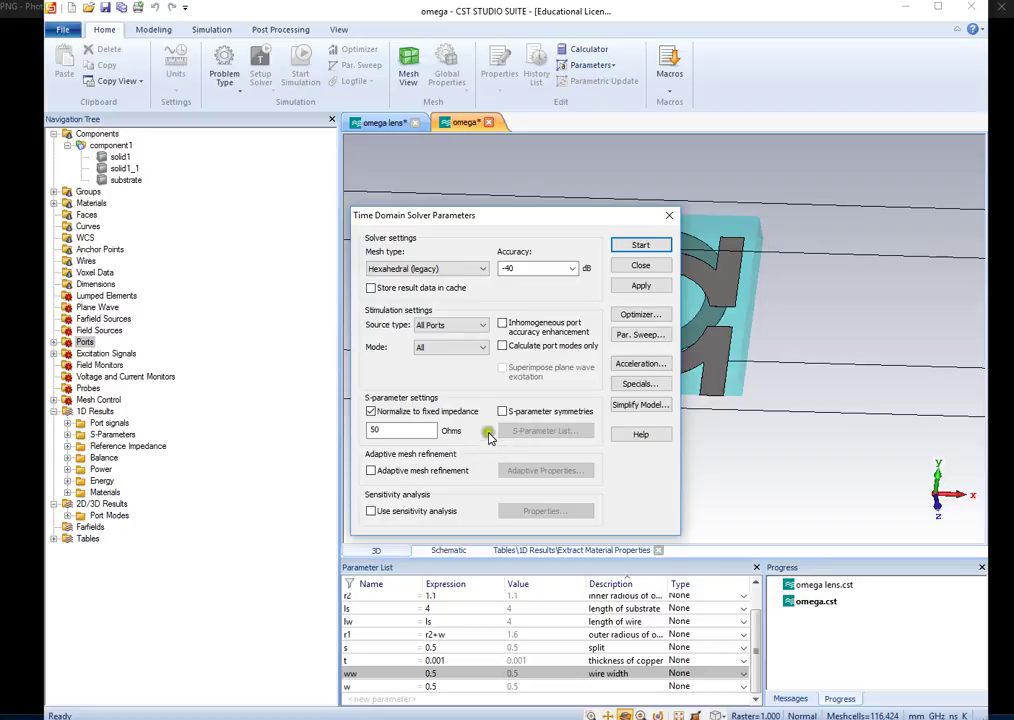
left_click(668, 216)
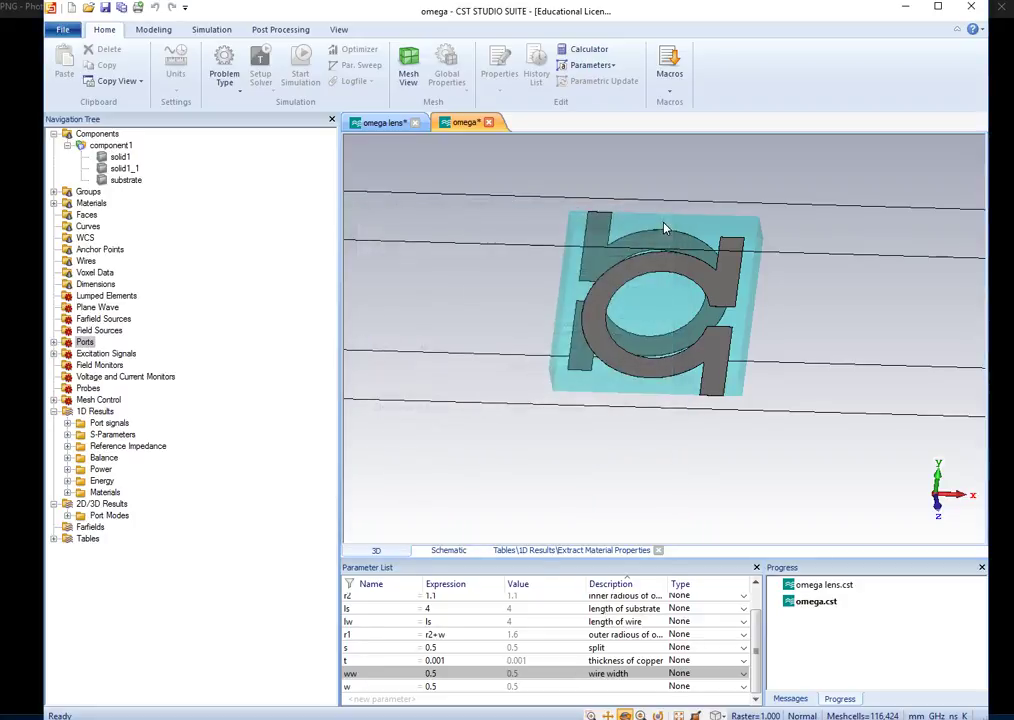
Fit the whole structure in the view and examine the two port faces relative to the unit cell
scroll(572, 352, "down", 4)
scroll(572, 354, "down", 2)
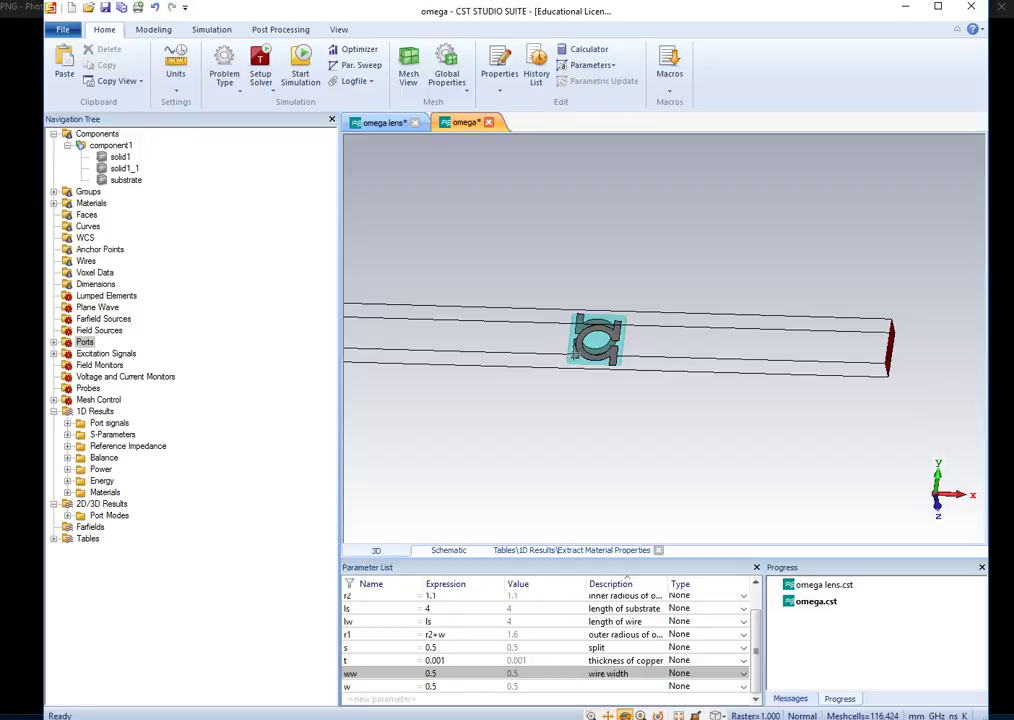
key("space")
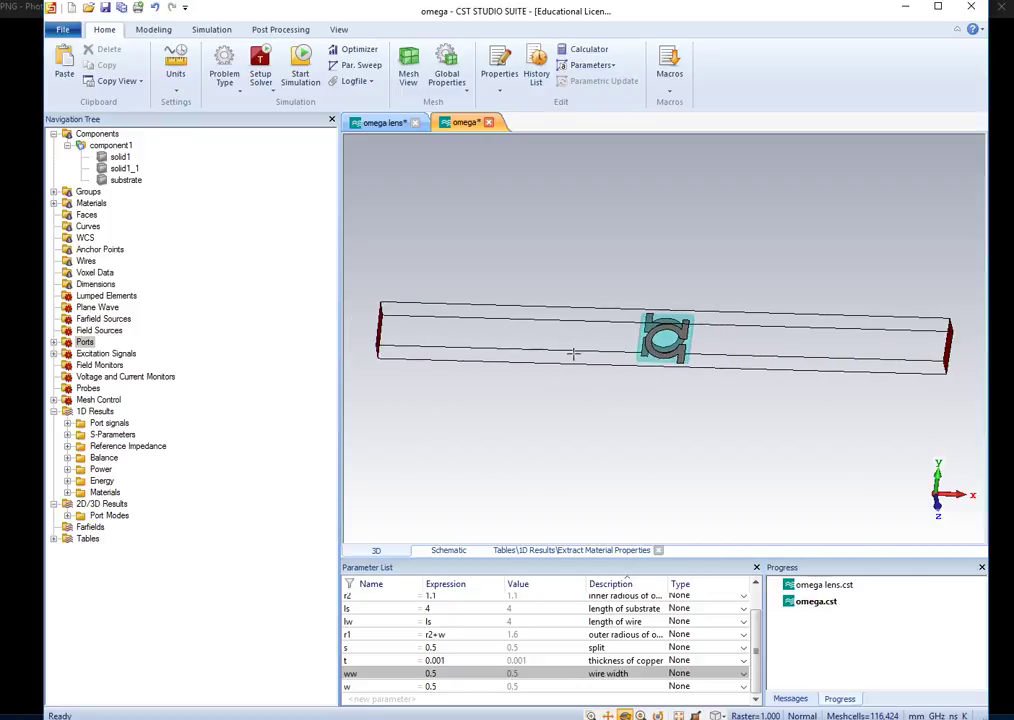
scroll(573, 354, "down", 2)
left_click_drag(664, 353, 746, 408)
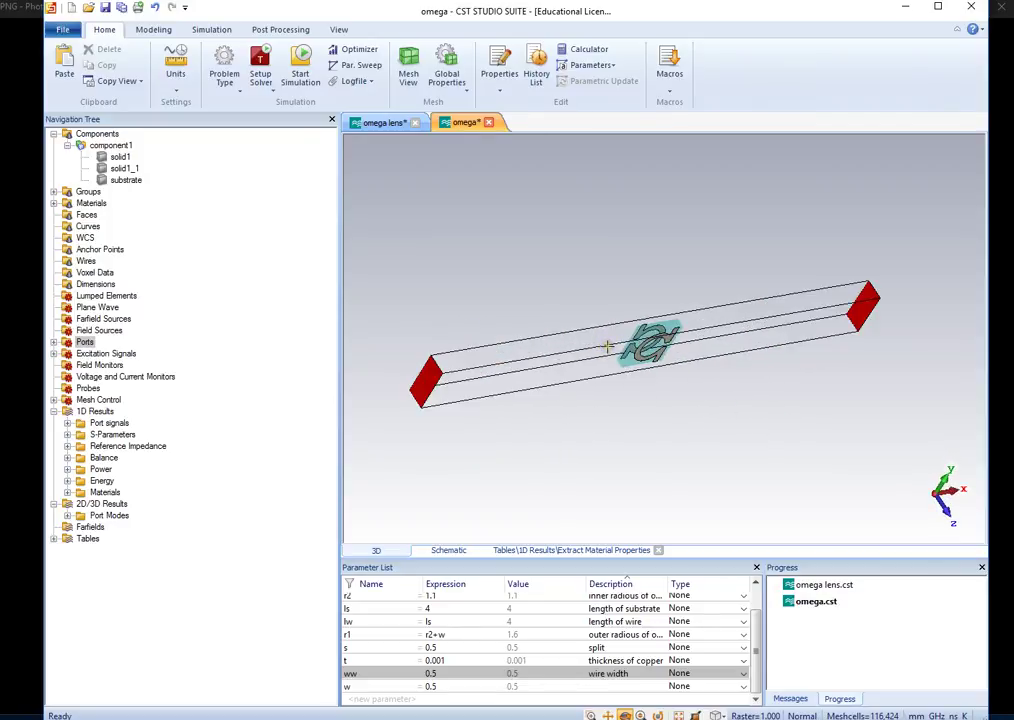
Review the unit cell's boundary conditions in all directions and the available Xmin options, leaving them unchanged
left_click_drag(652, 294, 627, 377)
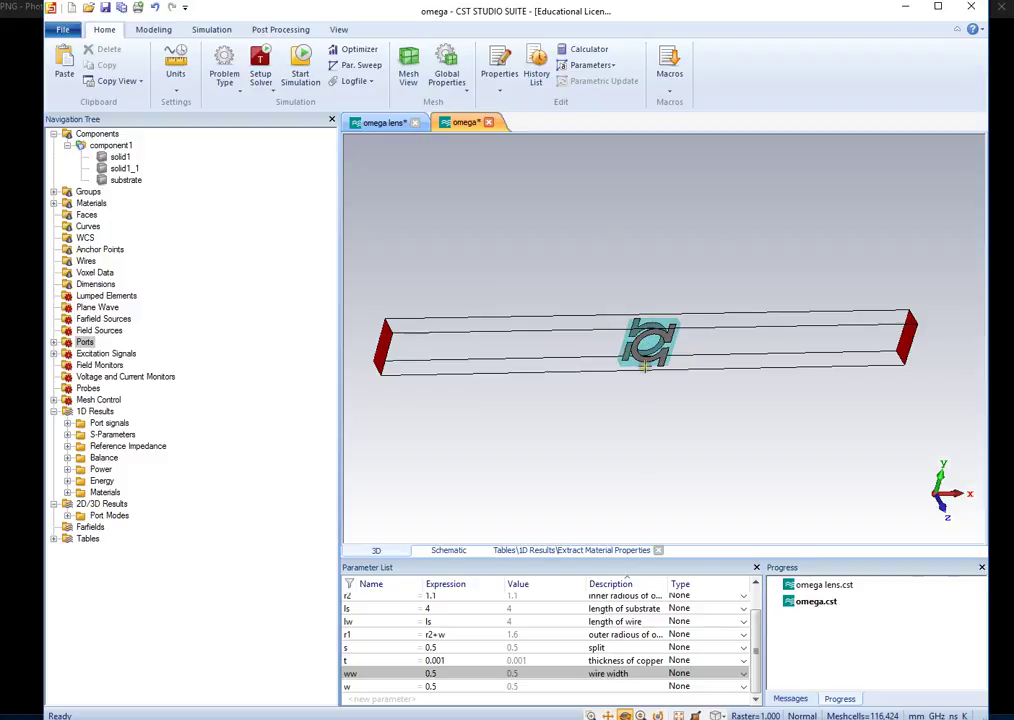
scroll(619, 357, "up", 3)
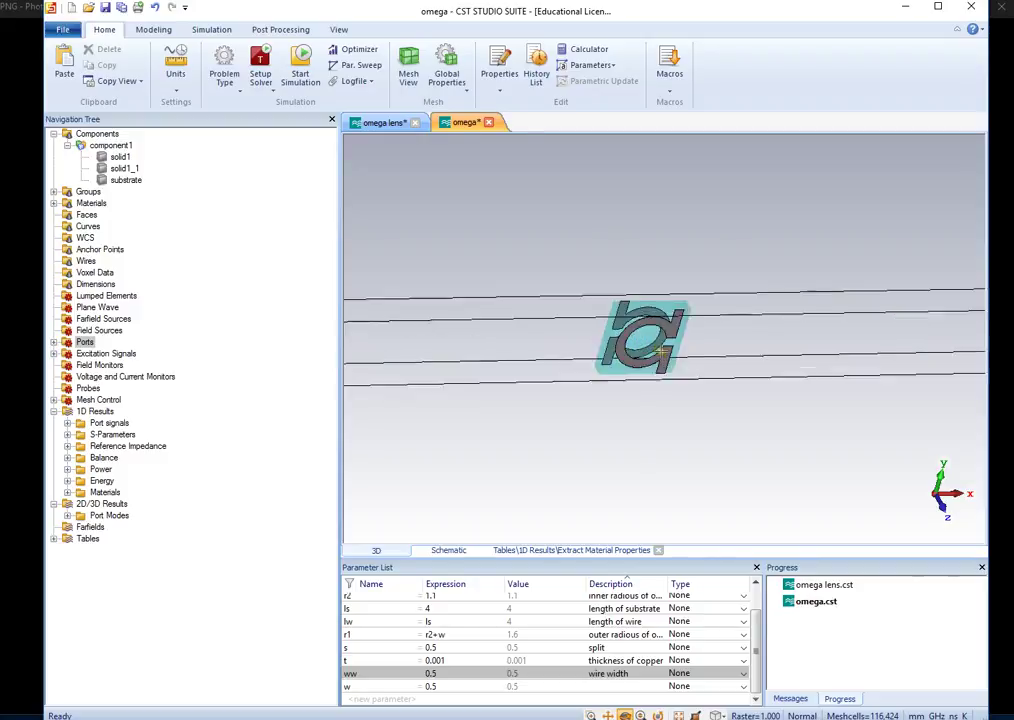
scroll(651, 398, "down", 4)
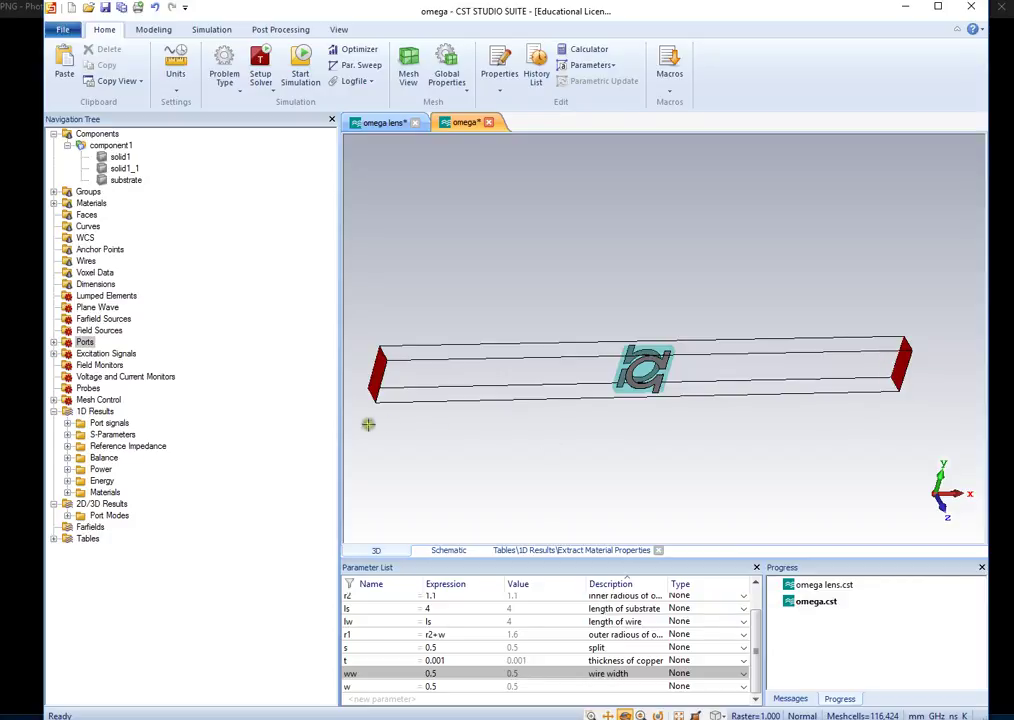
left_click(203, 36)
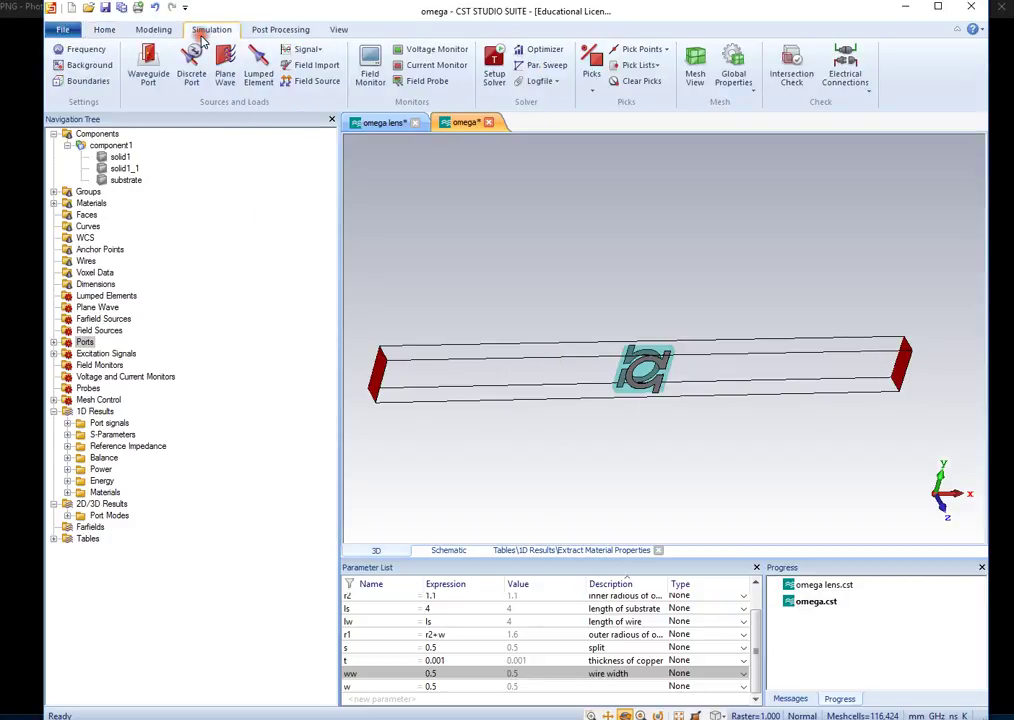
left_click(88, 83)
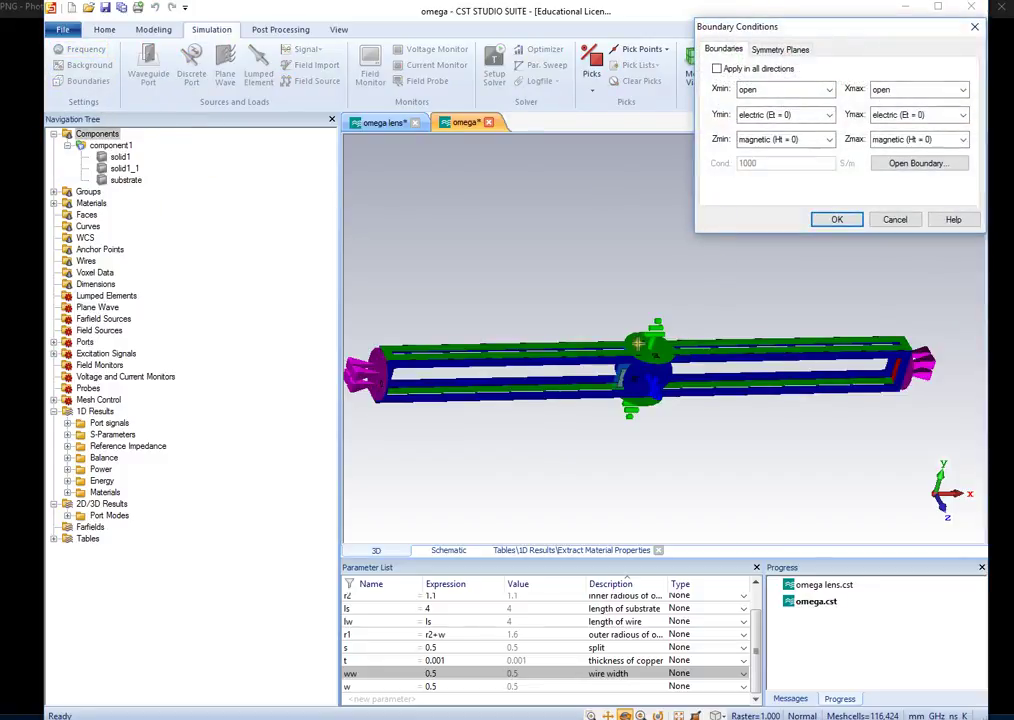
left_click_drag(638, 343, 705, 176)
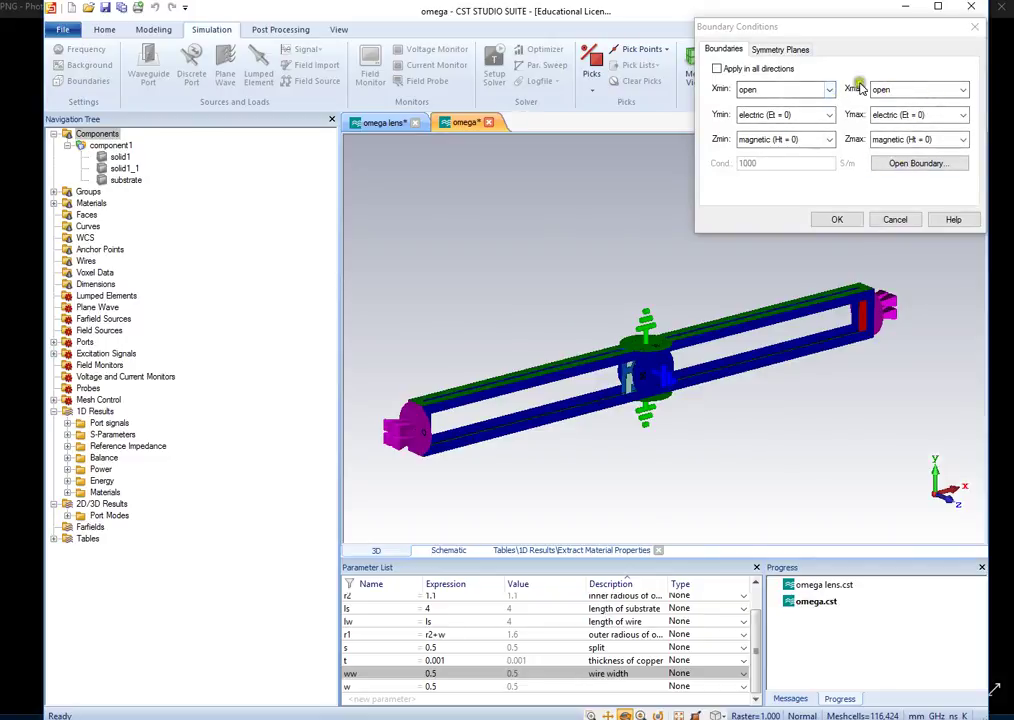
left_click(827, 90)
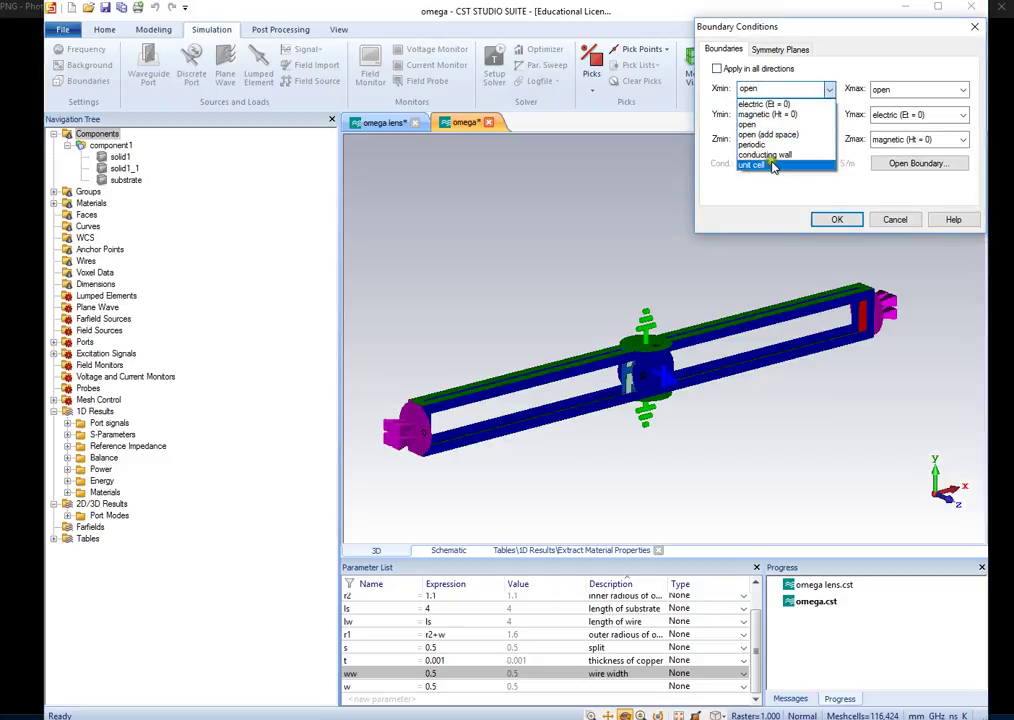
left_click(748, 205)
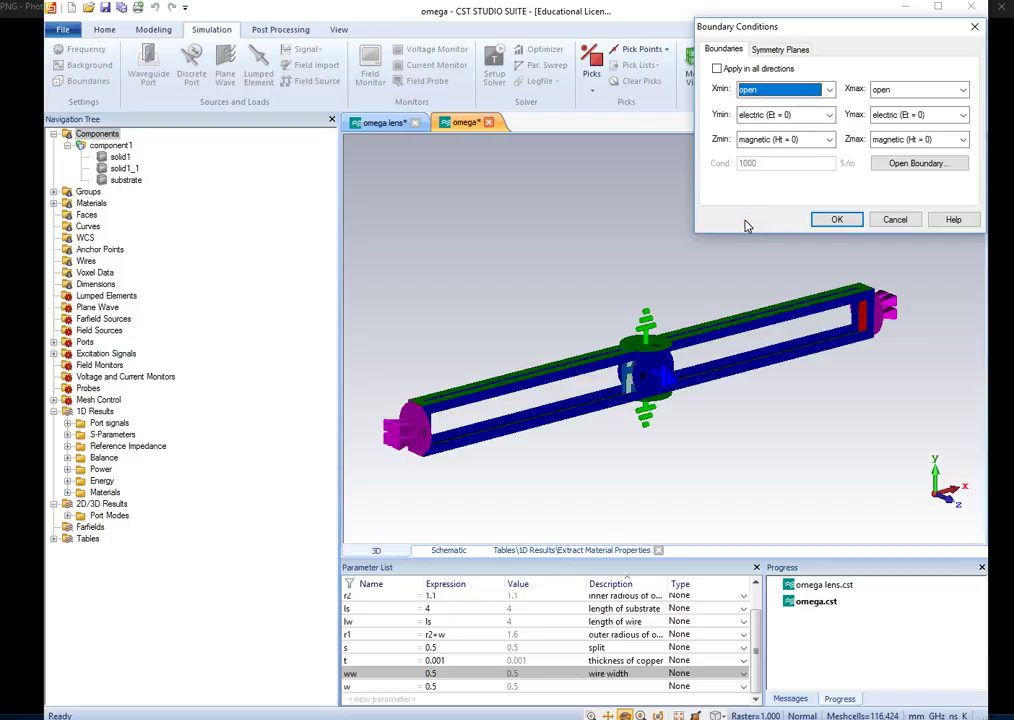
left_click(916, 222)
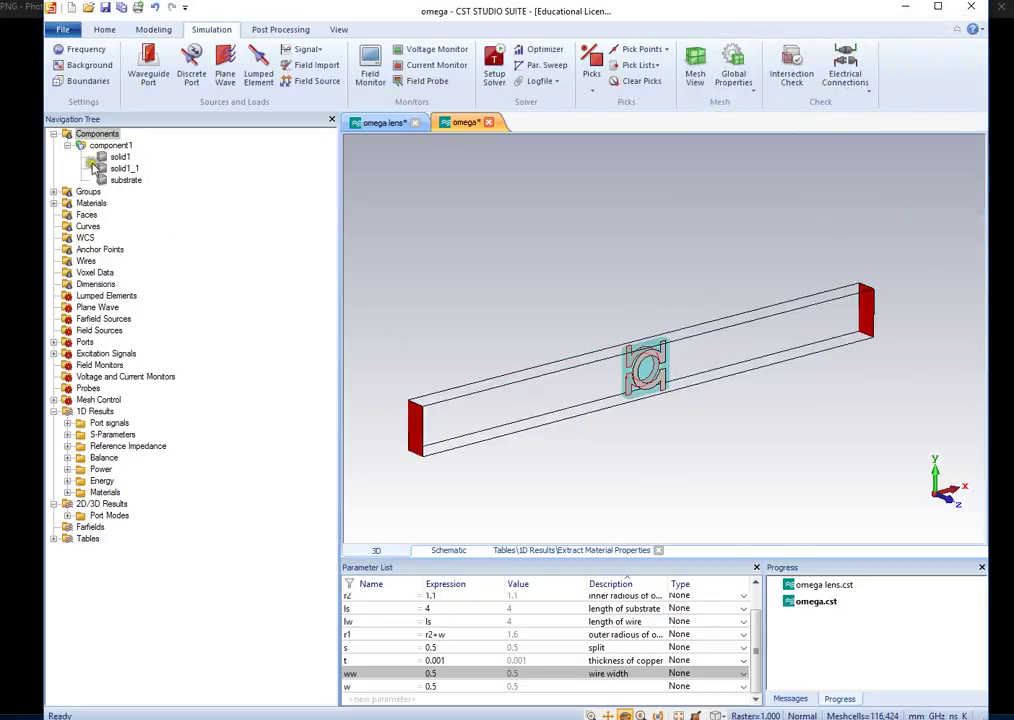
Collapse component1 and view the individual S1,1, S2,1, S1,2 and S2,2 result curves
left_click(67, 146)
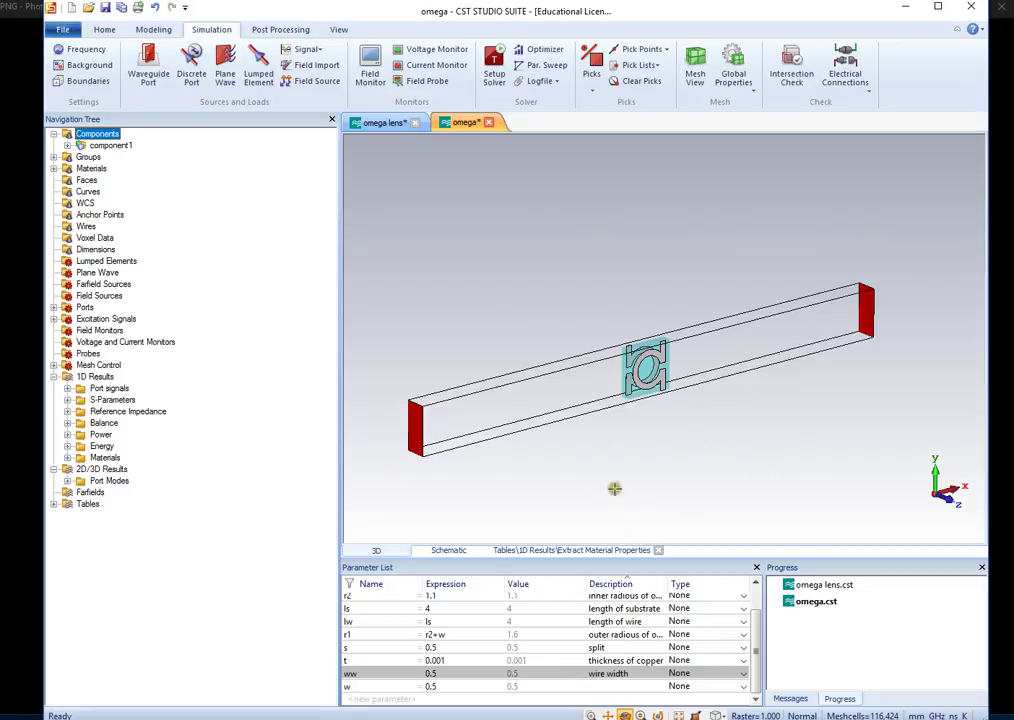
left_click(67, 400)
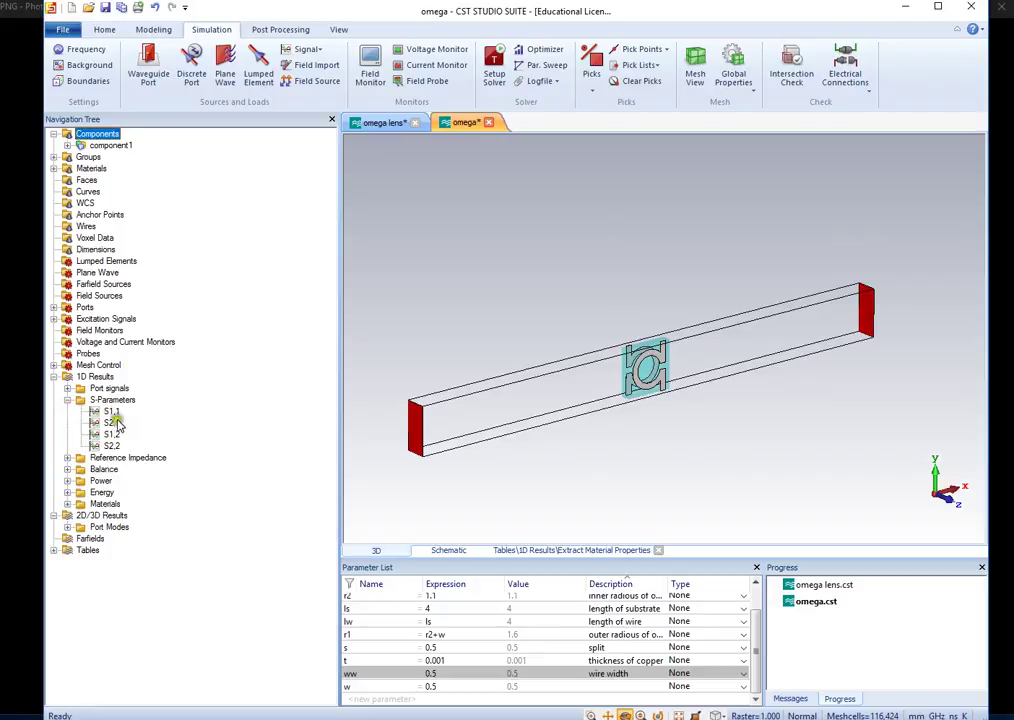
left_click(111, 411)
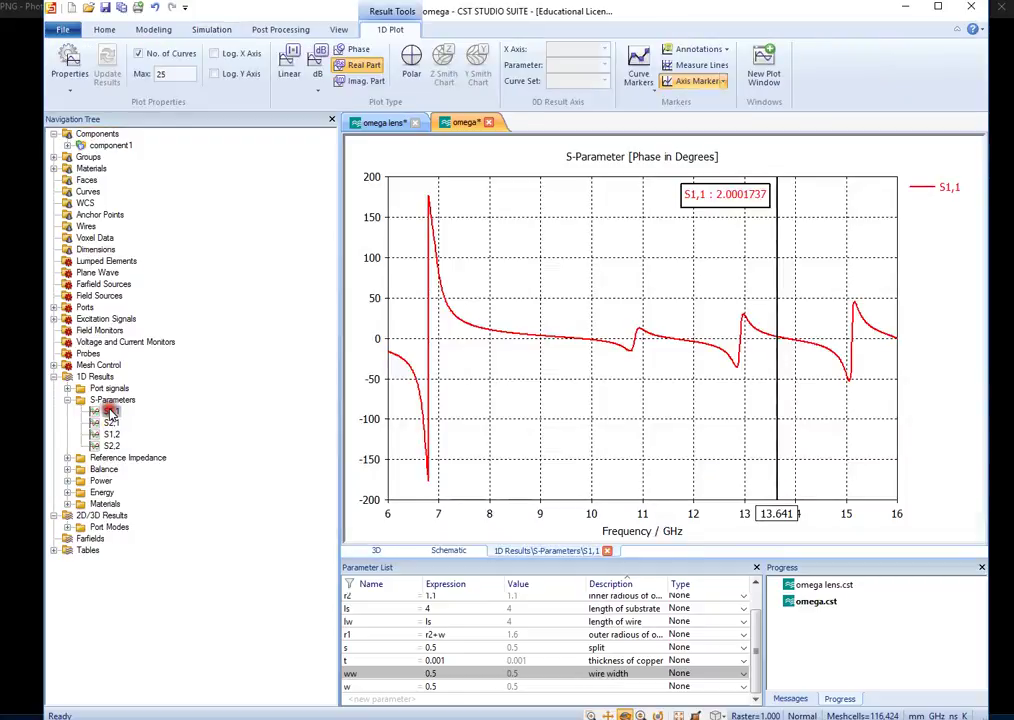
left_click(111, 423)
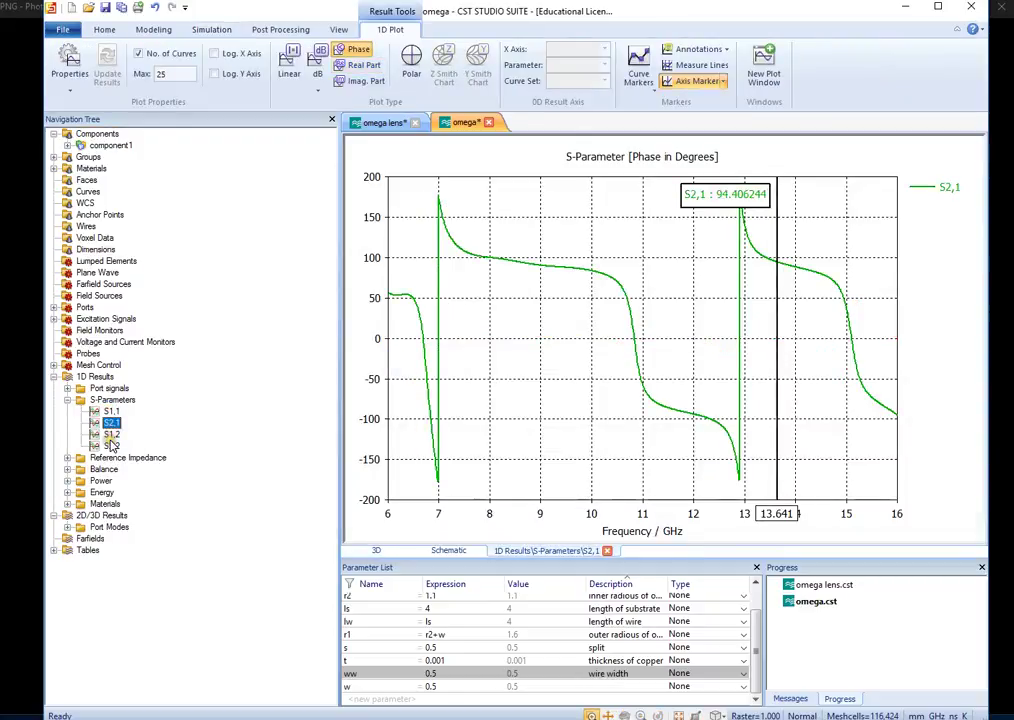
left_click(111, 434)
left_click(111, 445)
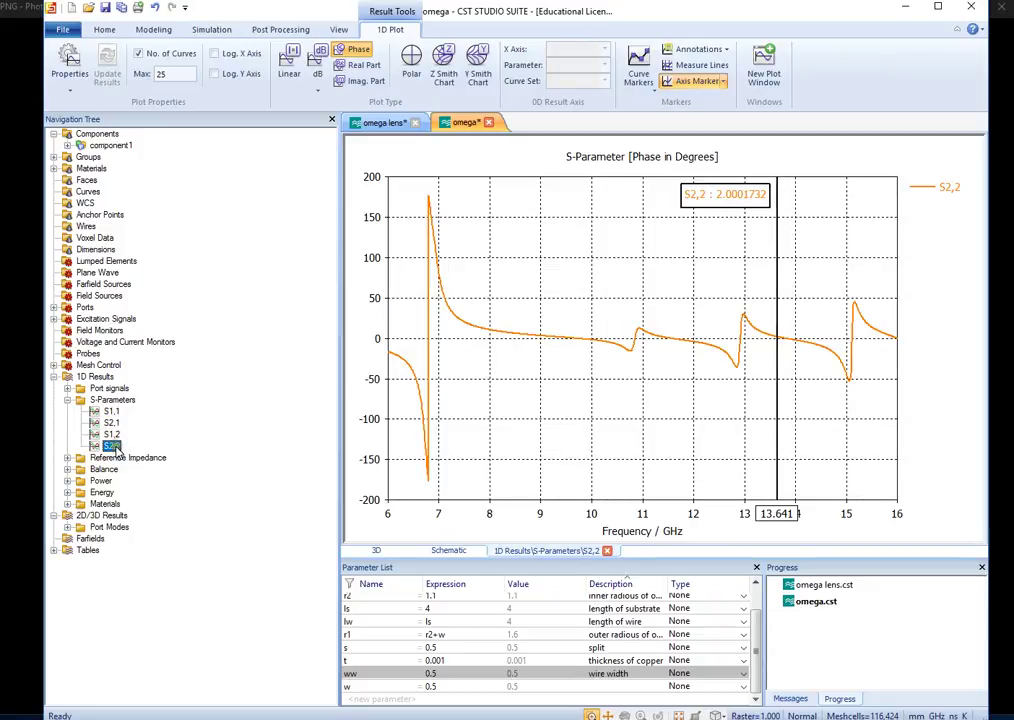
Plot all S-parameters together with the axis marker at 10.875 GHz and compare their linear, dB, real-part and imaginary-part plots
left_click(112, 399)
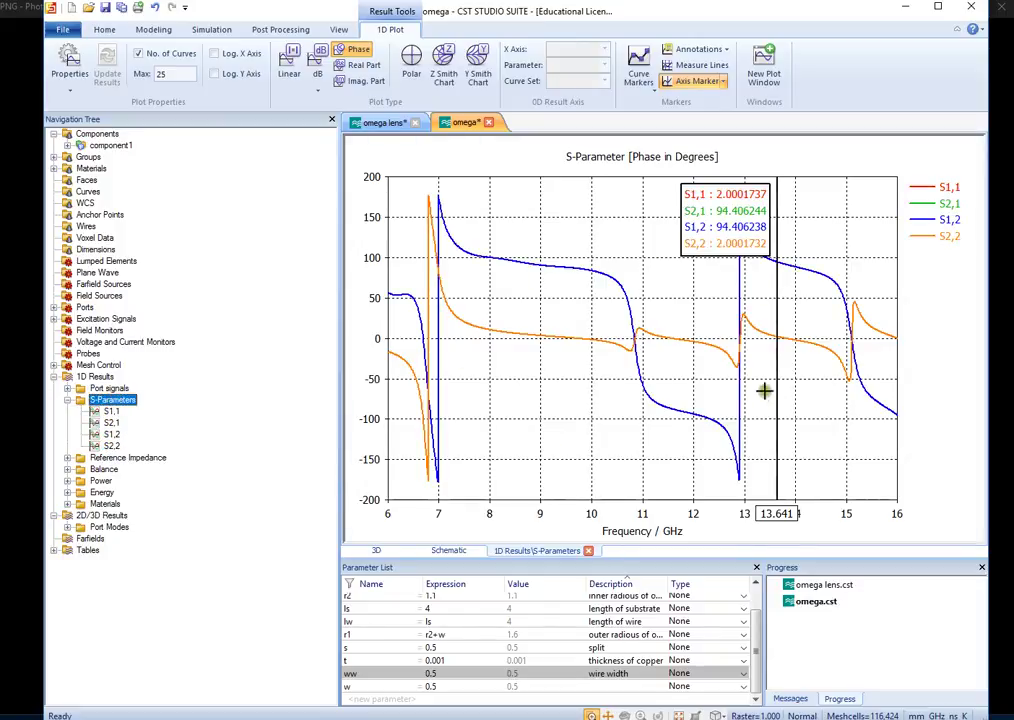
left_click_drag(777, 387, 636, 394)
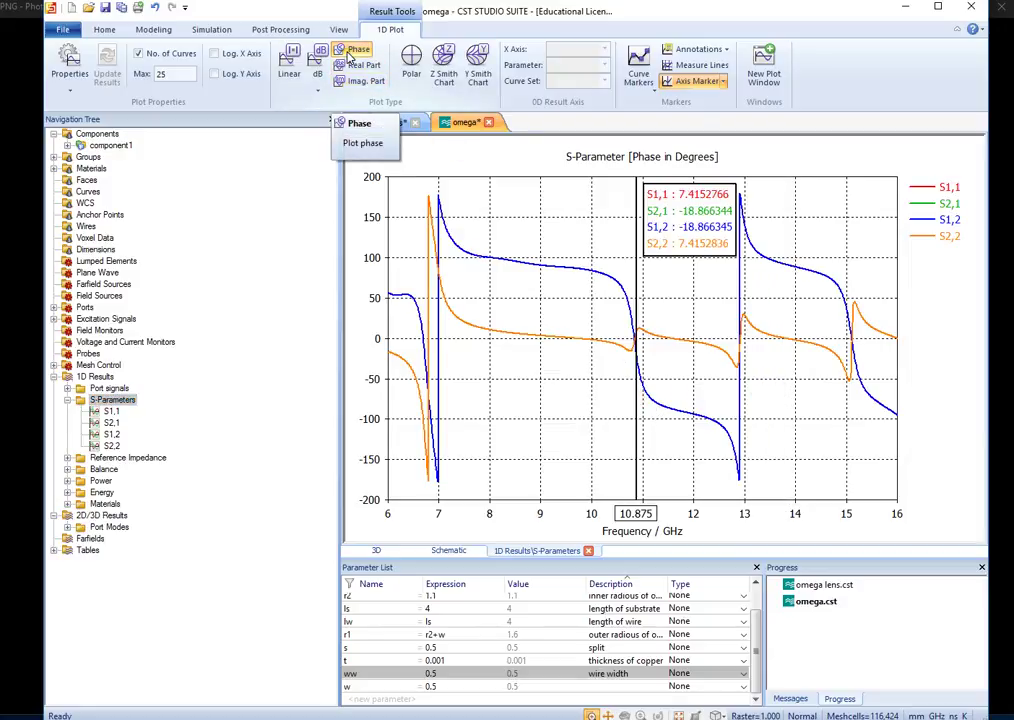
left_click(289, 62)
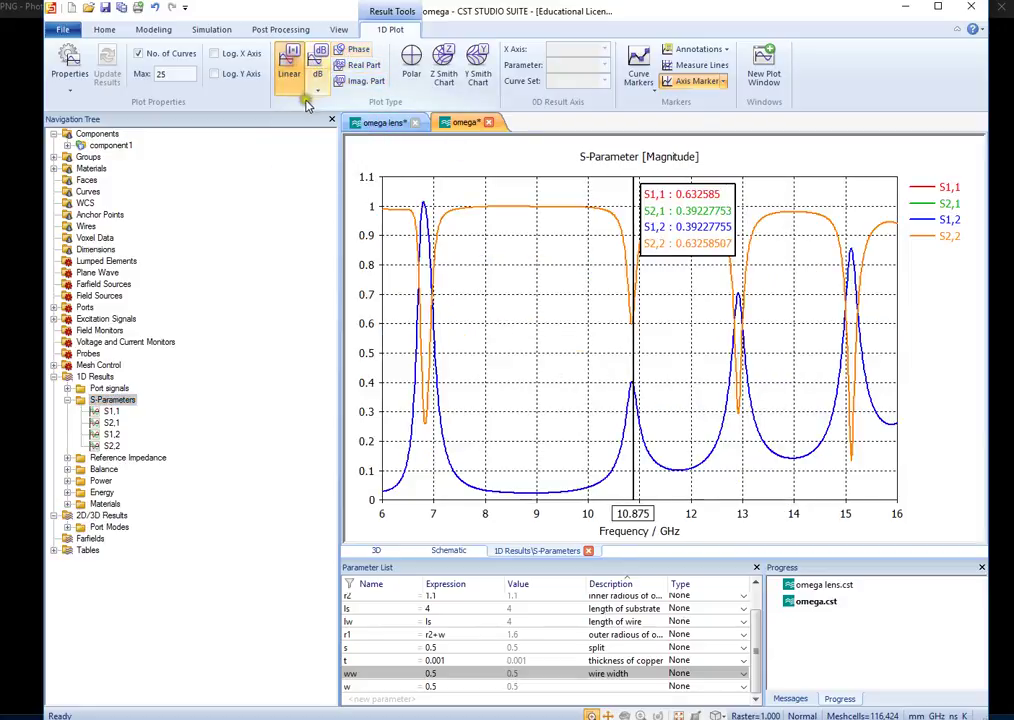
left_click(316, 64)
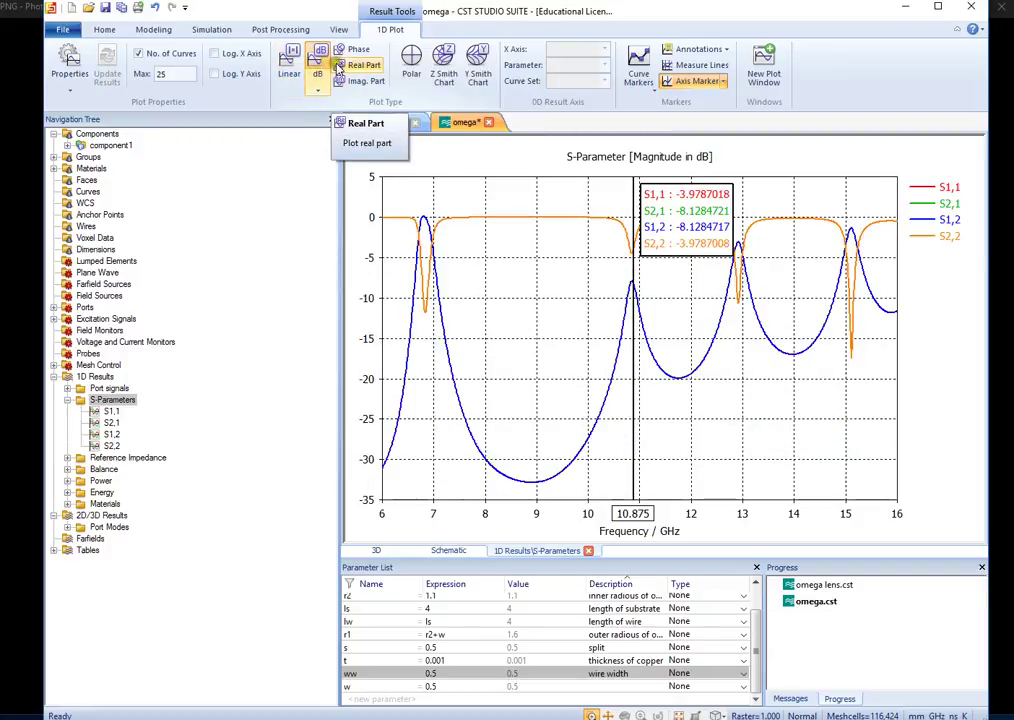
left_click(363, 66)
left_click(366, 81)
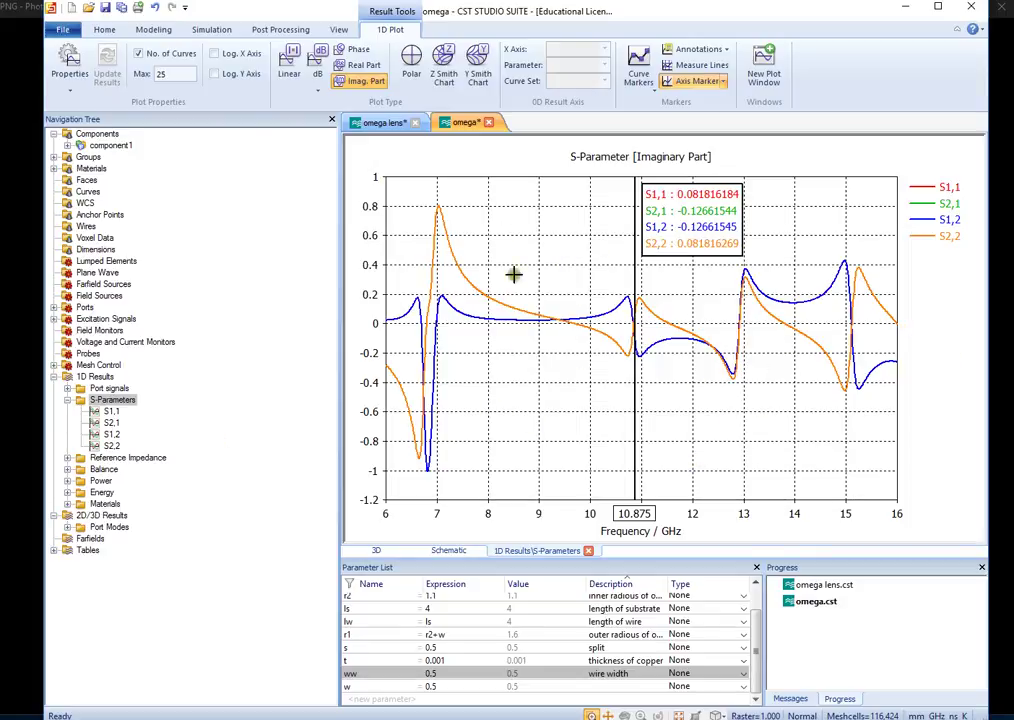
left_click(104, 30)
left_click(150, 30)
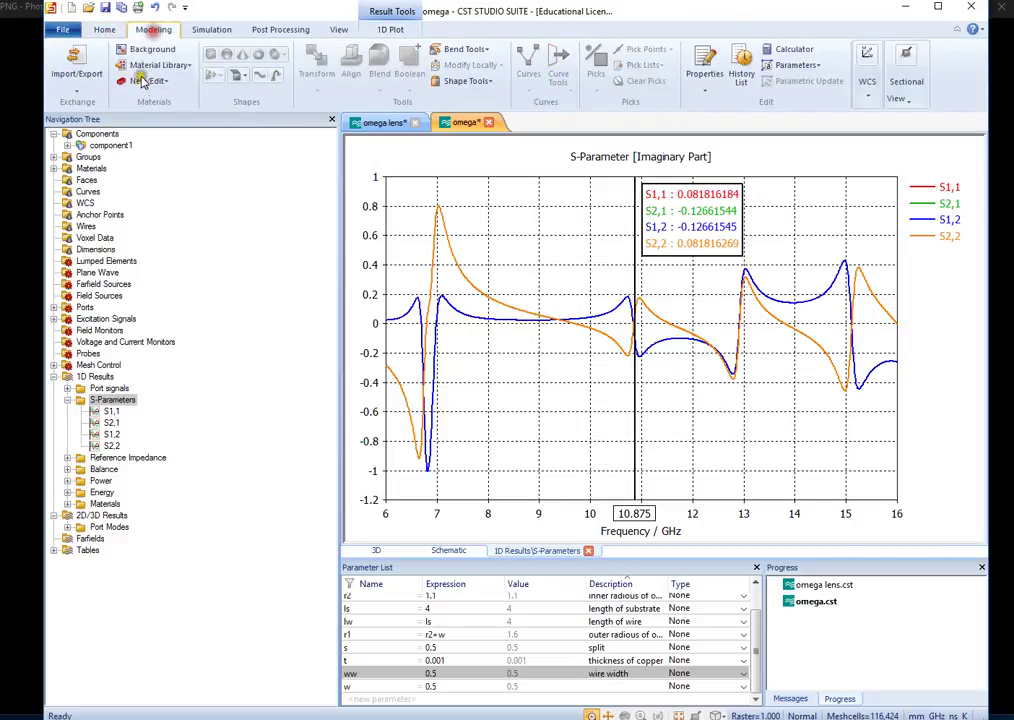
left_click(77, 78)
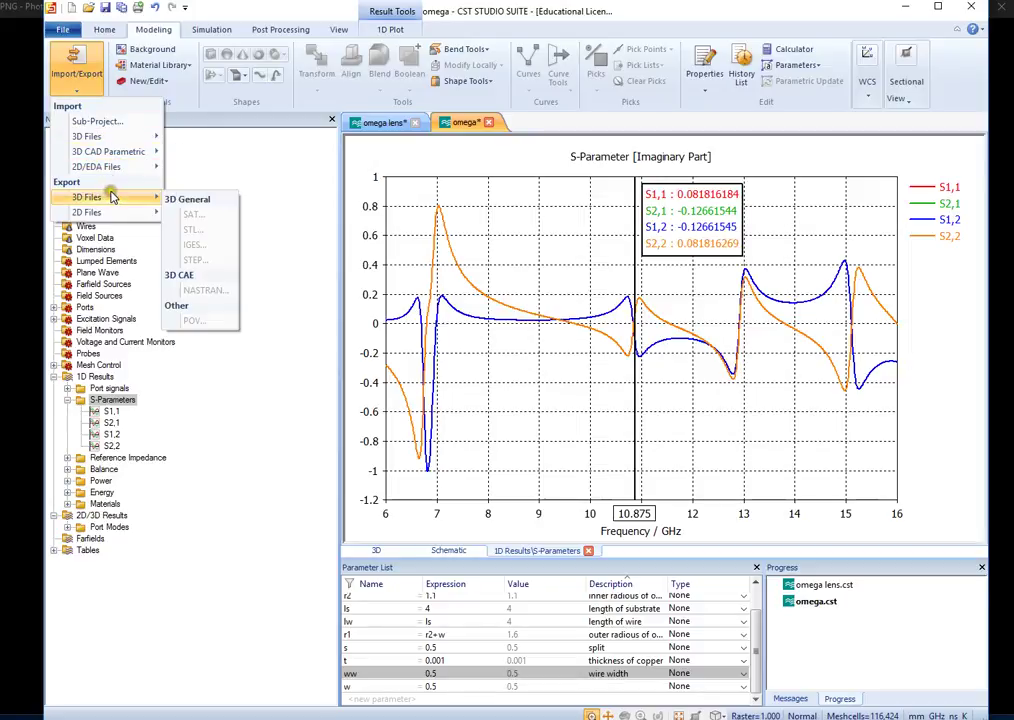
mouse_move(116, 215)
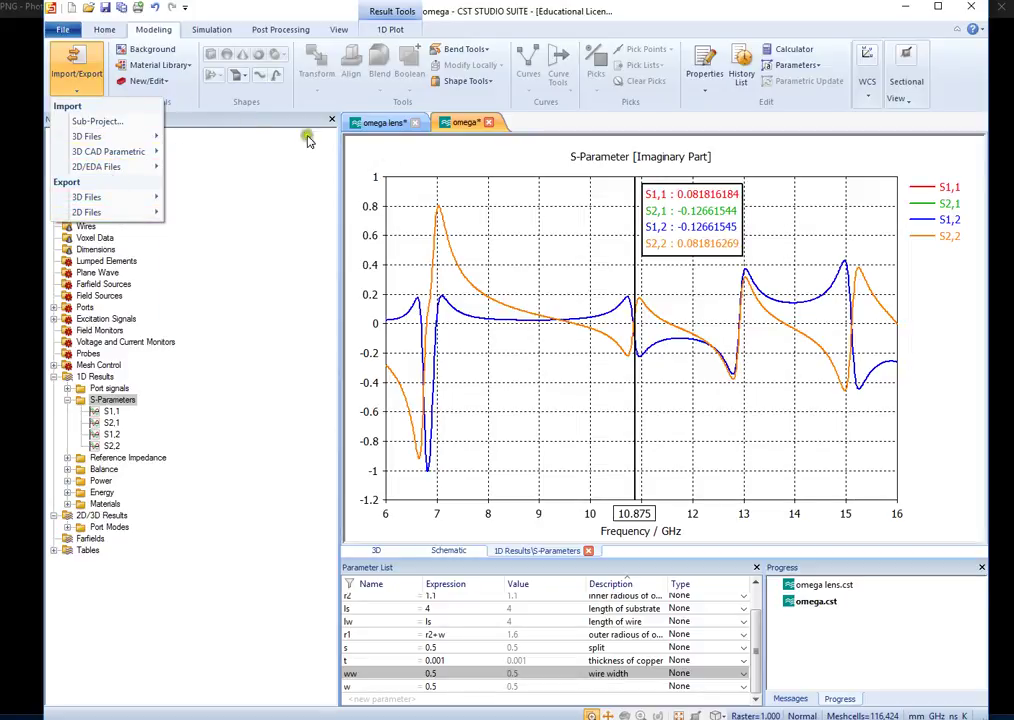
left_click(518, 232)
left_click(390, 30)
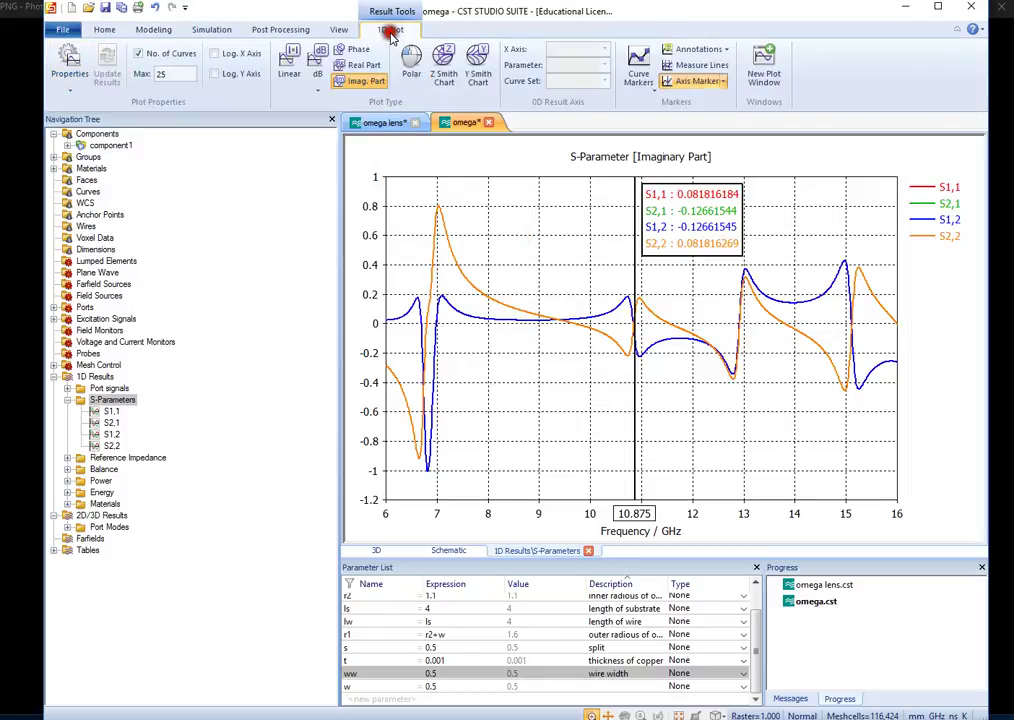
left_click(339, 29)
Inspect the post-processing export options for ASCII plot data of the S-parameters without exporting anything
left_click(268, 32)
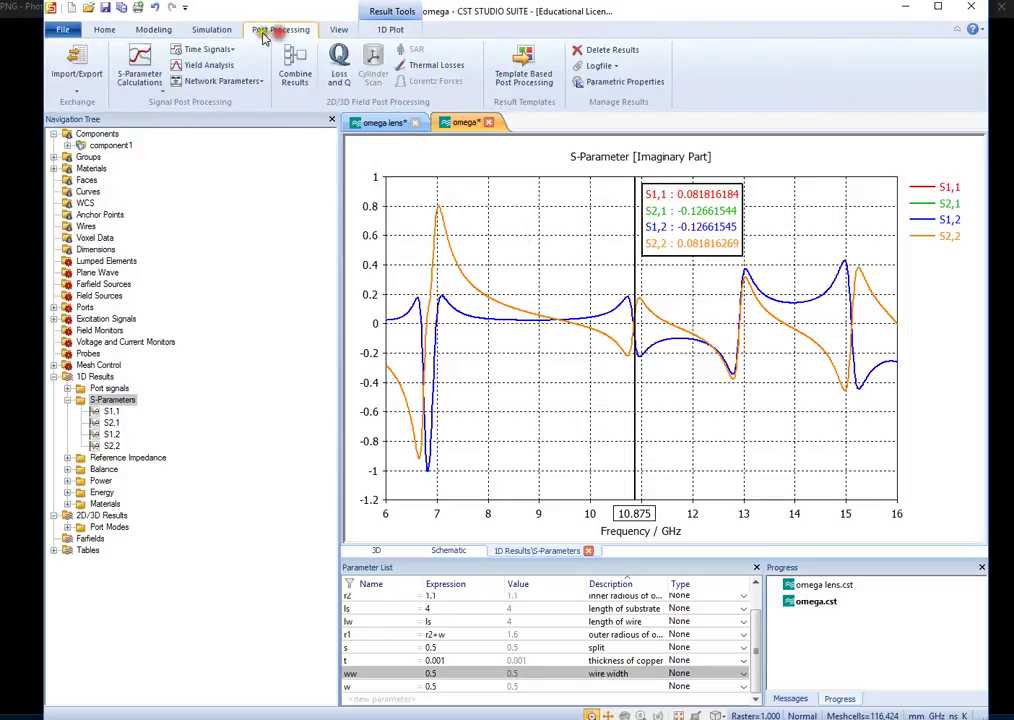
left_click(75, 65)
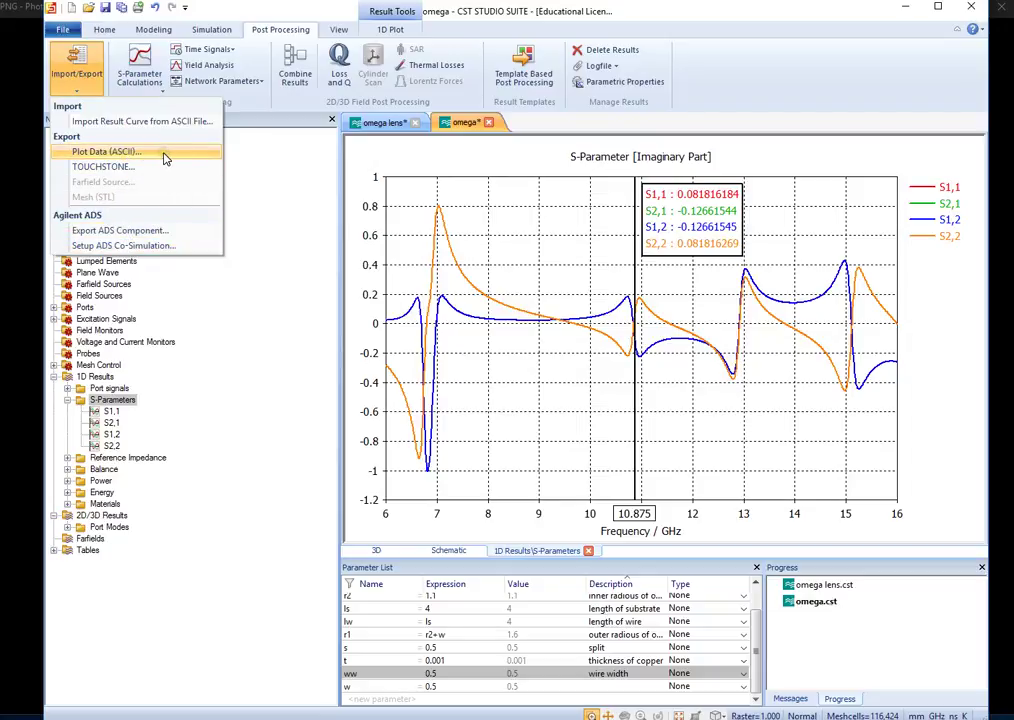
left_click(402, 231)
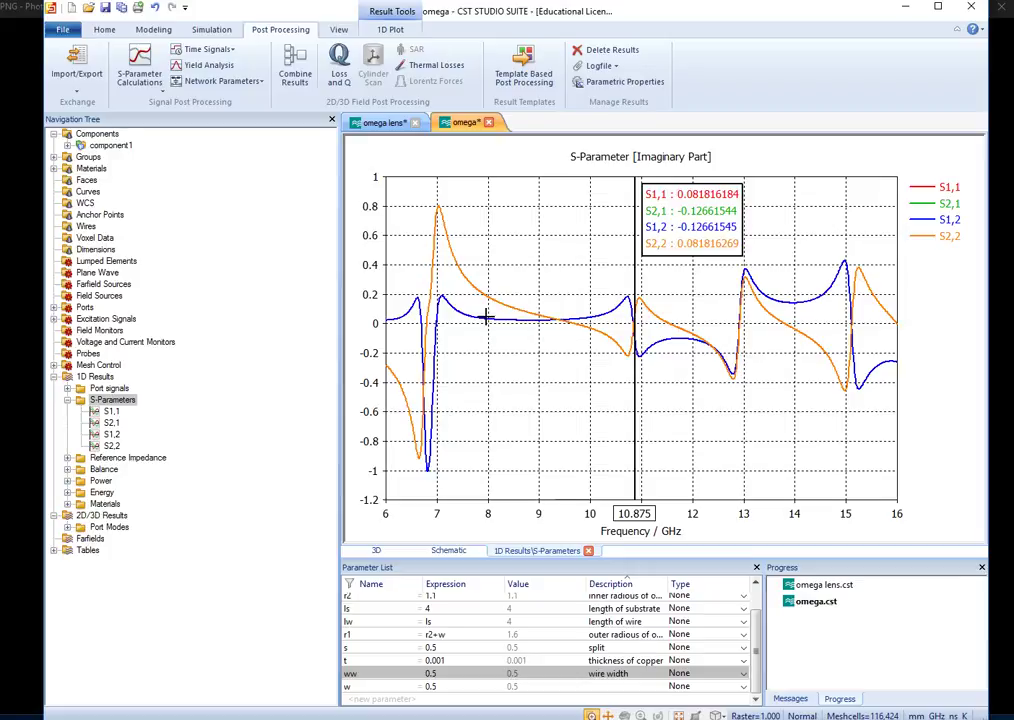
Collapse the S-parameter results and return to the 3D model to examine the unit cell between its ports
left_click(67, 399)
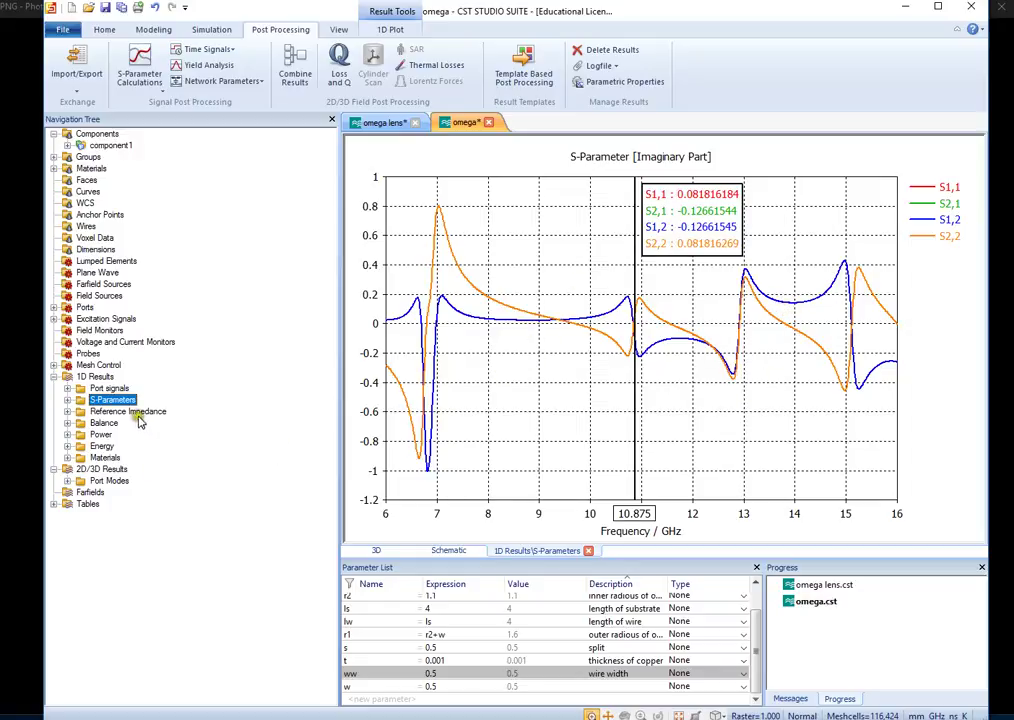
left_click(97, 133)
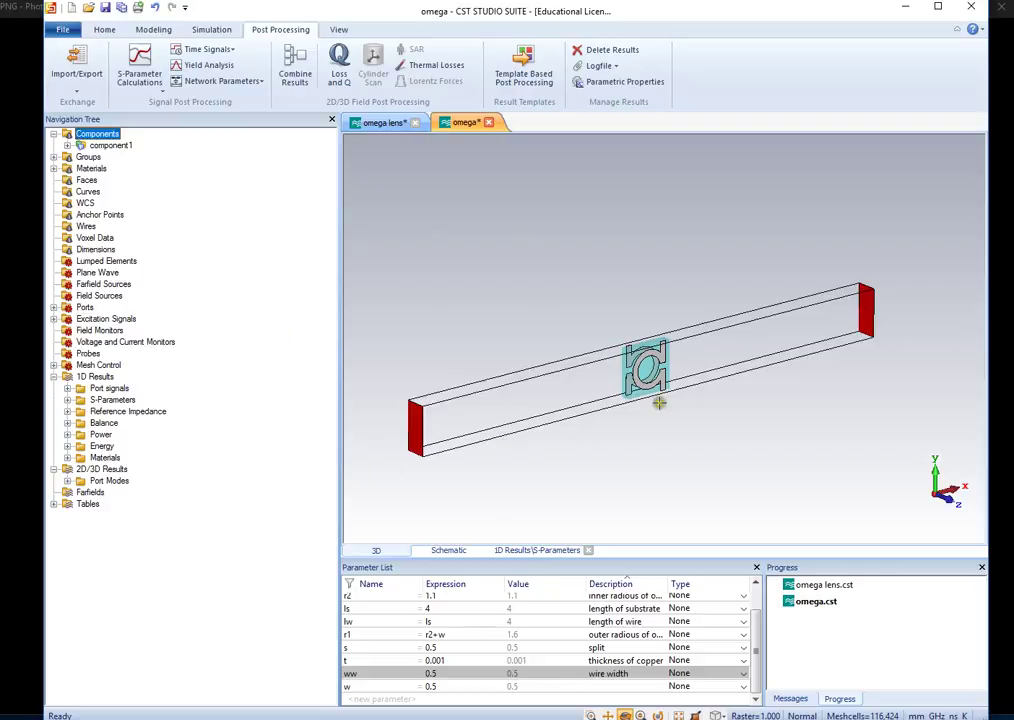
left_click_drag(656, 407, 776, 344)
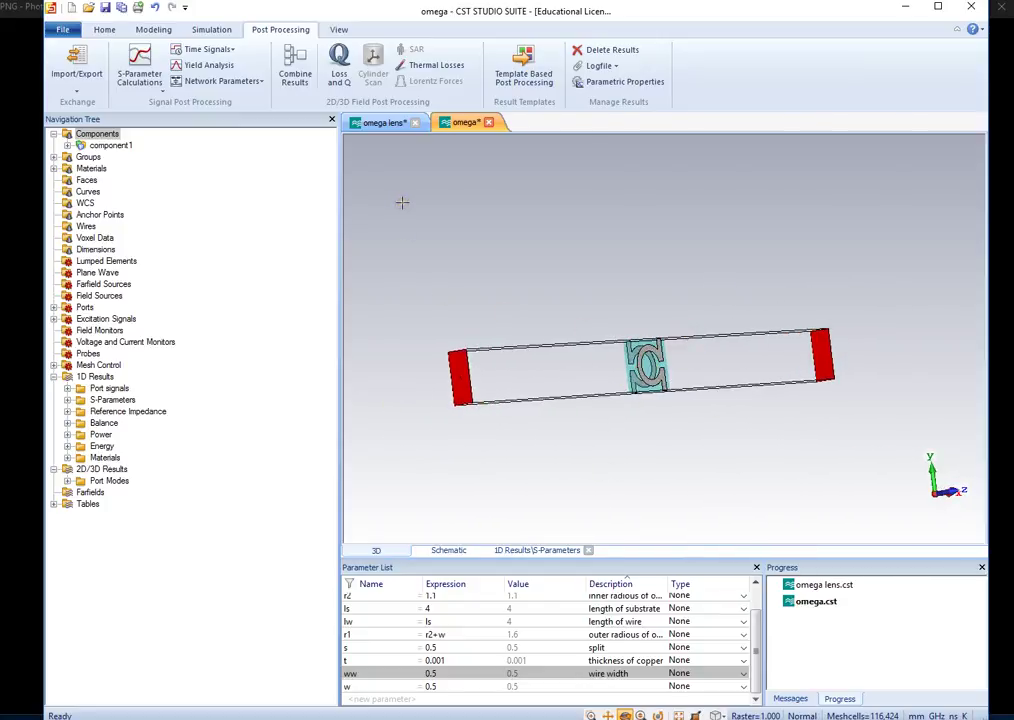
Switch to Photos and browse back through the metamaterial figures to the diagram with the detector, sample and microwave absorber
left_click(14, 386)
left_click(437, 700)
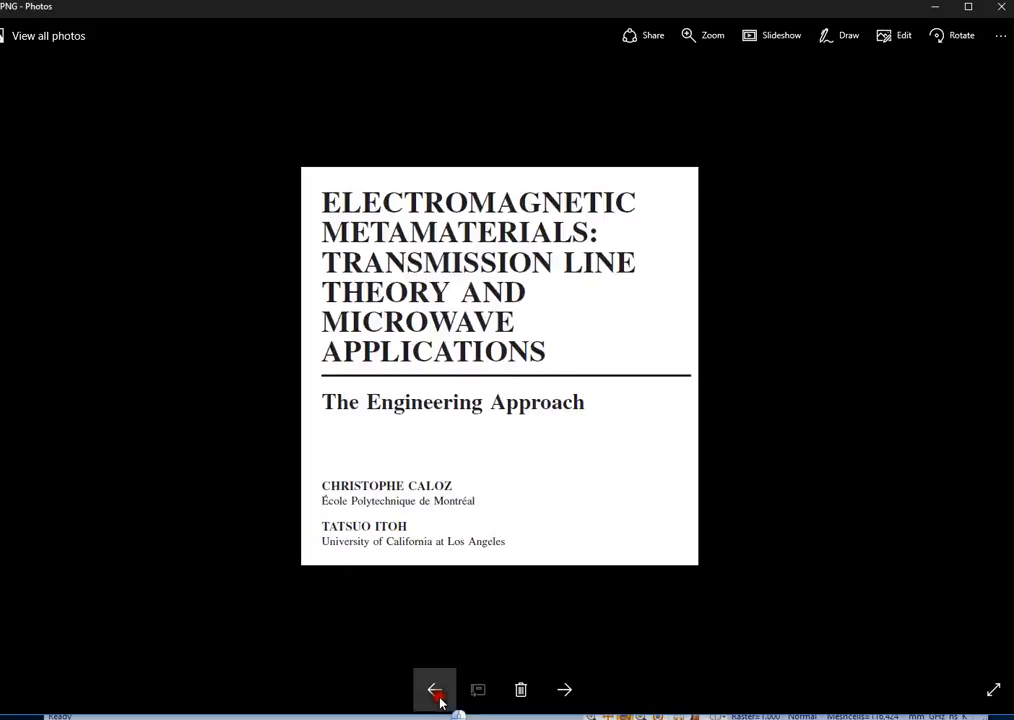
left_click(437, 700)
left_click(437, 700)
left_click(438, 701)
left_click(437, 700)
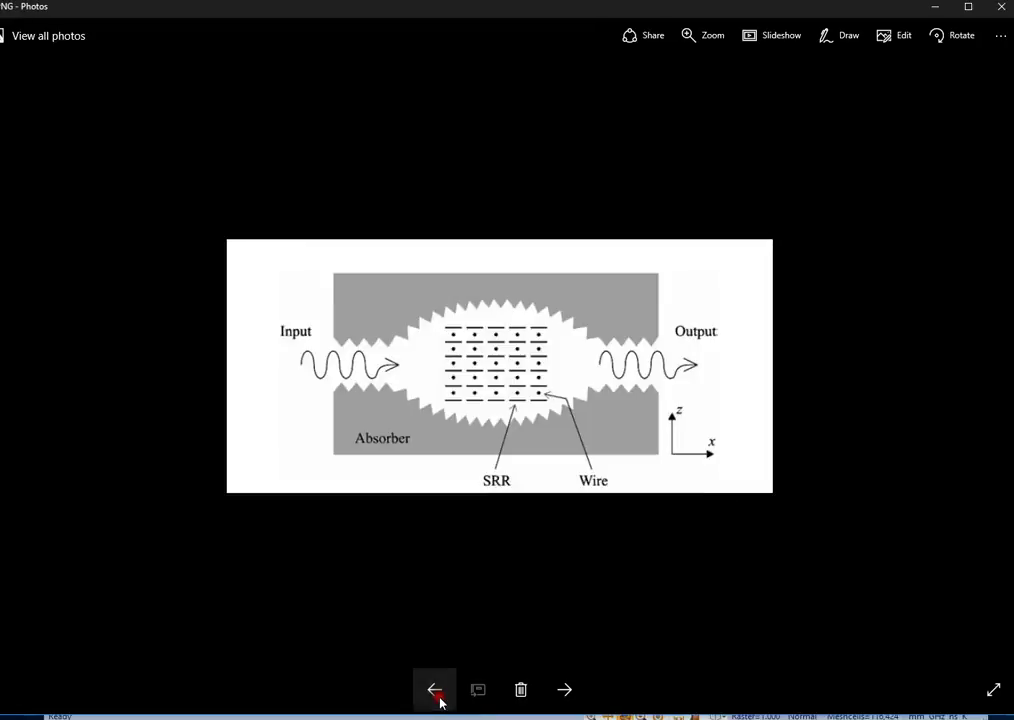
left_click(437, 700)
left_click(437, 700)
left_click(437, 700)
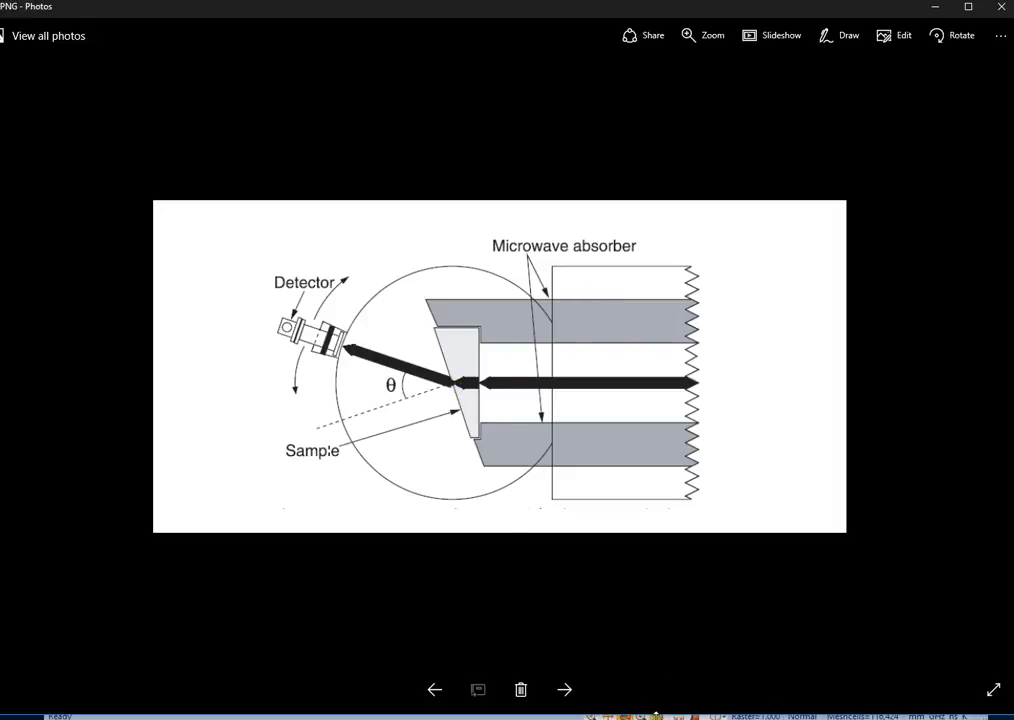
Switch back to CST Studio Suite and examine the stepped unit-cell layers between the absorbers in the omega lens project
mouse_move(647, 714)
left_click(647, 668)
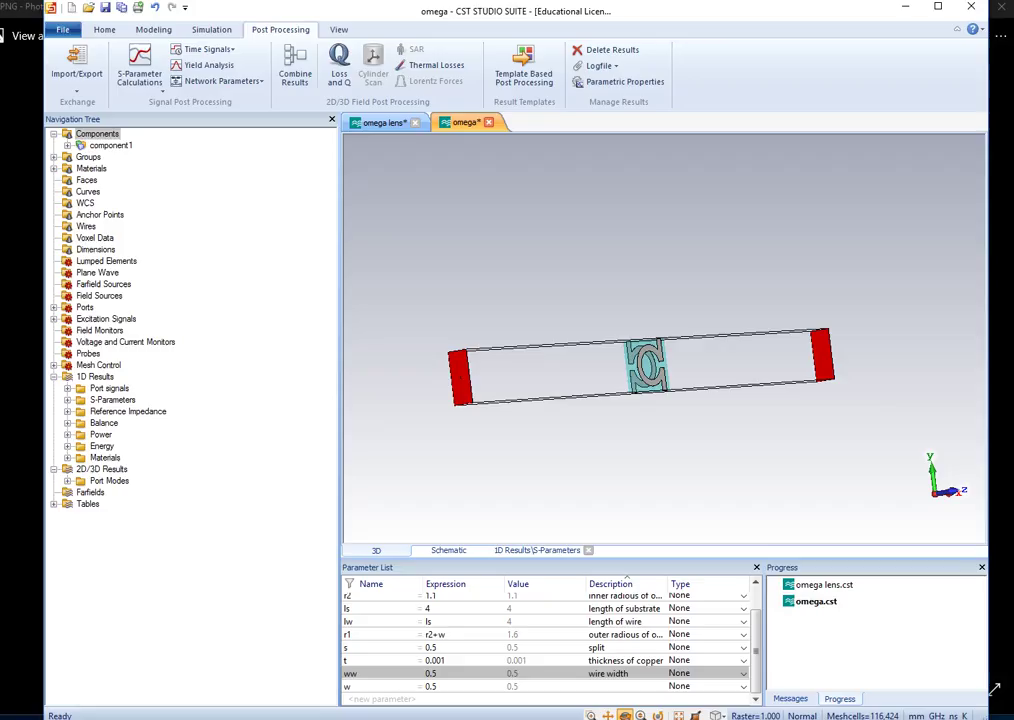
left_click(380, 124)
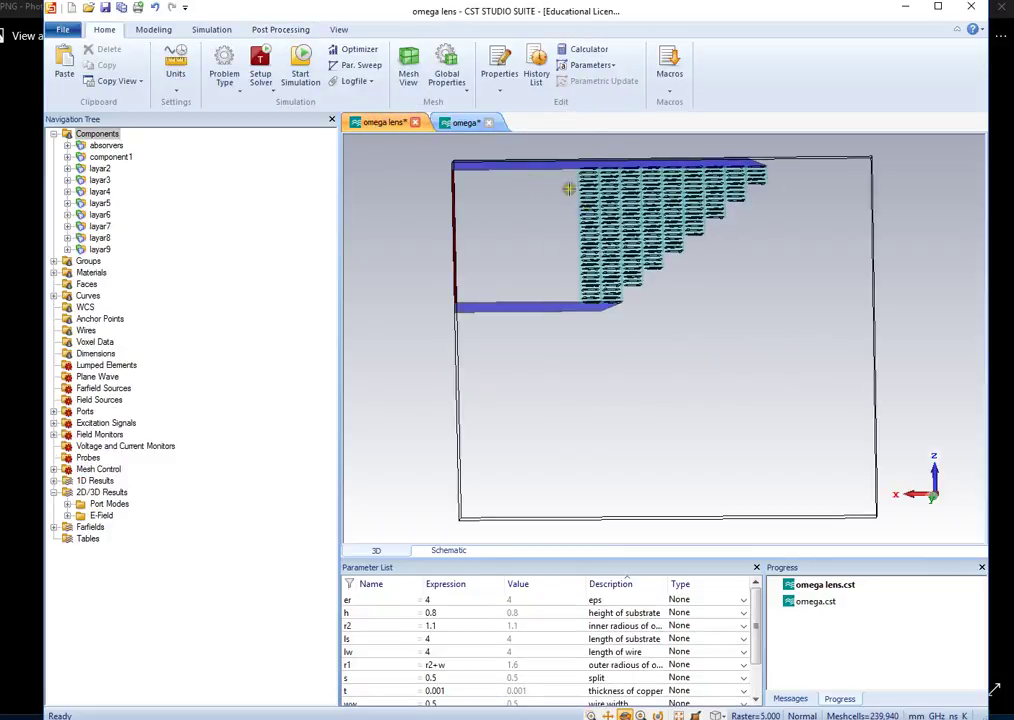
mouse_move(630, 190)
left_mouse_down()
mouse_move(686, 199)
mouse_move(683, 158)
mouse_move(703, 170)
left_mouse_up()
scroll(603, 181, "up", 2)
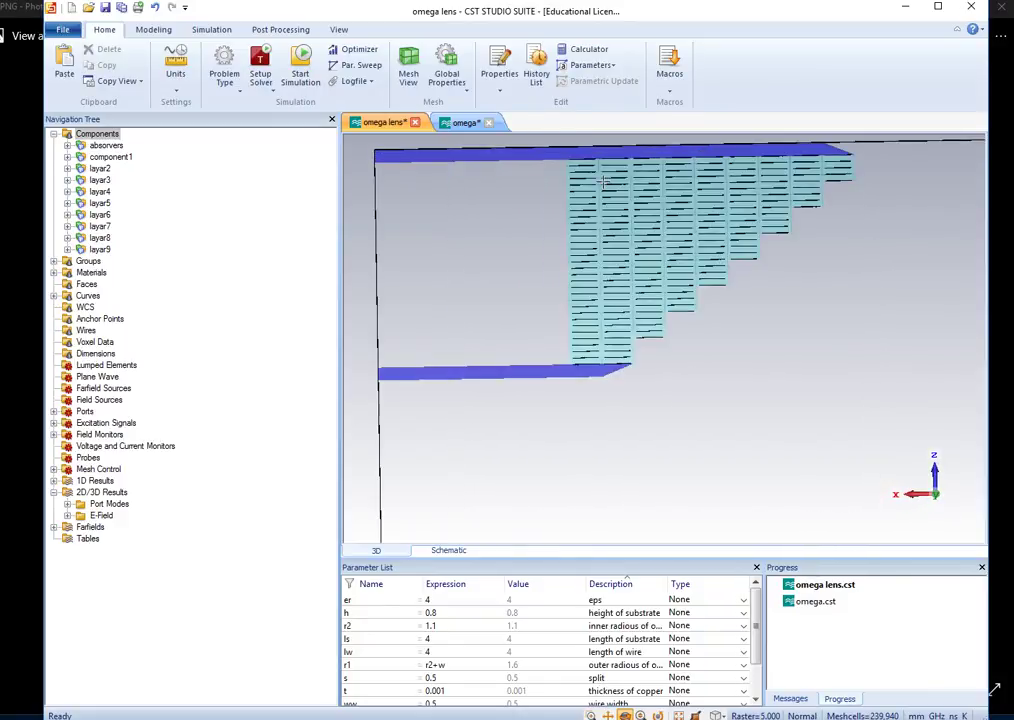
Highlight the absorbers component and the PEC, material1, FR-4 (lossy) and material2 materials to see which lens parts use each
left_click(106, 146)
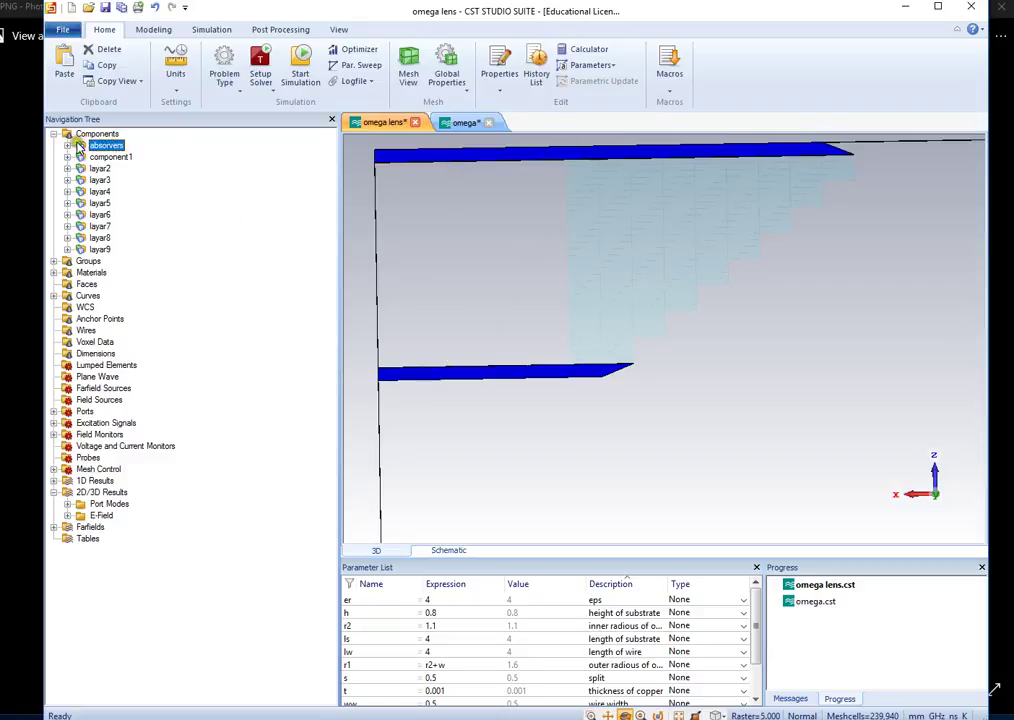
left_click(55, 274)
left_click(97, 319)
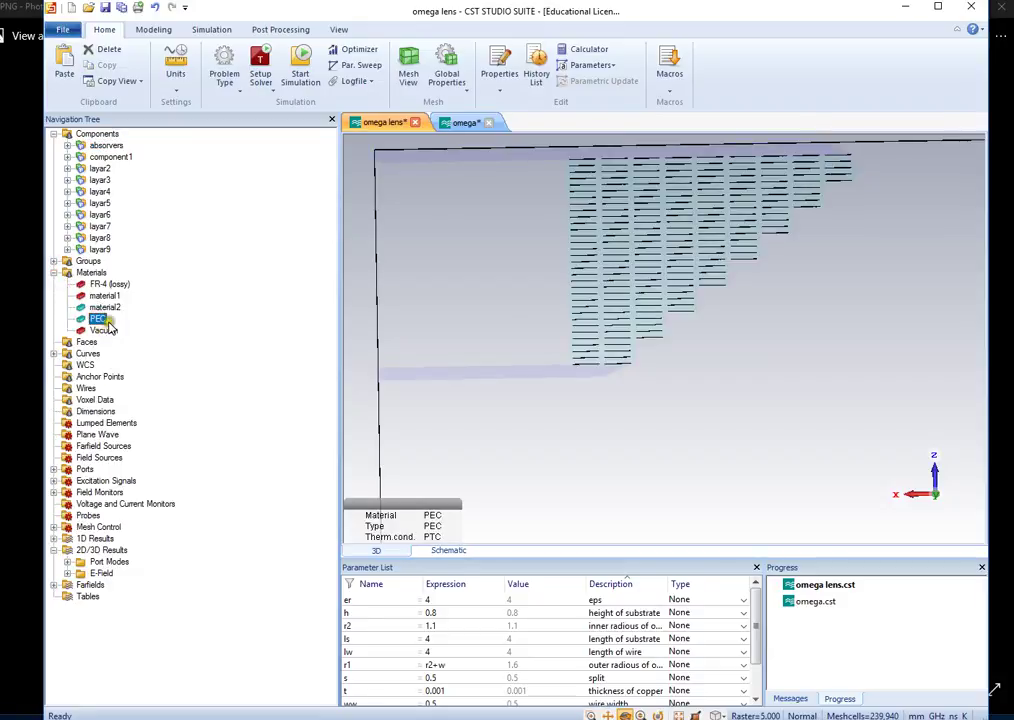
left_click_drag(602, 267, 726, 269)
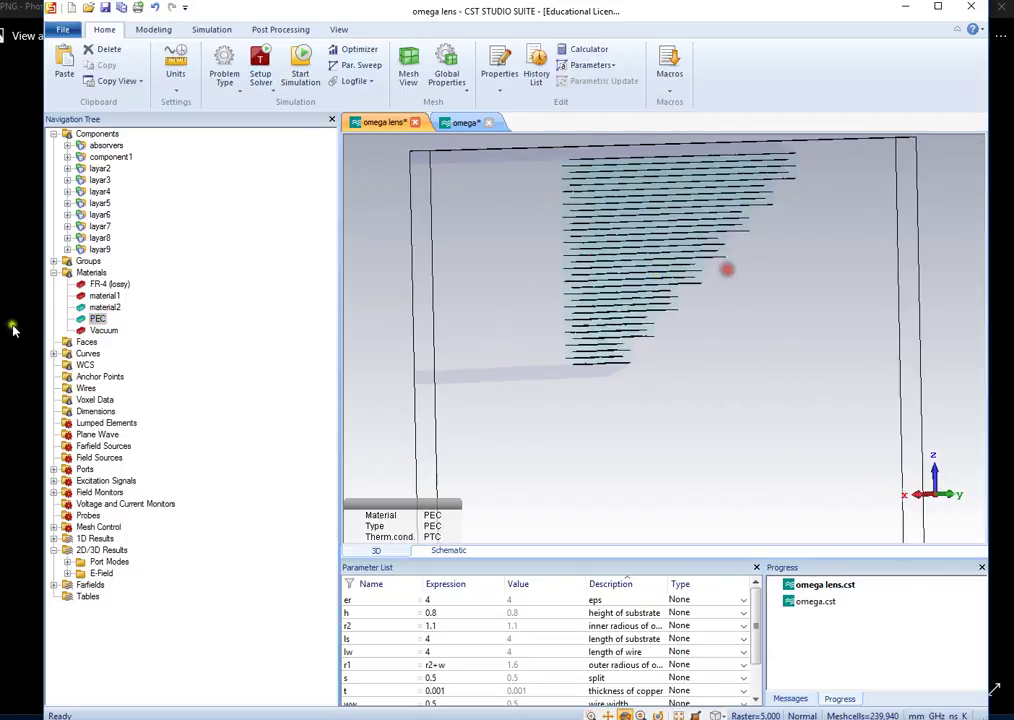
left_click(97, 297)
left_click(106, 286)
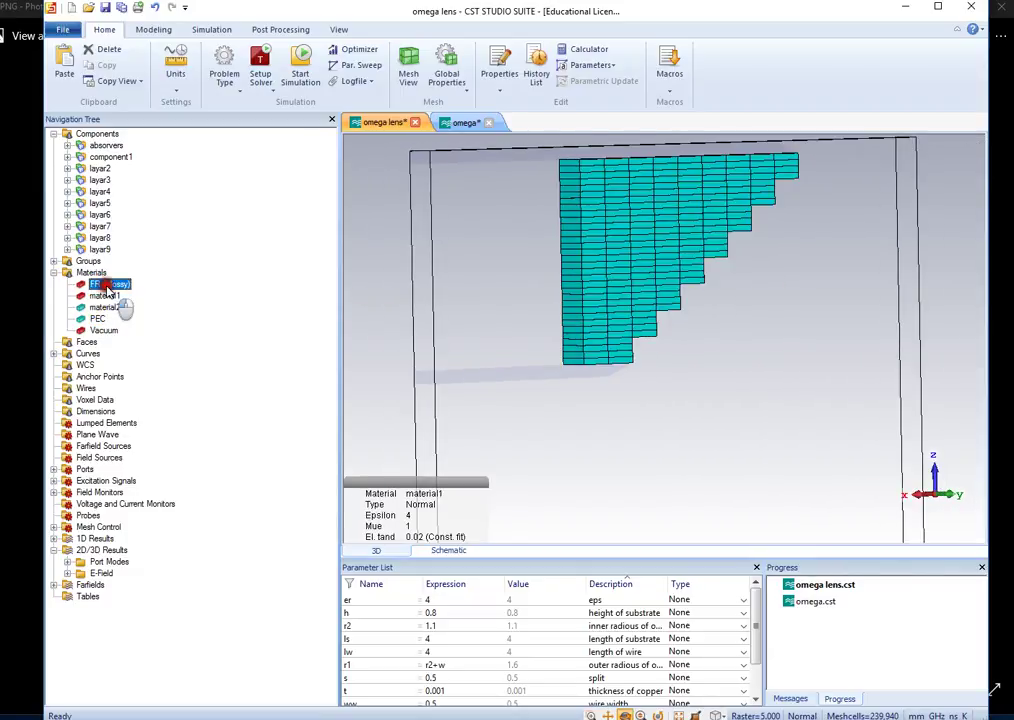
left_click(104, 307)
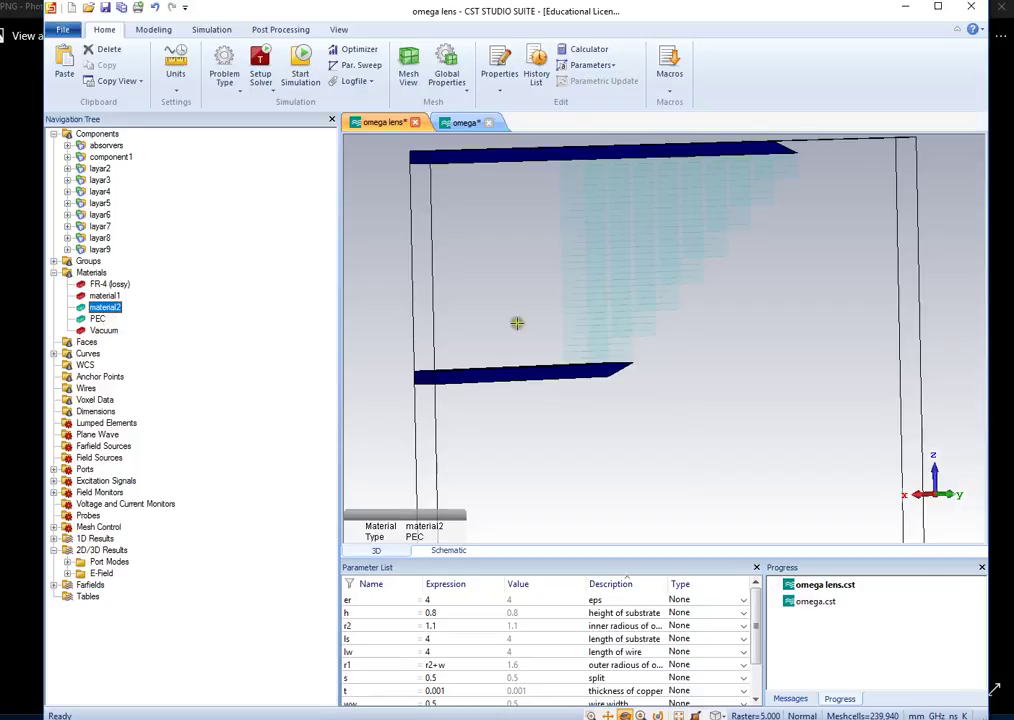
left_click_drag(516, 322, 471, 319)
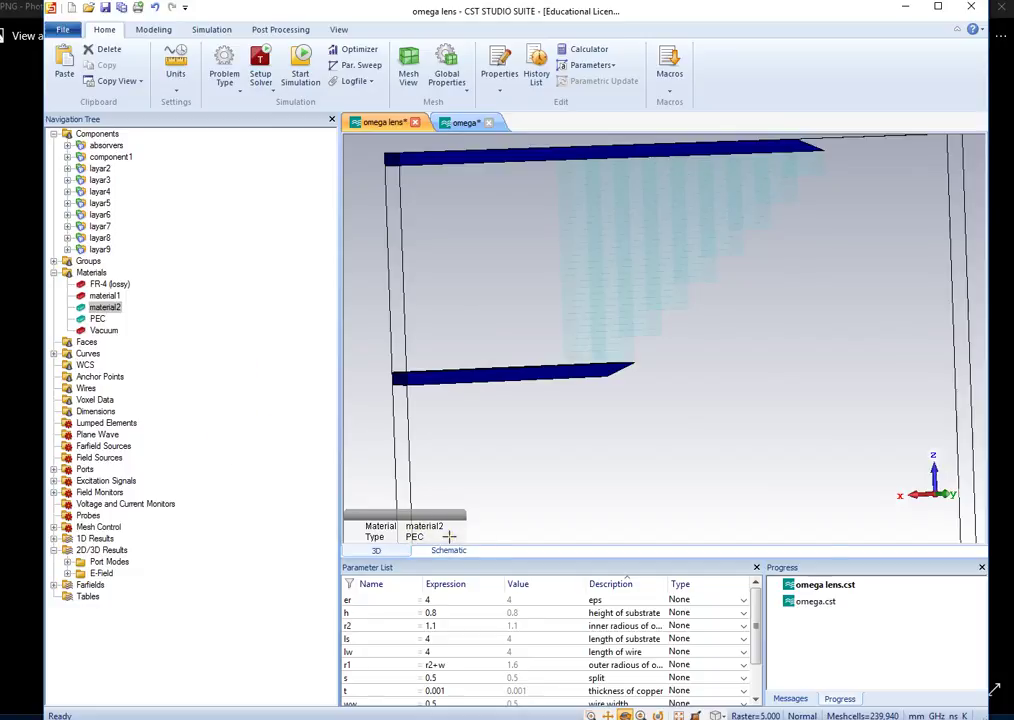
Show all lens components again and compare the model with the single cell in the omega project
left_click(97, 134)
left_click_drag(814, 260, 821, 134)
scroll(842, 131, "down", 1)
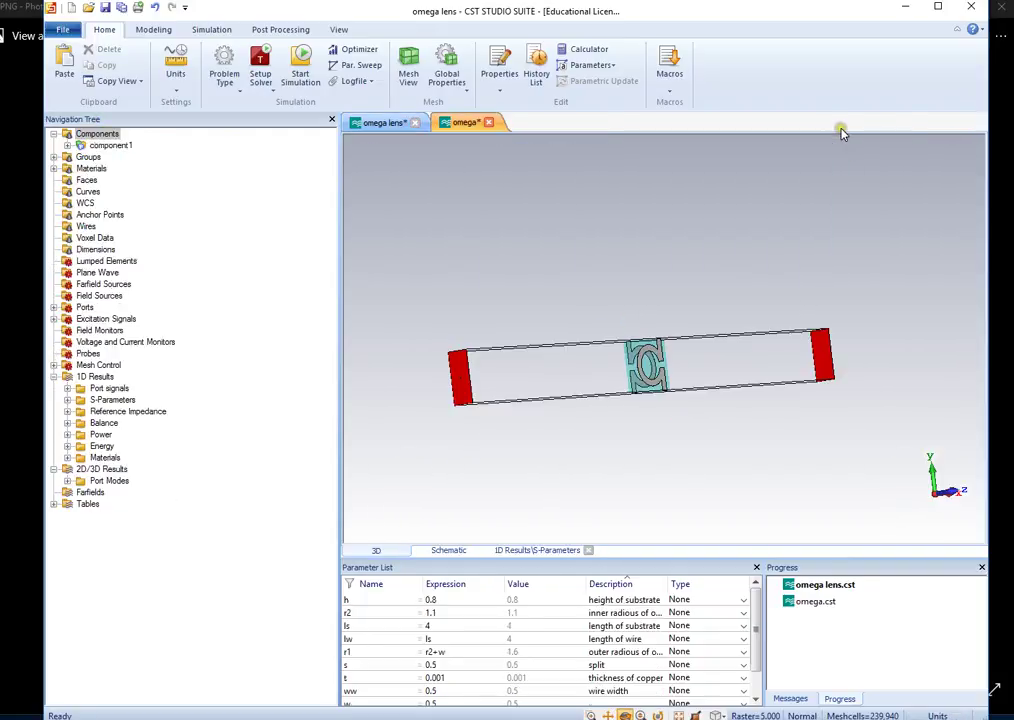
left_click(394, 121)
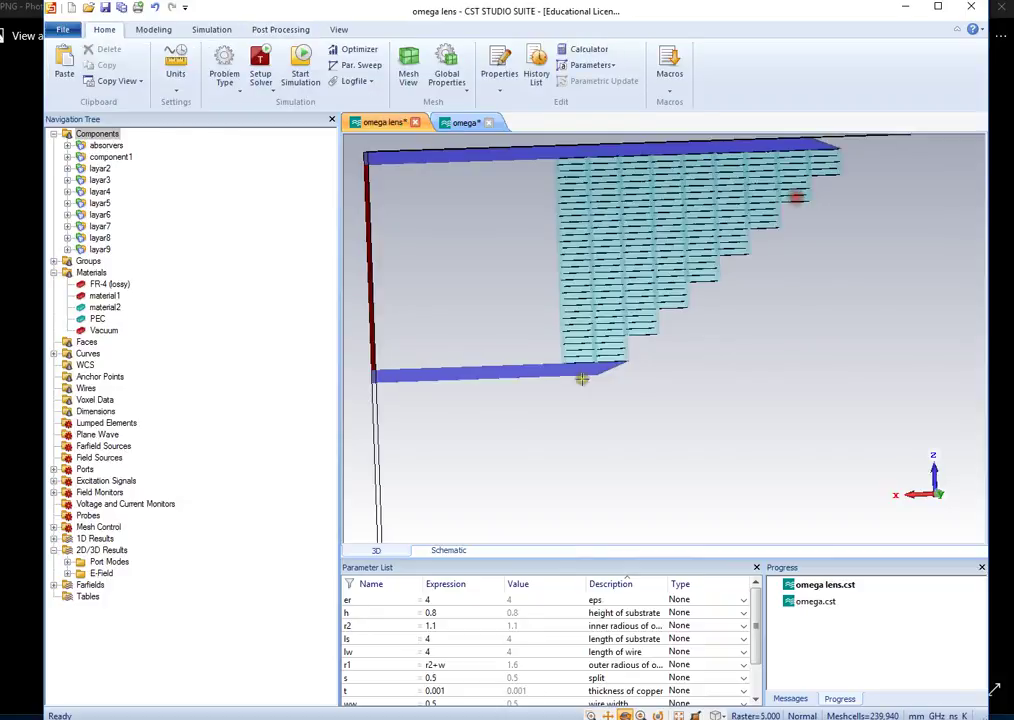
Examine the lower absorber from its port-side end to its slanted end beneath the unit-cell layers
scroll(584, 380, "up", 4)
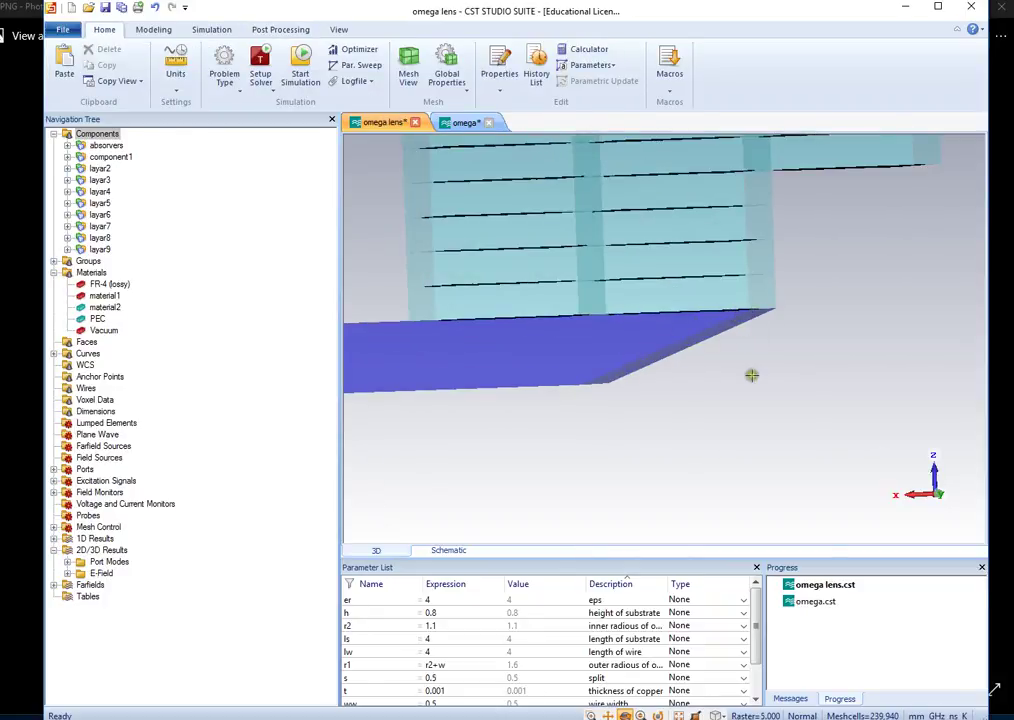
scroll(577, 388, "down", 5)
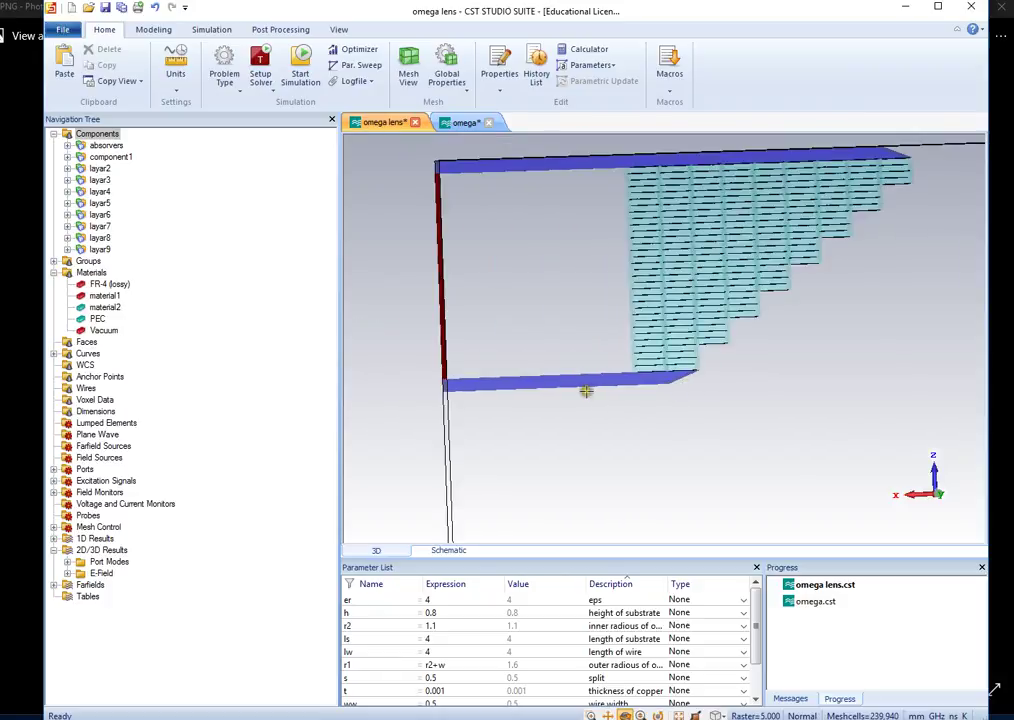
left_click_drag(435, 372, 382, 369)
scroll(393, 374, "up", 5)
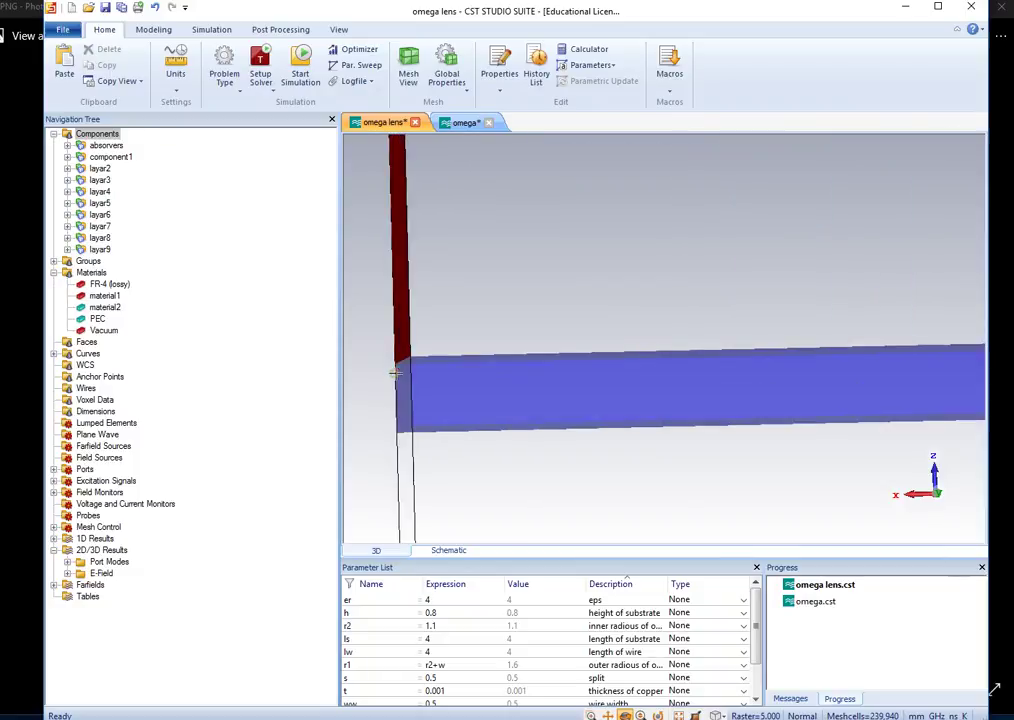
scroll(458, 316, "down", 2)
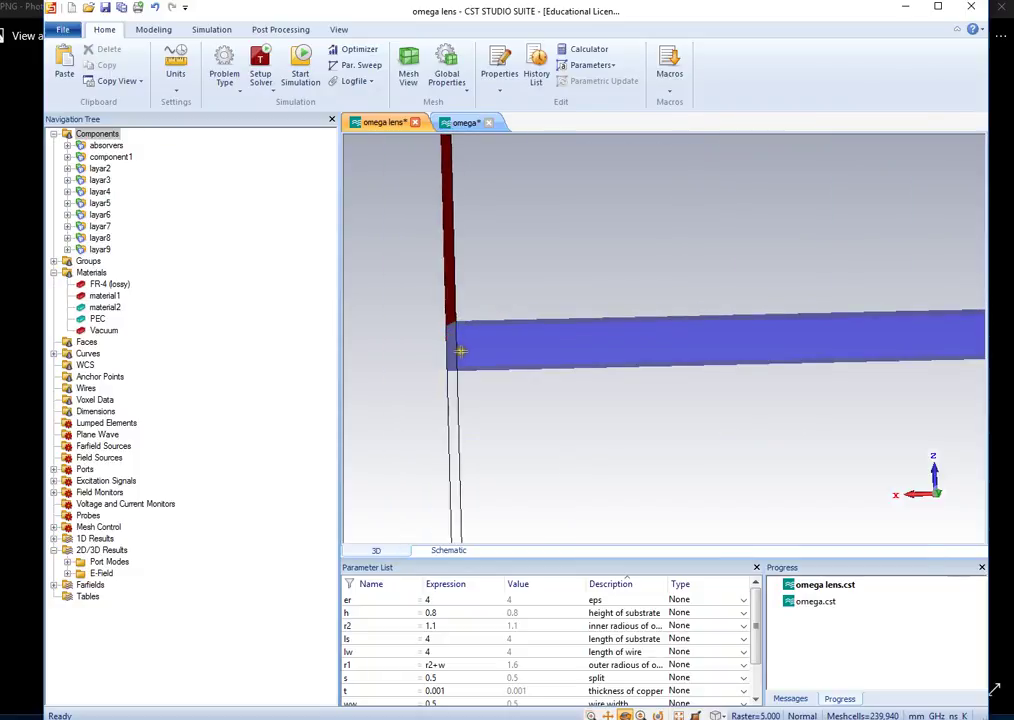
scroll(732, 343, "down", 3)
scroll(845, 333, "up", 4)
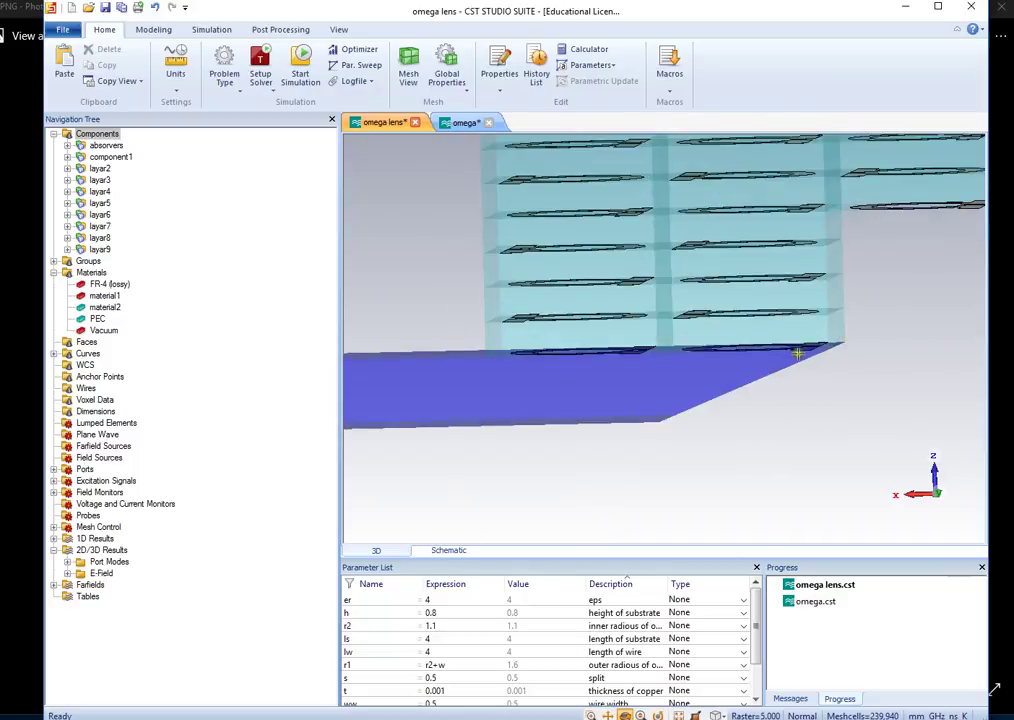
scroll(665, 420, "down", 3)
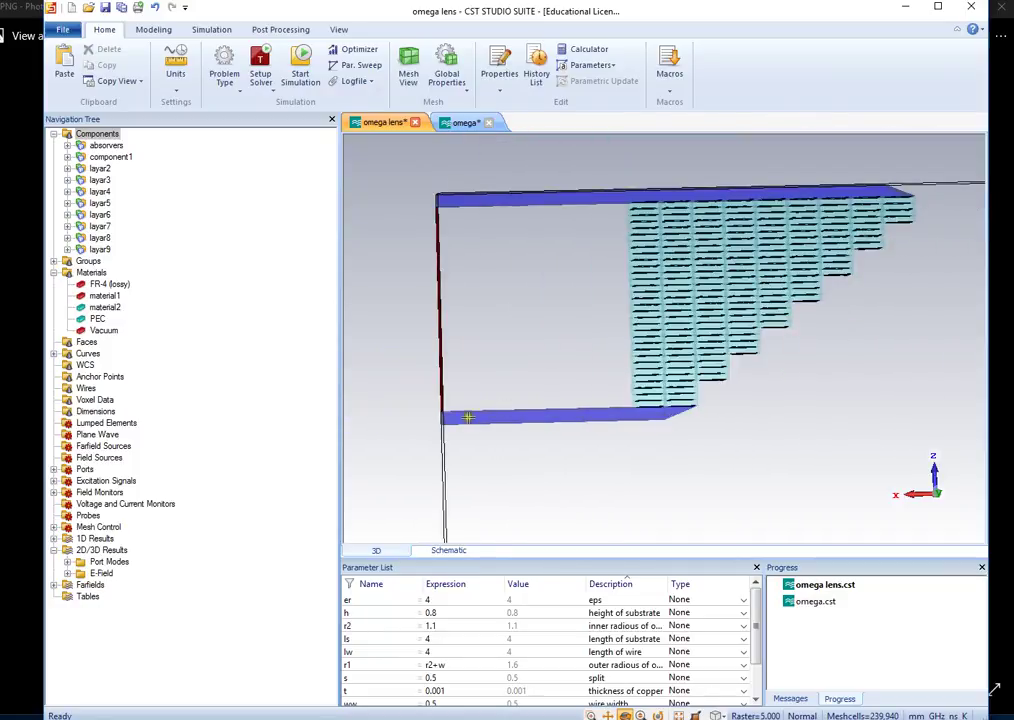
Inspect the polygon curve's point-entry settings without creating a curve
left_click(157, 30)
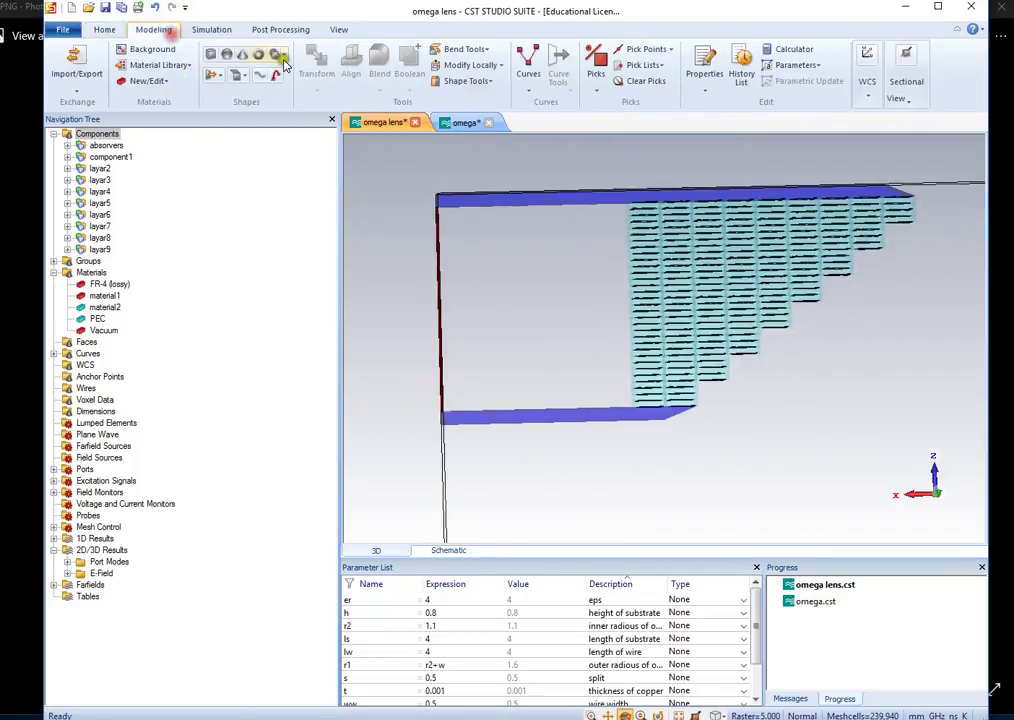
left_click(528, 68)
left_click(545, 122)
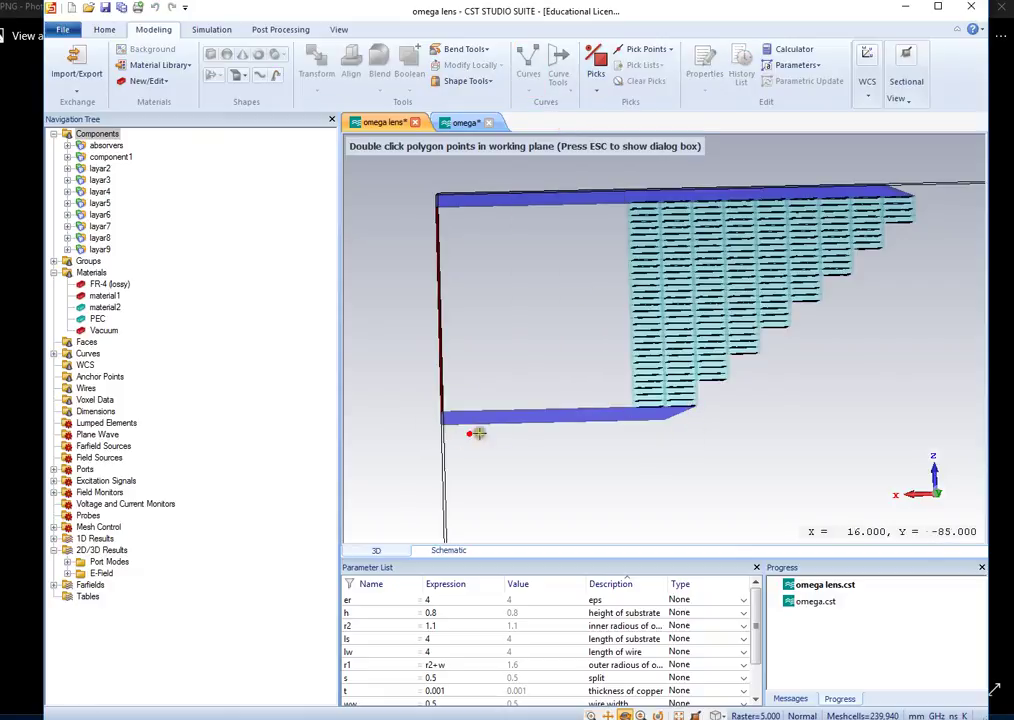
key("Escape")
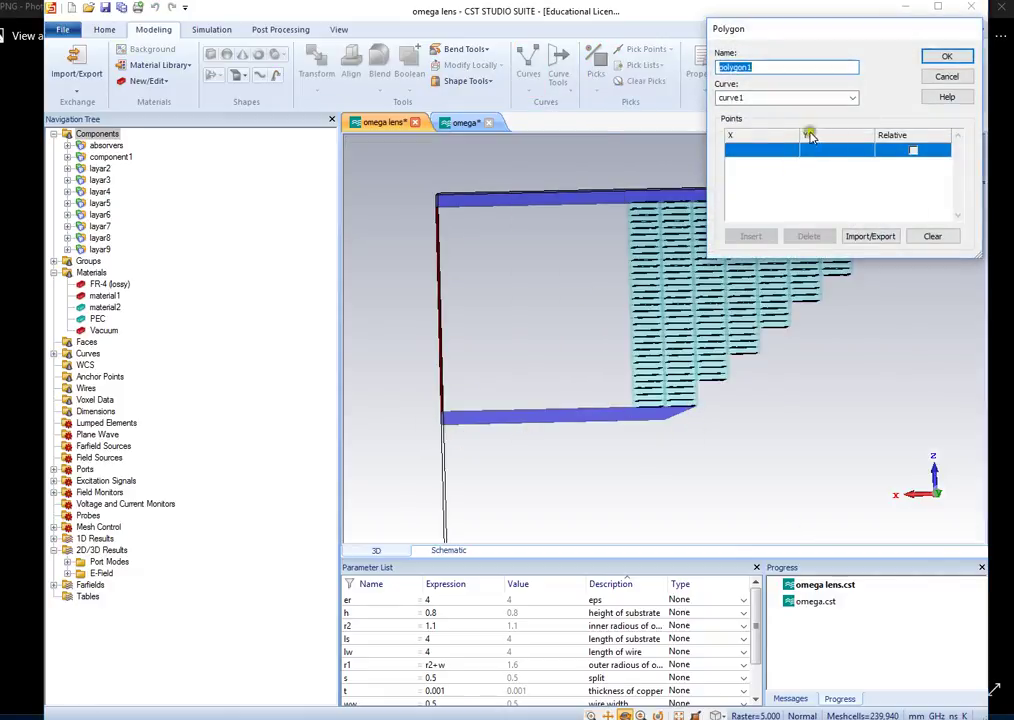
left_click(926, 78)
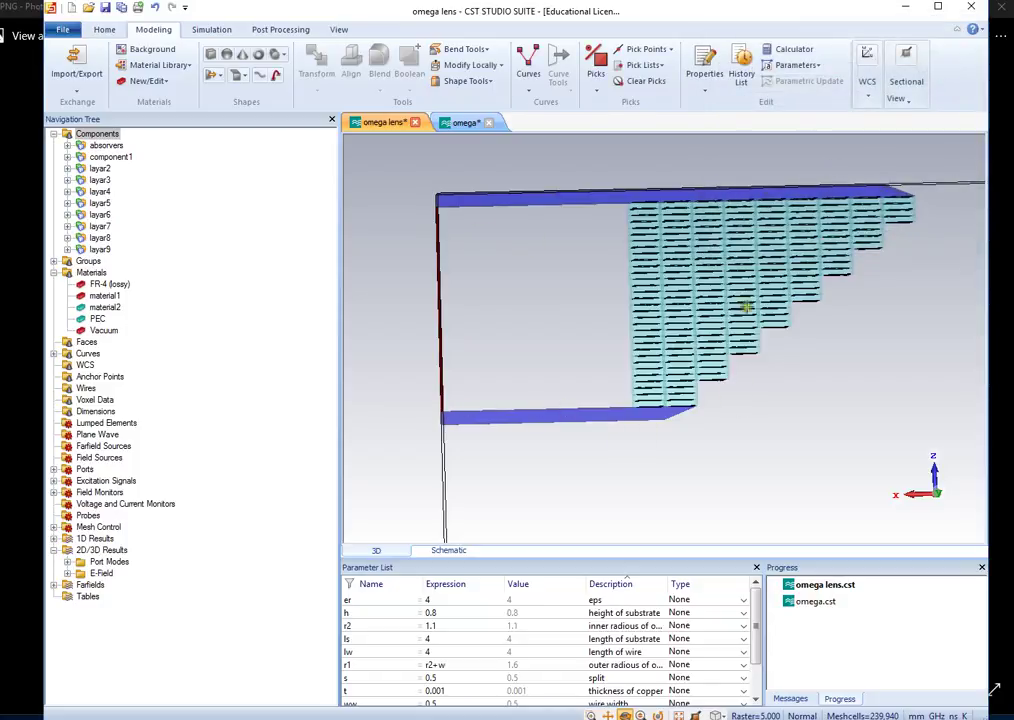
Highlight component1 in the lens and compare it with the unit cell in the omega project
left_click(110, 158)
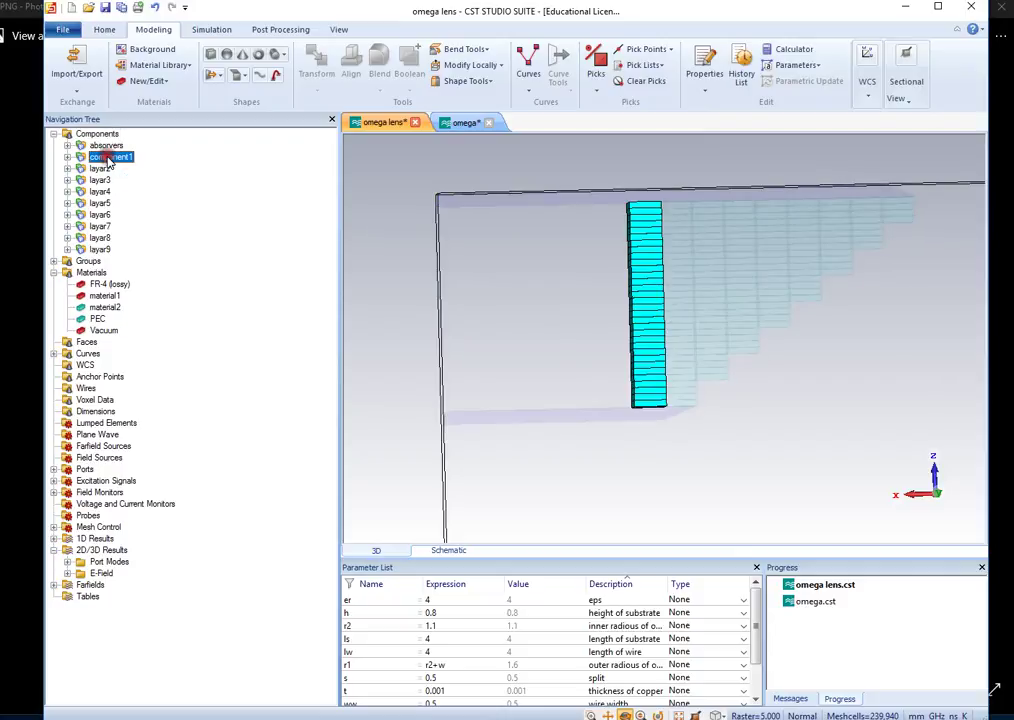
left_click(476, 124)
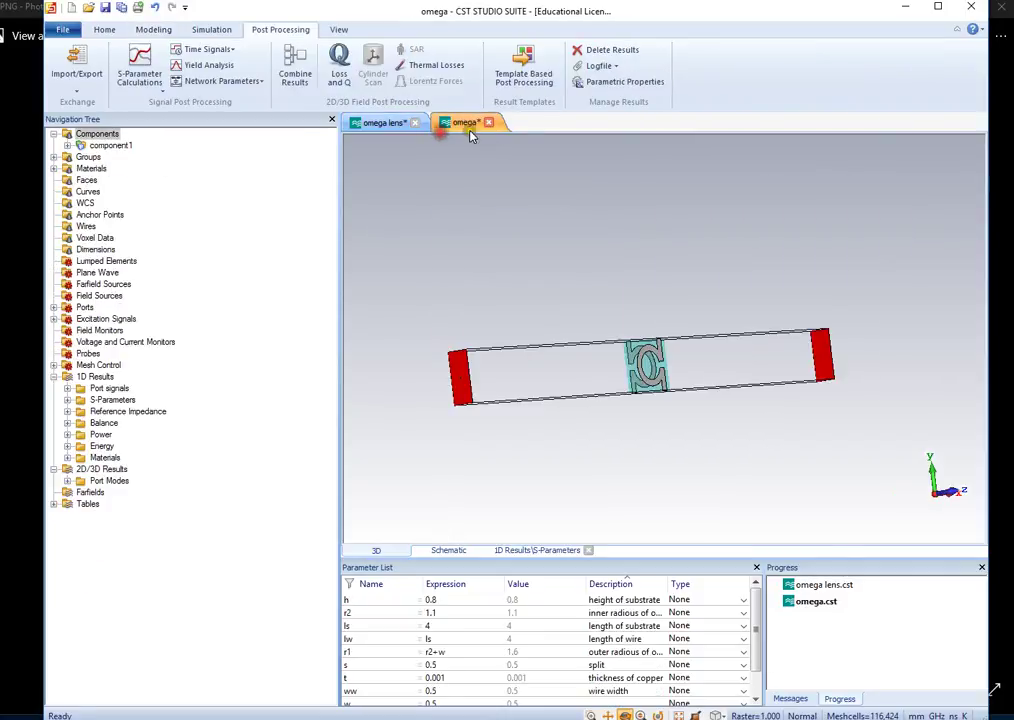
left_click(384, 124)
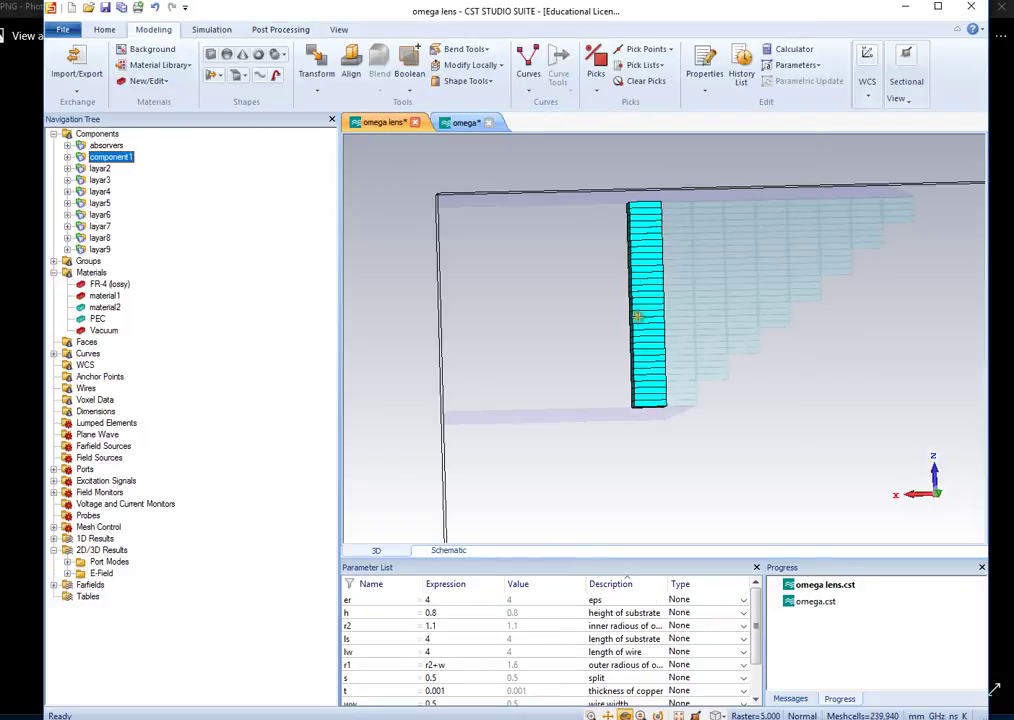
Review the Translate transform settings for component1 with the Copy option enabled, leaving the translation vector at zero
right_click(108, 157)
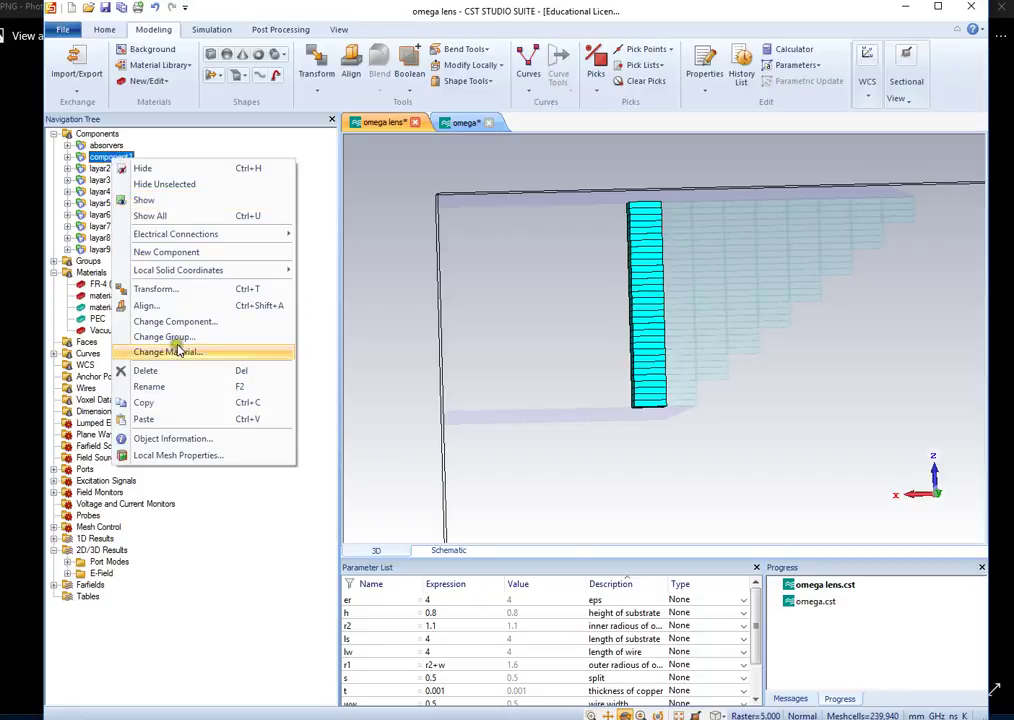
left_click(165, 289)
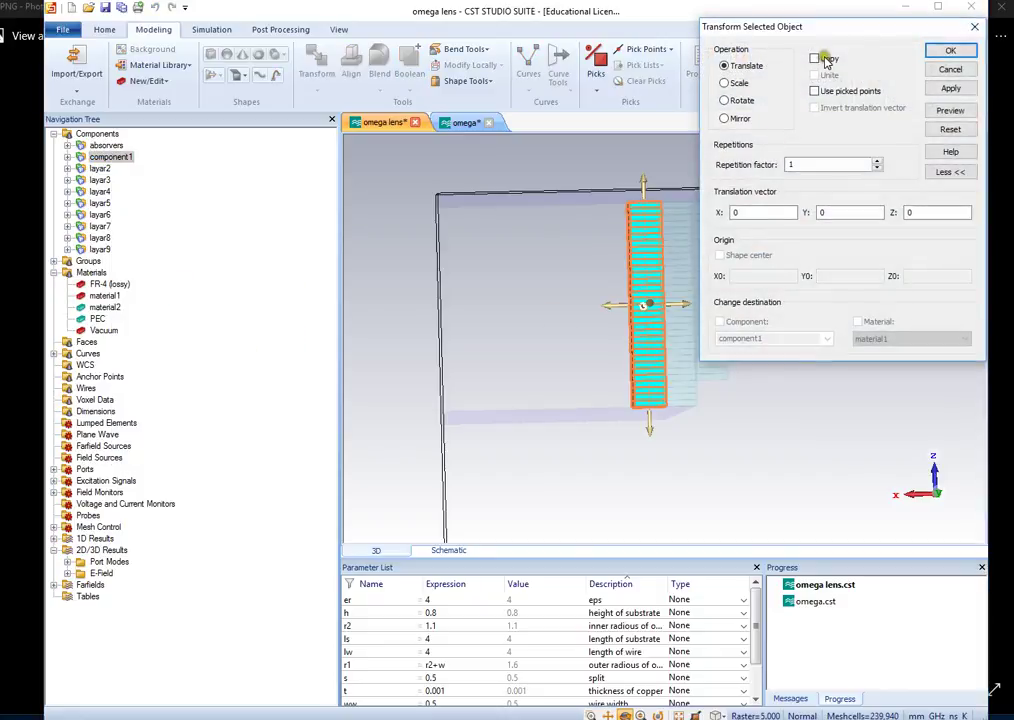
left_click(824, 61)
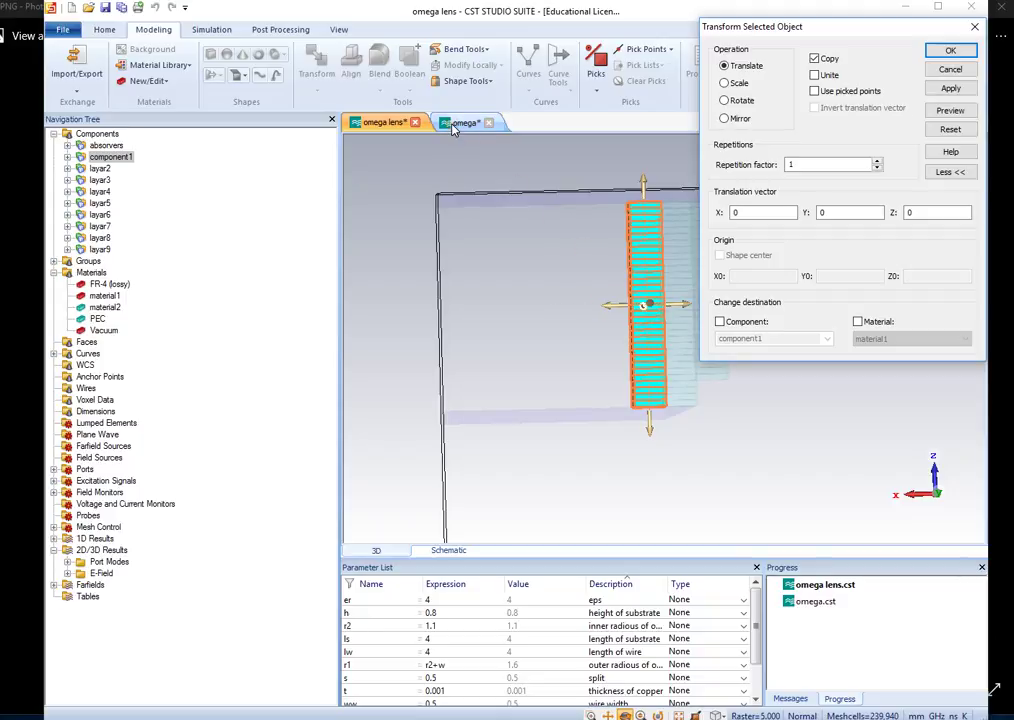
left_click(950, 50)
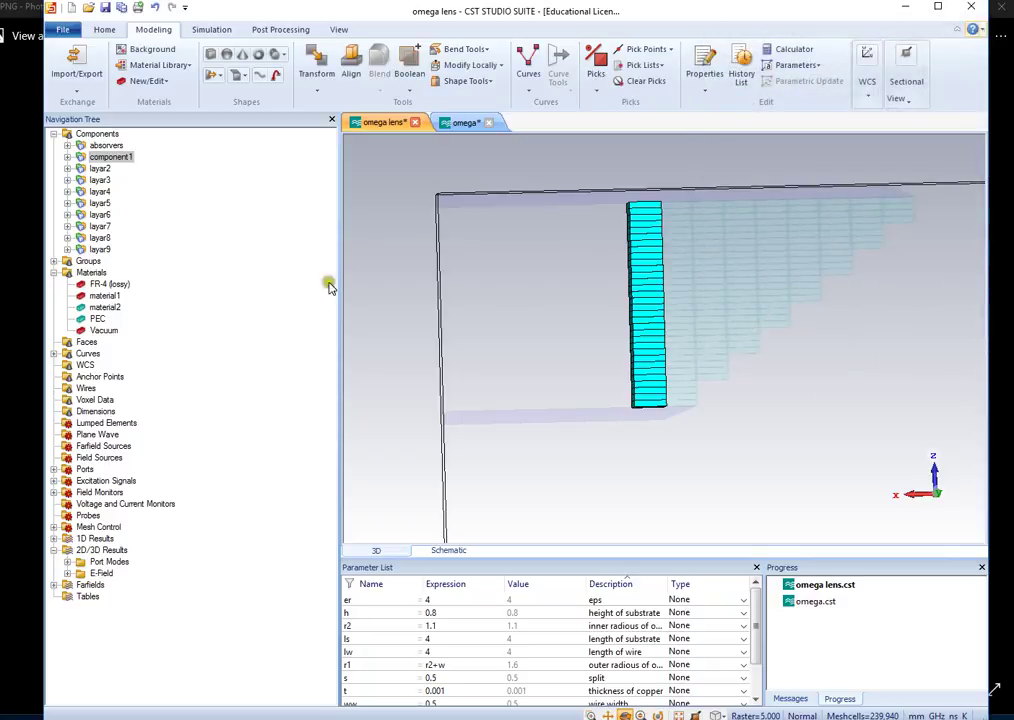
Highlight layers layar3 to layar9 one by one, examine the absorbers, and return to the full lens view
left_click(98, 180)
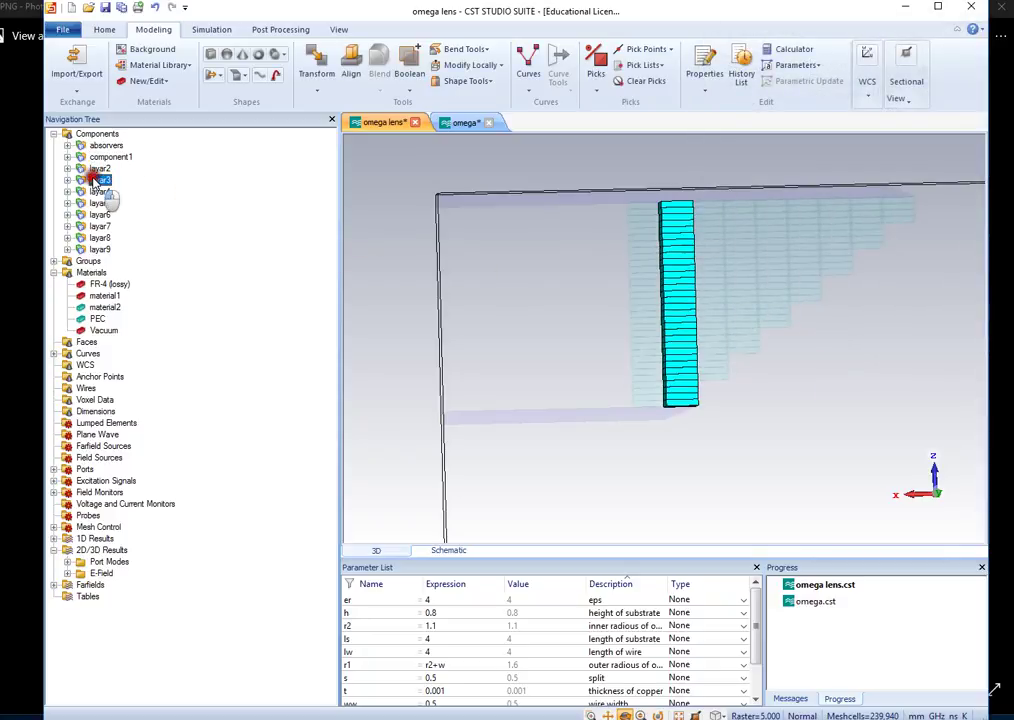
left_click(97, 191)
left_click(97, 203)
left_click(97, 214)
left_click(97, 226)
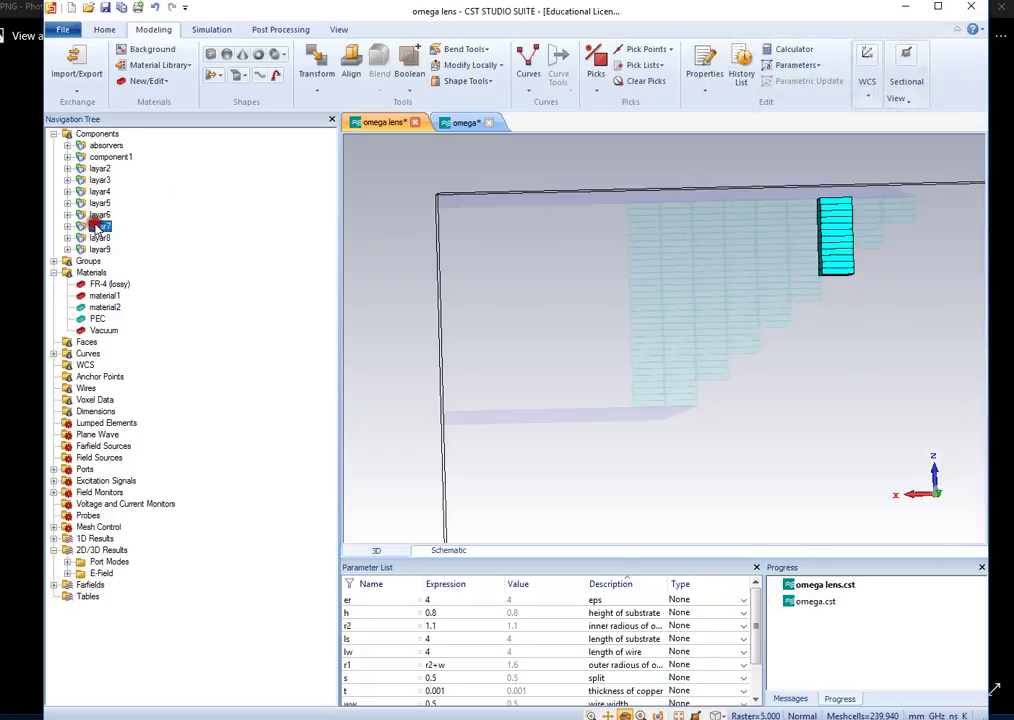
left_click(95, 238)
left_click(92, 250)
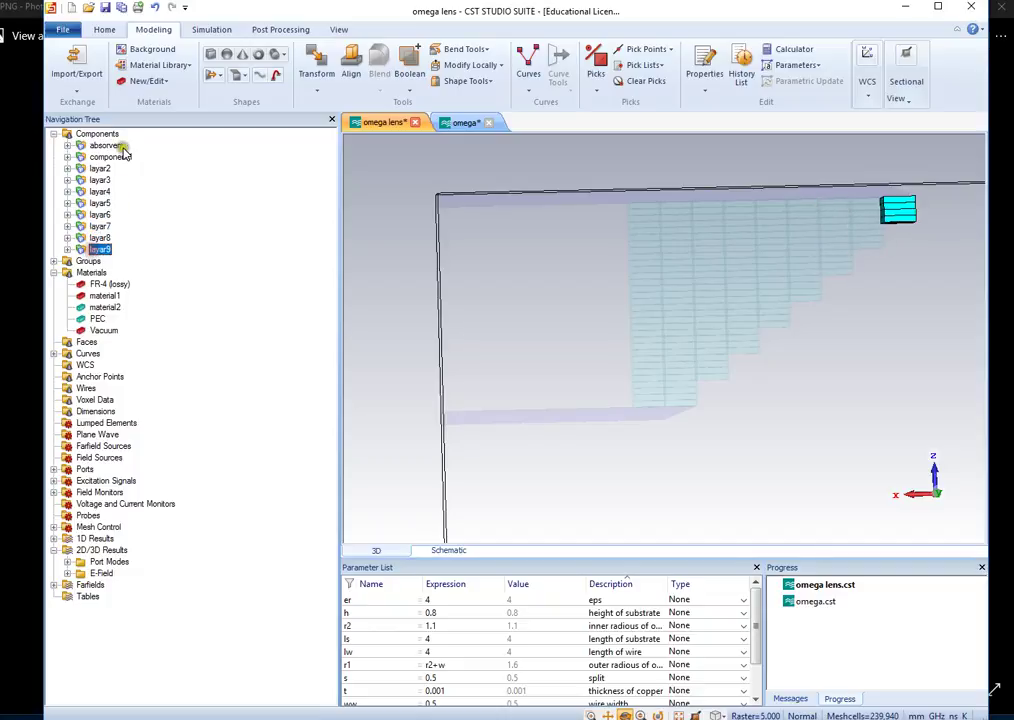
left_click(107, 146)
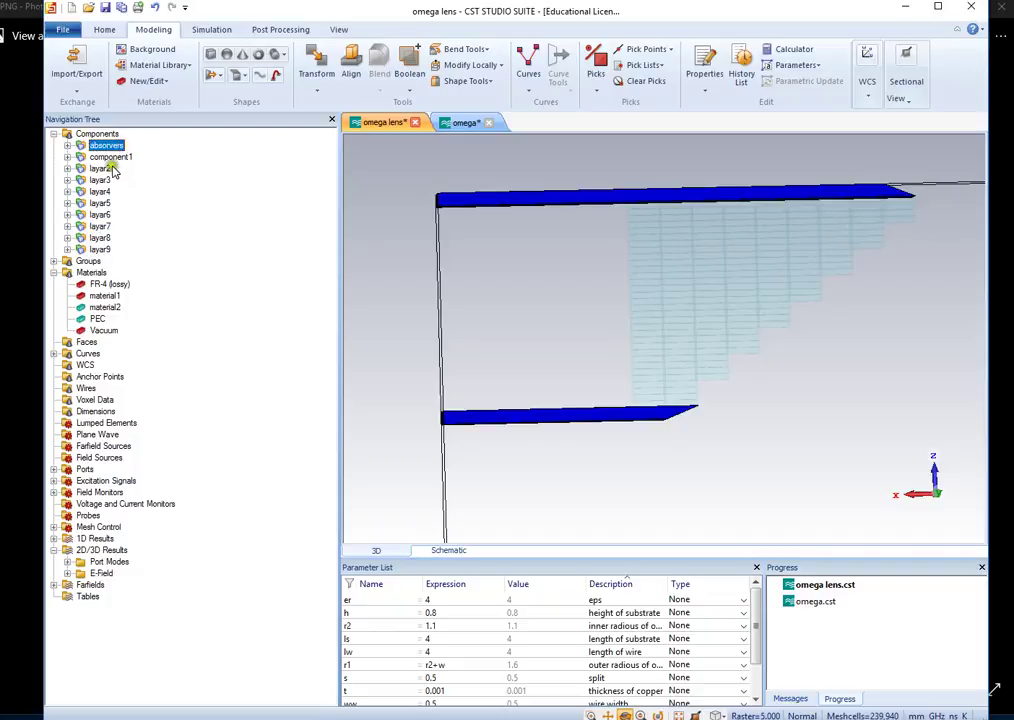
left_click(97, 133)
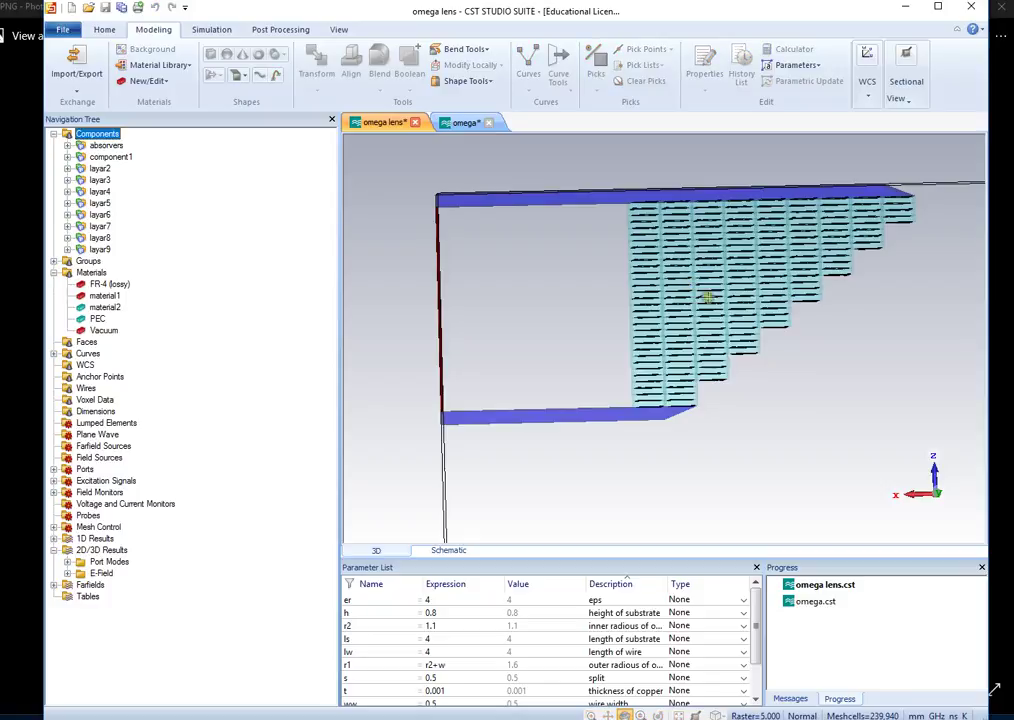
Go through layar3 to layar9 again to examine how the layers form the stepped profile, ending with all components shown
left_click(99, 181)
left_click(99, 191)
left_click(99, 203)
left_click(99, 214)
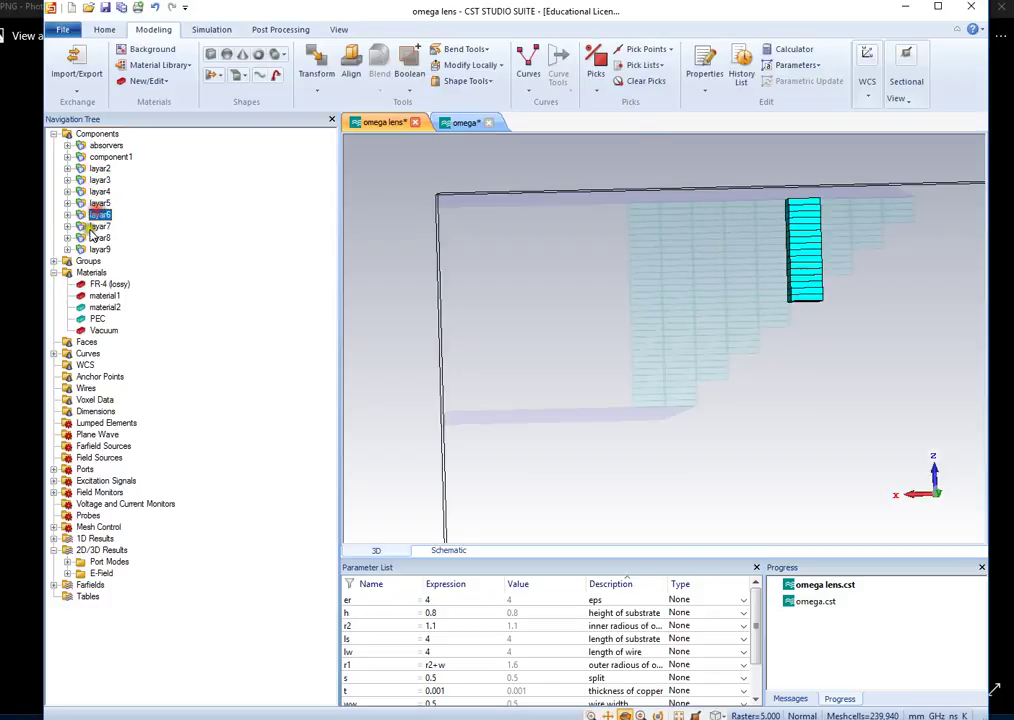
left_click(99, 226)
left_click(82, 259)
left_click(99, 249)
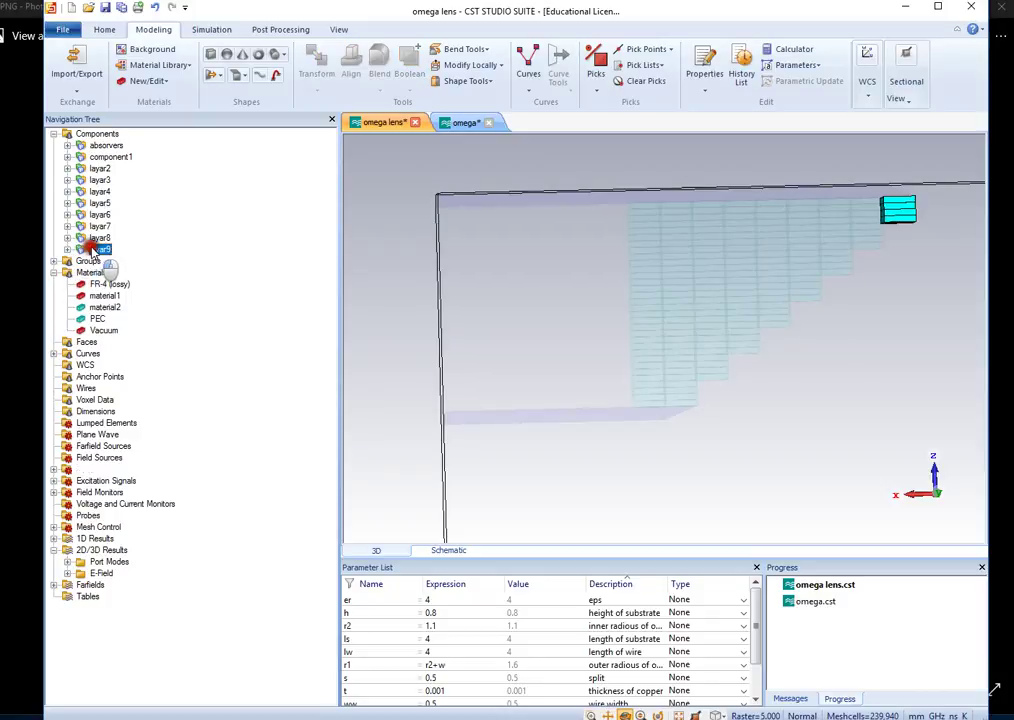
left_click(97, 133)
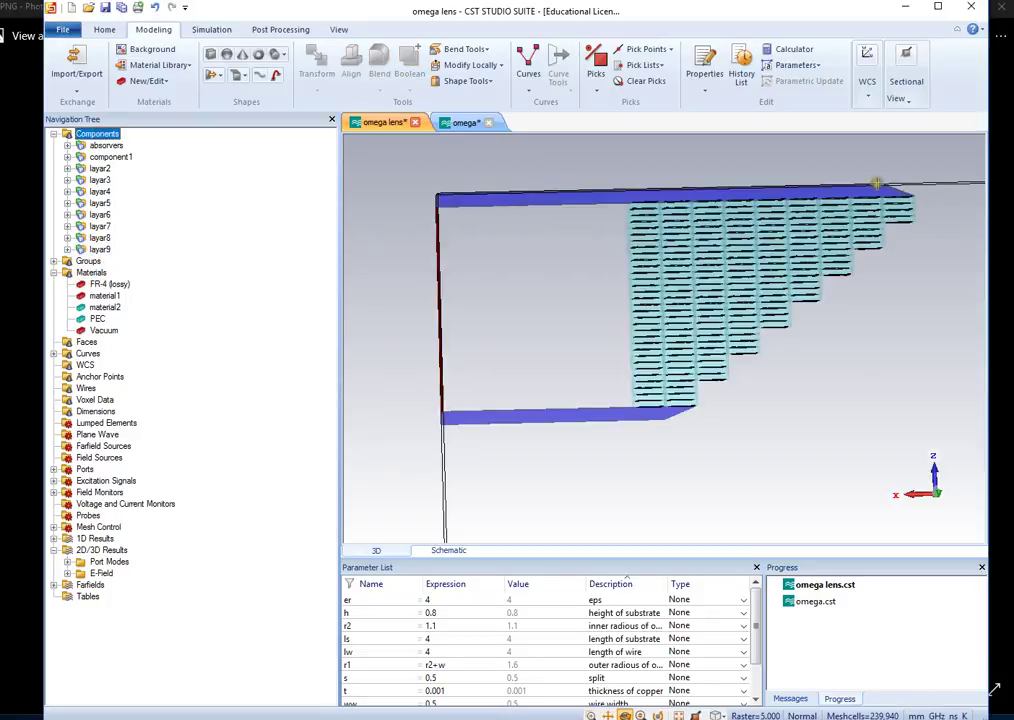
Examine the omega-shaped resonators along the lens's stepped edge close up from an oblique angle
left_click_drag(679, 229, 783, 282)
left_click_drag(739, 252, 686, 231)
scroll(906, 212, "up", 5)
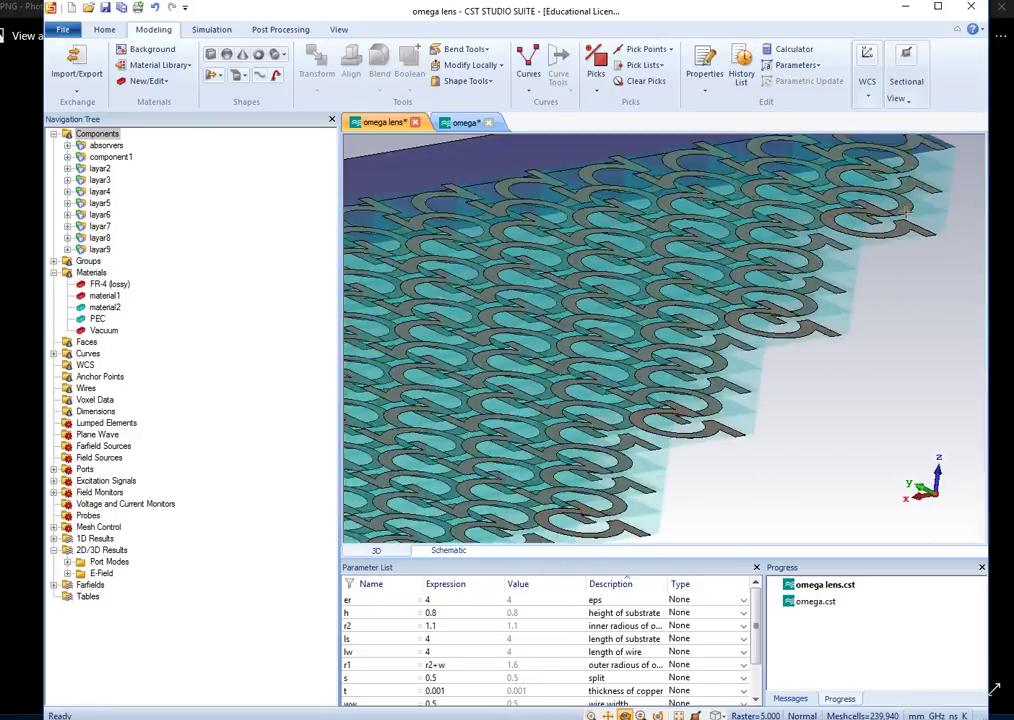
scroll(887, 202, "up", 3)
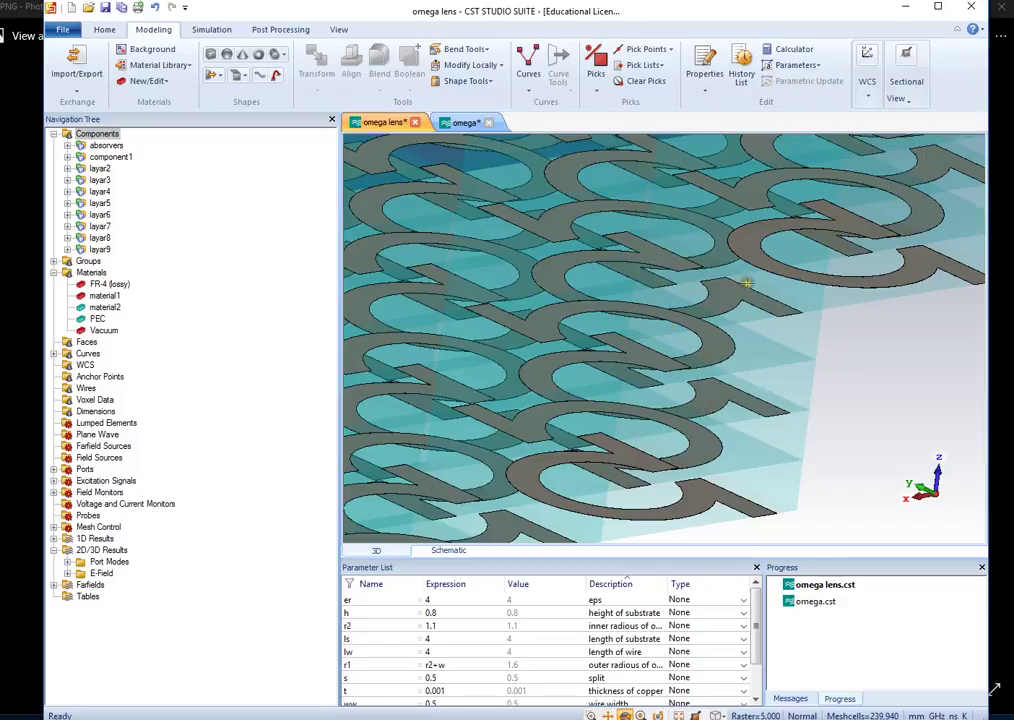
Examine the whole lens with its absorber plates and waveguide port 1 from several angles, ending facing the xz-plane with the bounding box shown
scroll(540, 241, "down", 5)
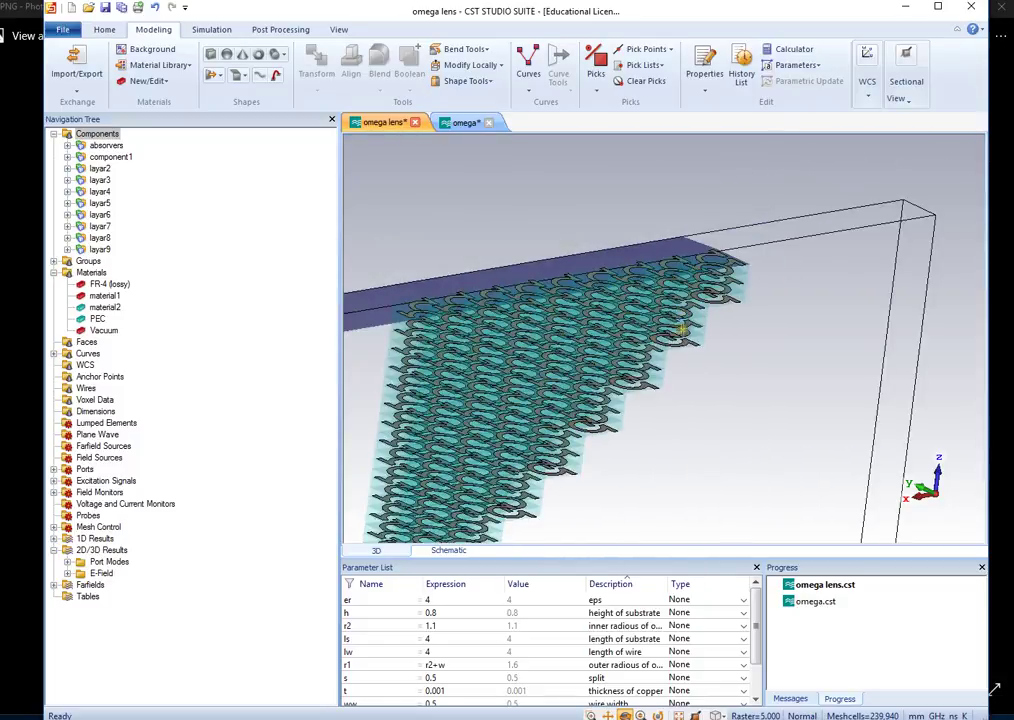
left_click_drag(600, 310, 977, 379)
scroll(532, 193, "up", 5)
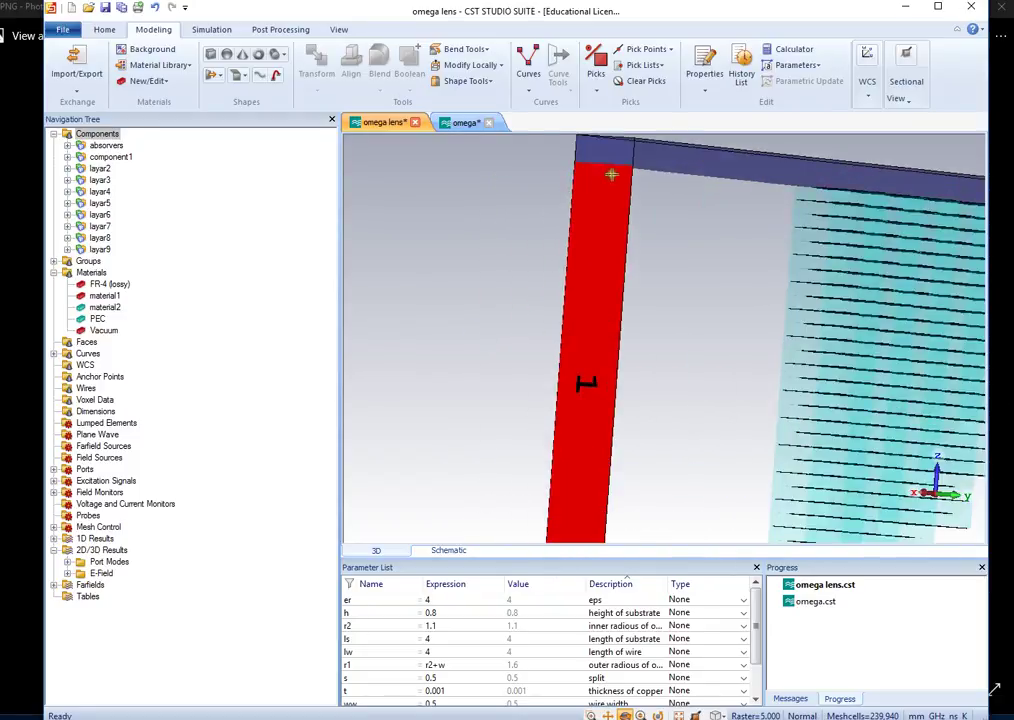
scroll(602, 244, "down", 3)
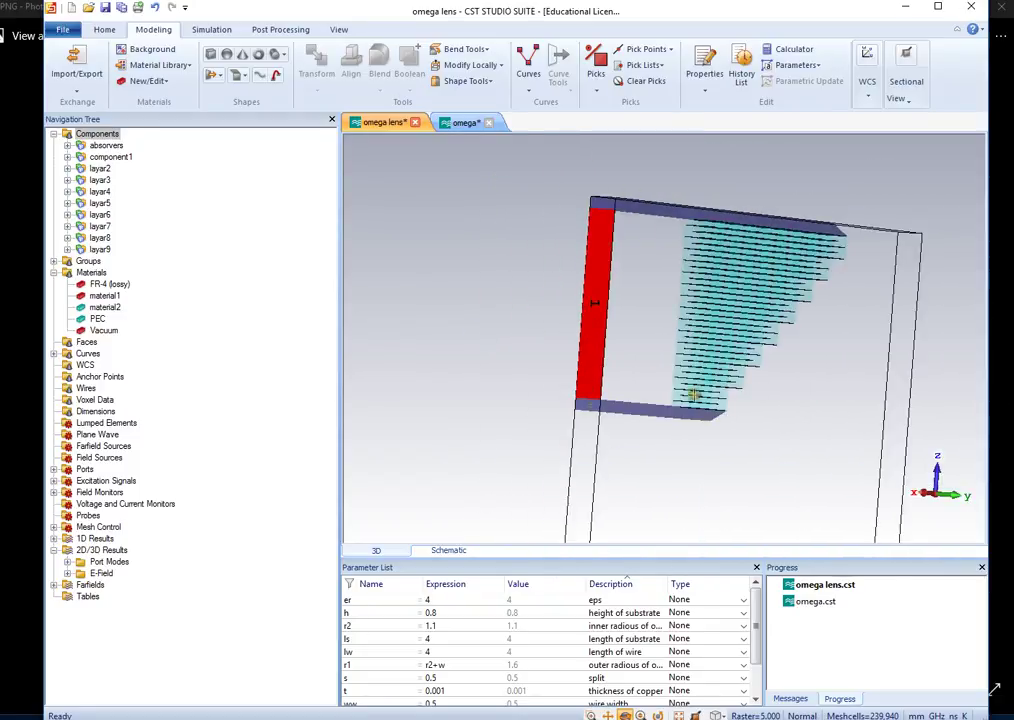
left_click_drag(752, 380, 612, 371)
key("space")
left_click_drag(753, 349, 708, 378)
Review the lens project's frequency range settings and accept them as they are
left_click(213, 29)
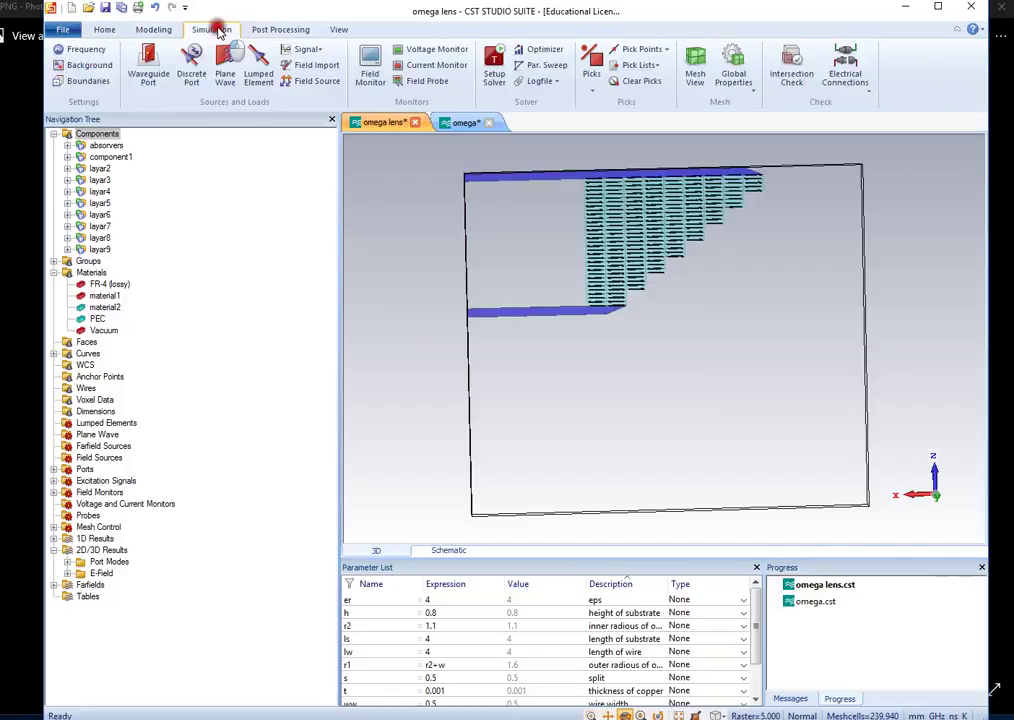
left_click(82, 49)
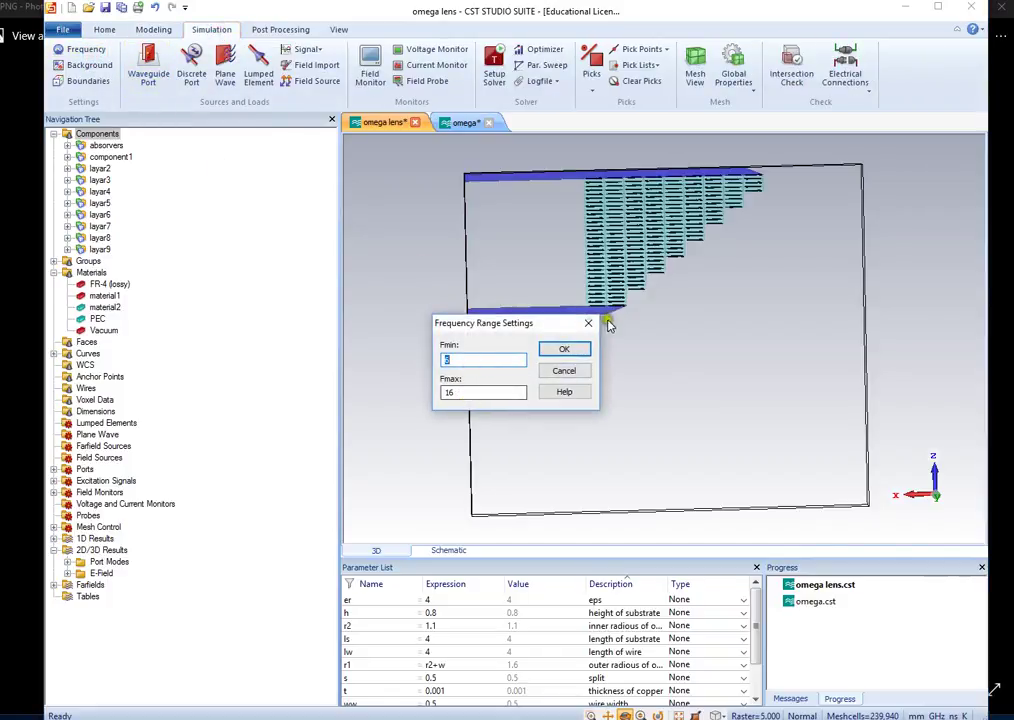
left_click(564, 349)
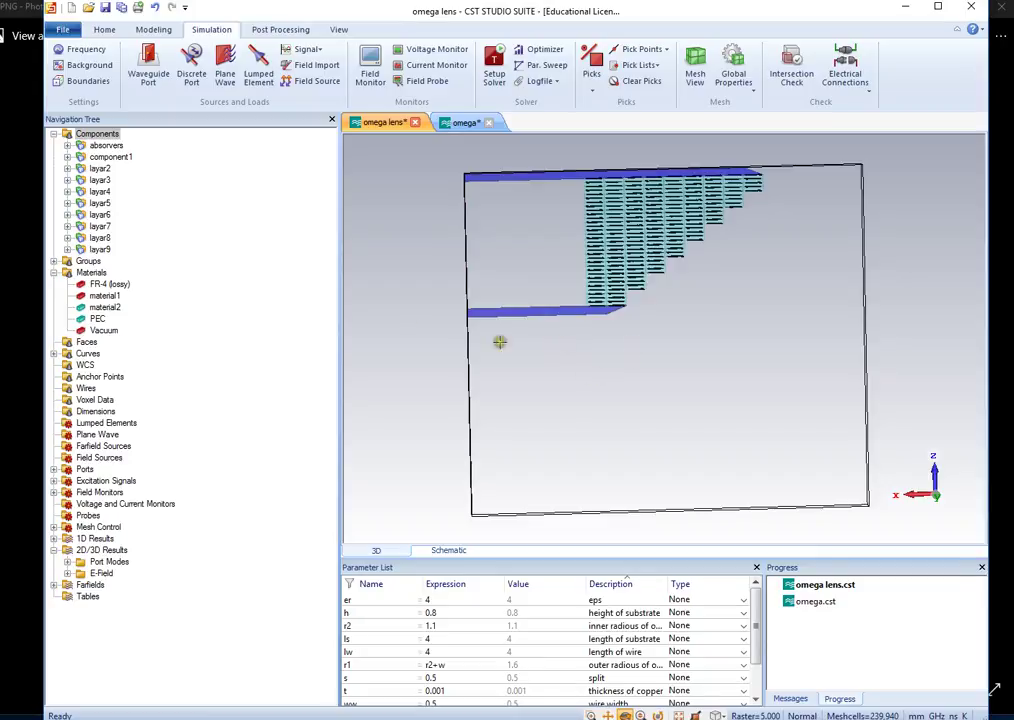
Switch to the omega unit cell project for comparison and return to the omega lens model
left_click(462, 124)
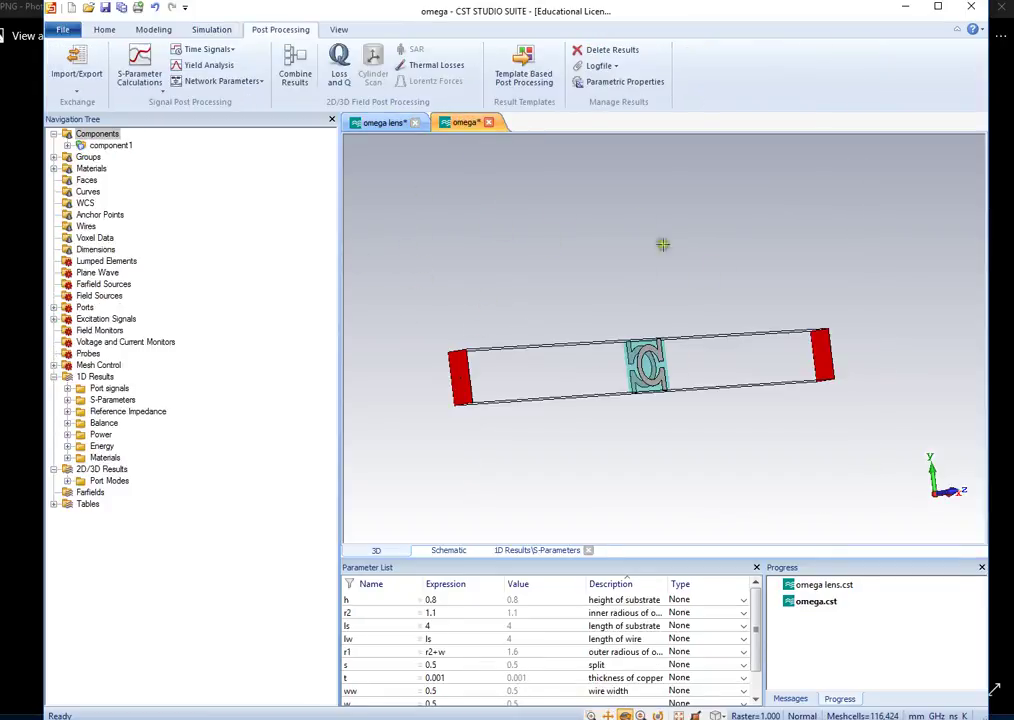
left_click(381, 122)
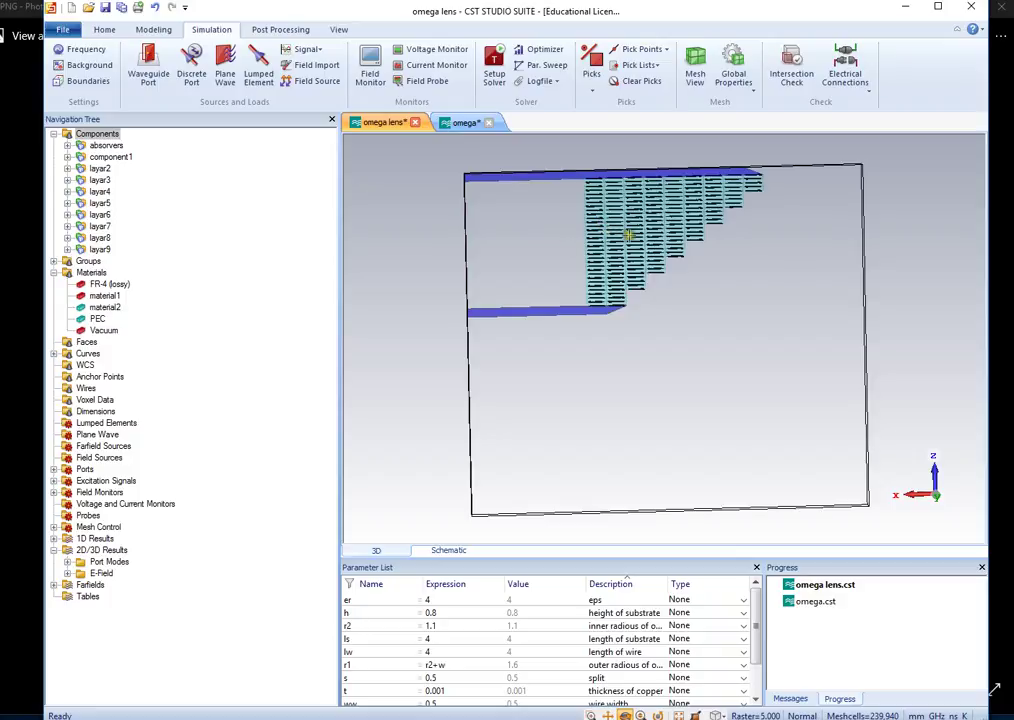
mouse_move(629, 235)
left_mouse_down()
mouse_move(654, 254)
mouse_move(632, 243)
left_mouse_up()
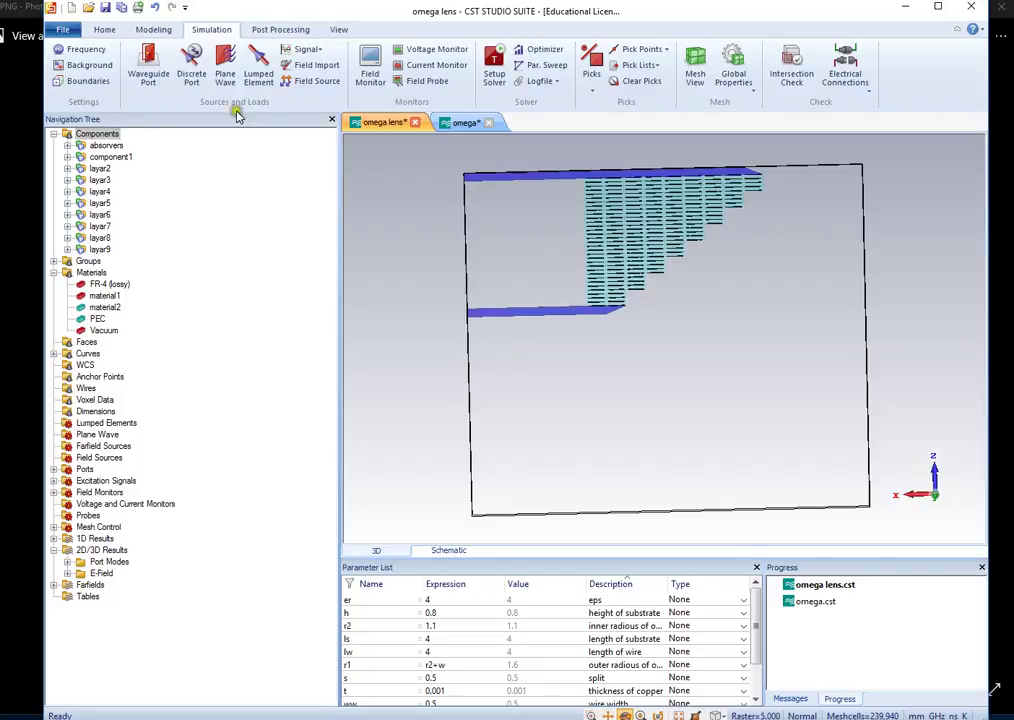
Review the lens's background properties and surrounding-space distances beside the model, leaving them as they are
left_click(88, 65)
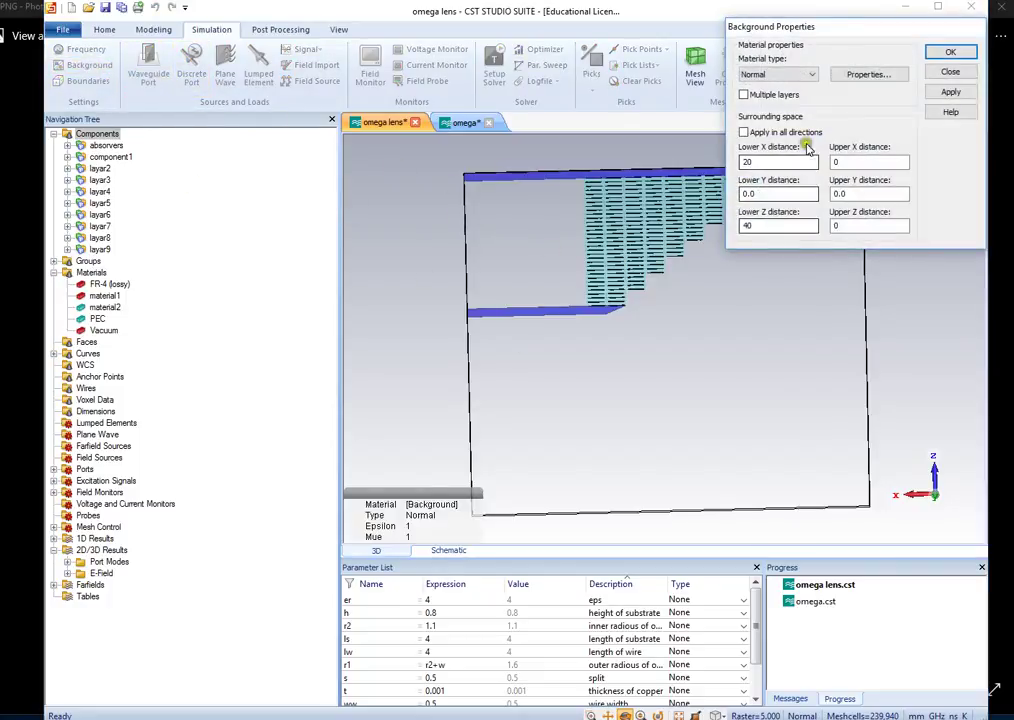
left_click_drag(838, 25, 257, 84)
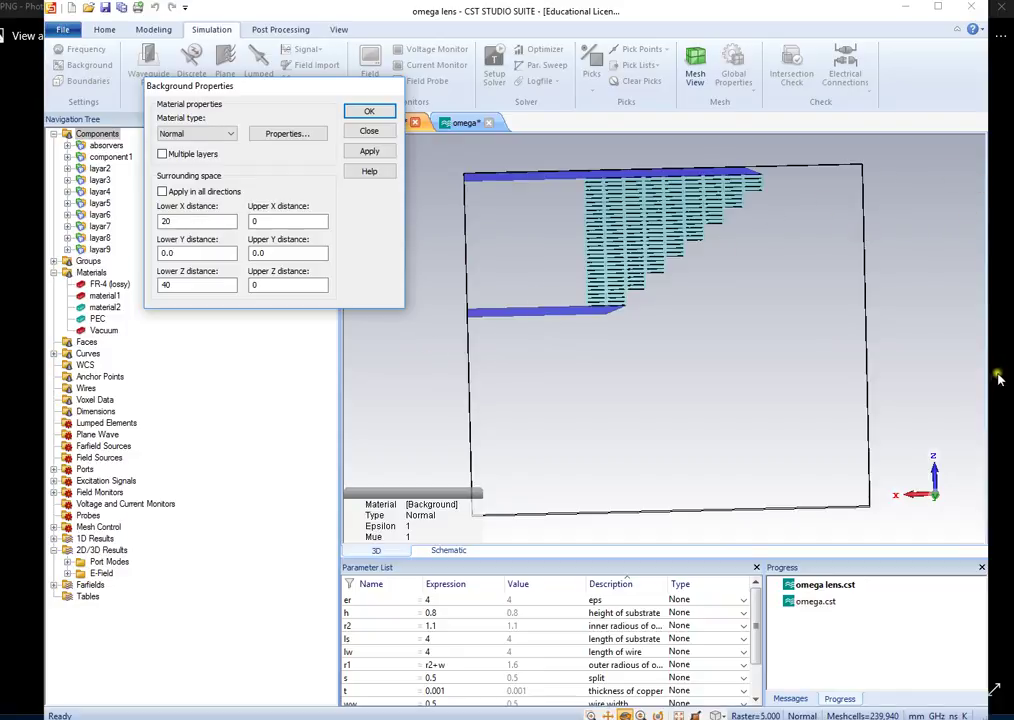
left_click(383, 131)
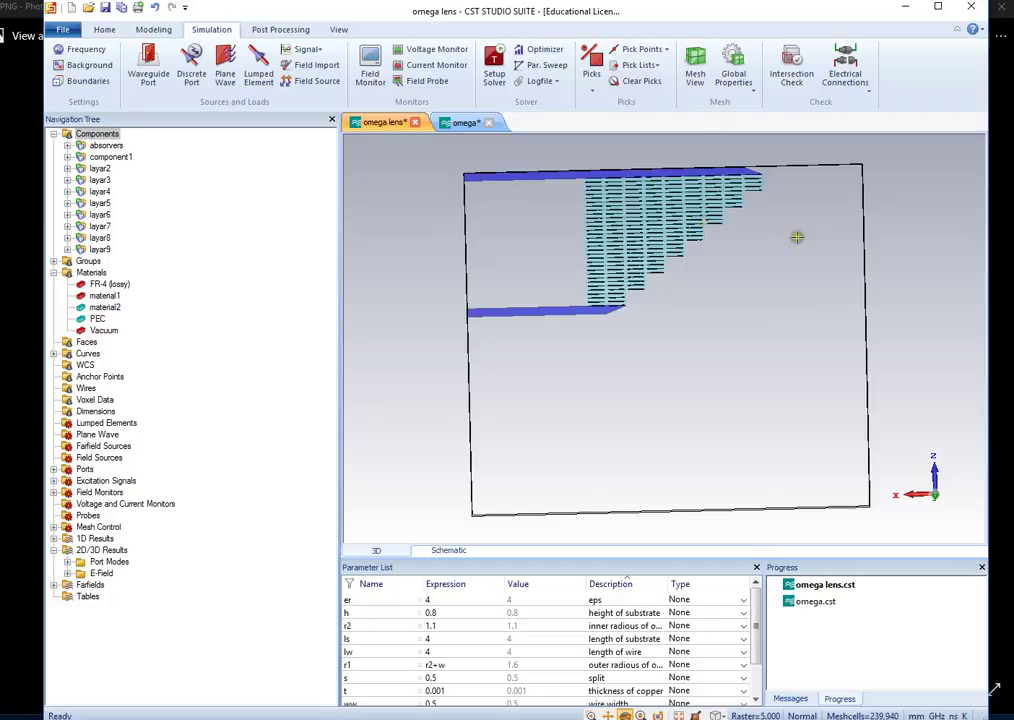
Review the hexahedral mesh properties and the time domain solver parameters, closing both without changes
left_click(735, 84)
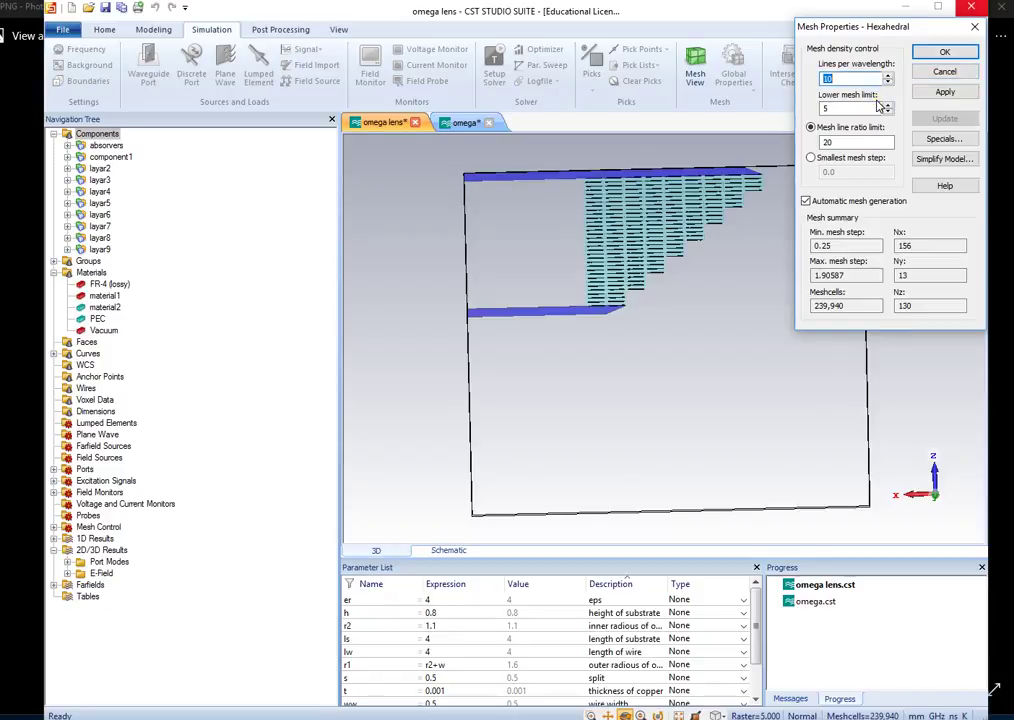
left_click(974, 29)
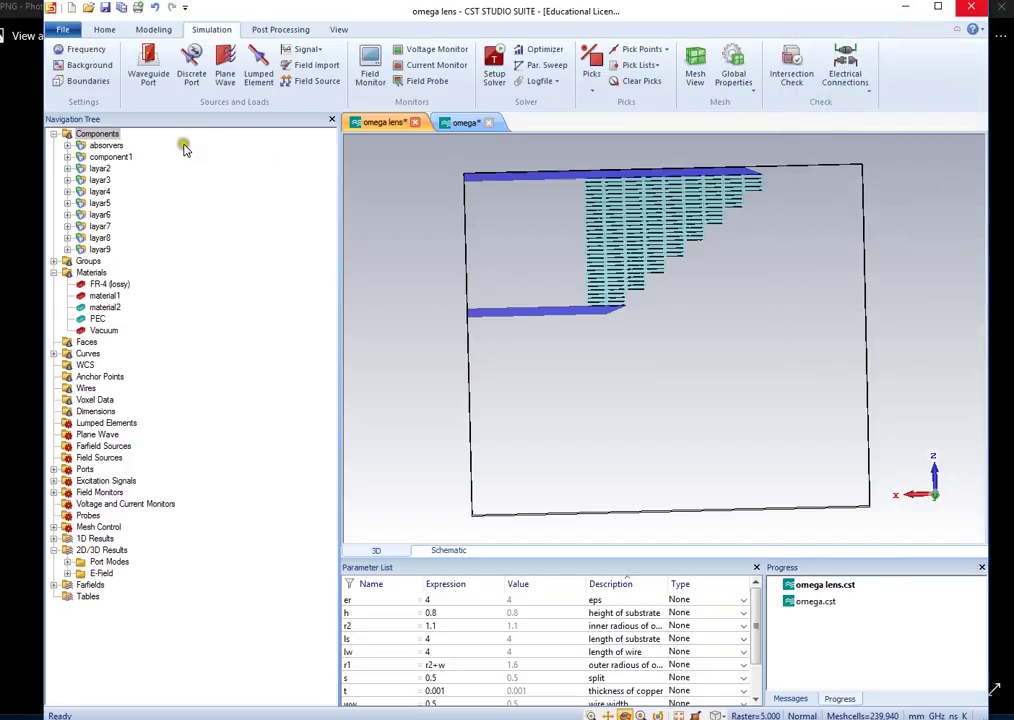
left_click(494, 70)
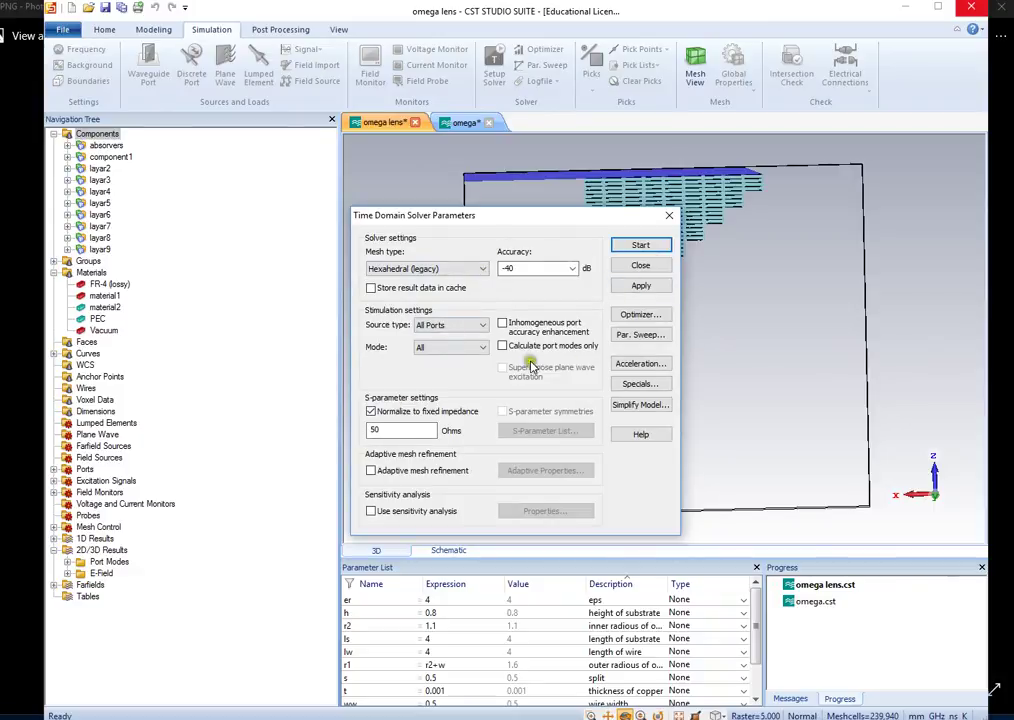
left_click(668, 217)
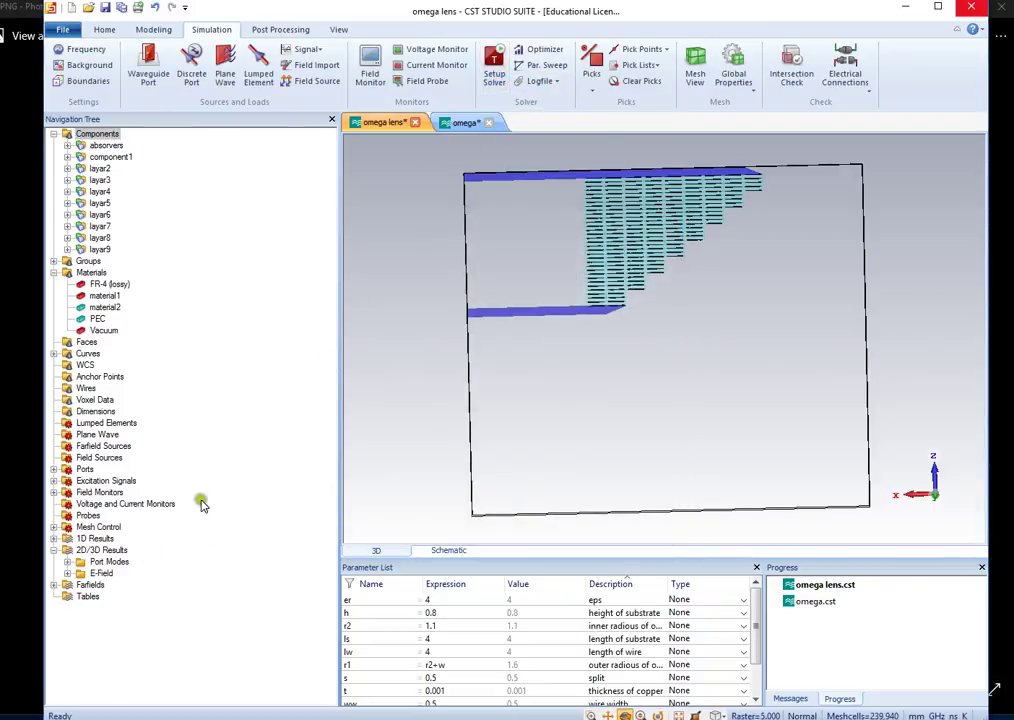
List the lens's E-field results by frequency, and inspect the omega unit cell between its ports from different angles
left_click(67, 573)
scroll(80, 560, "down", 2)
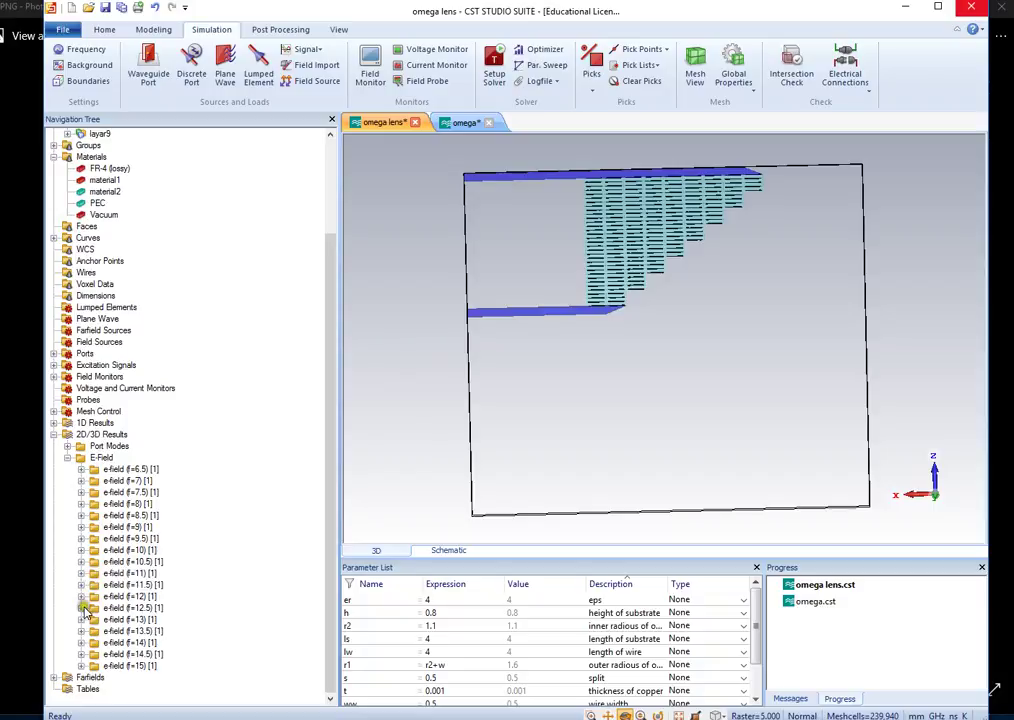
left_click(465, 123)
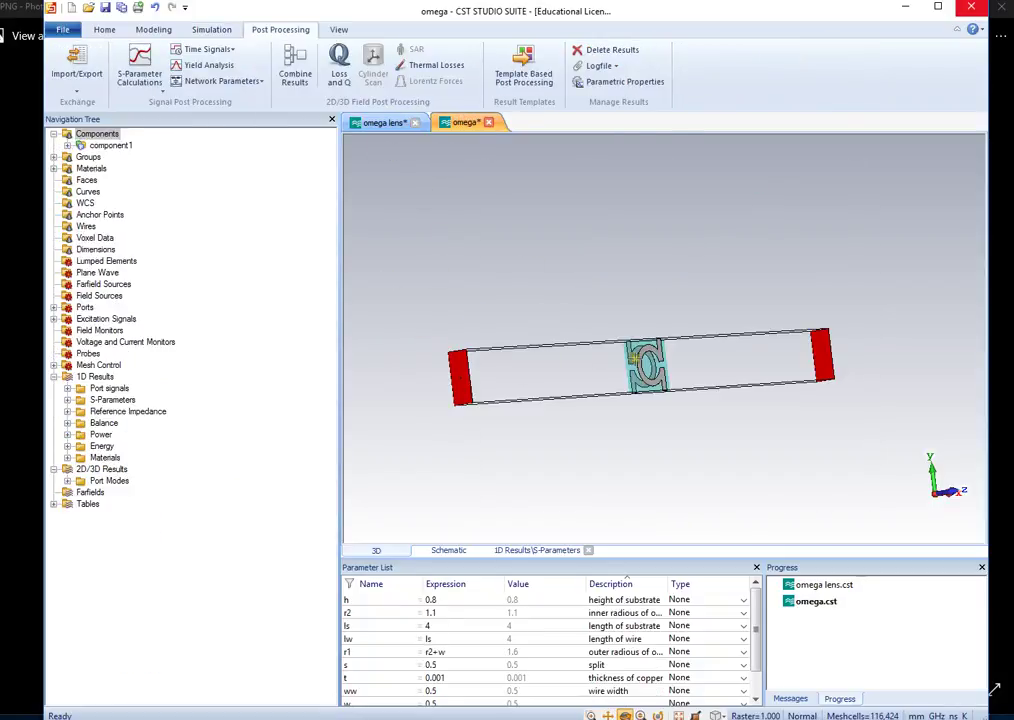
left_click_drag(635, 358, 518, 371)
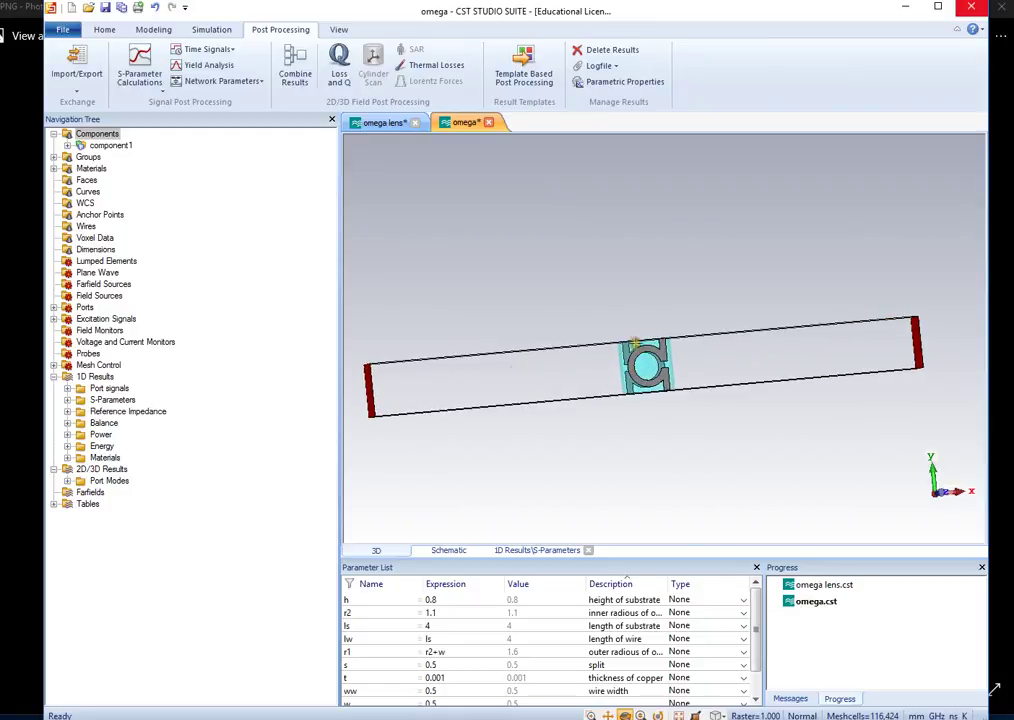
mouse_move(634, 344)
left_mouse_down()
mouse_move(704, 355)
mouse_move(658, 360)
mouse_move(632, 398)
left_mouse_up()
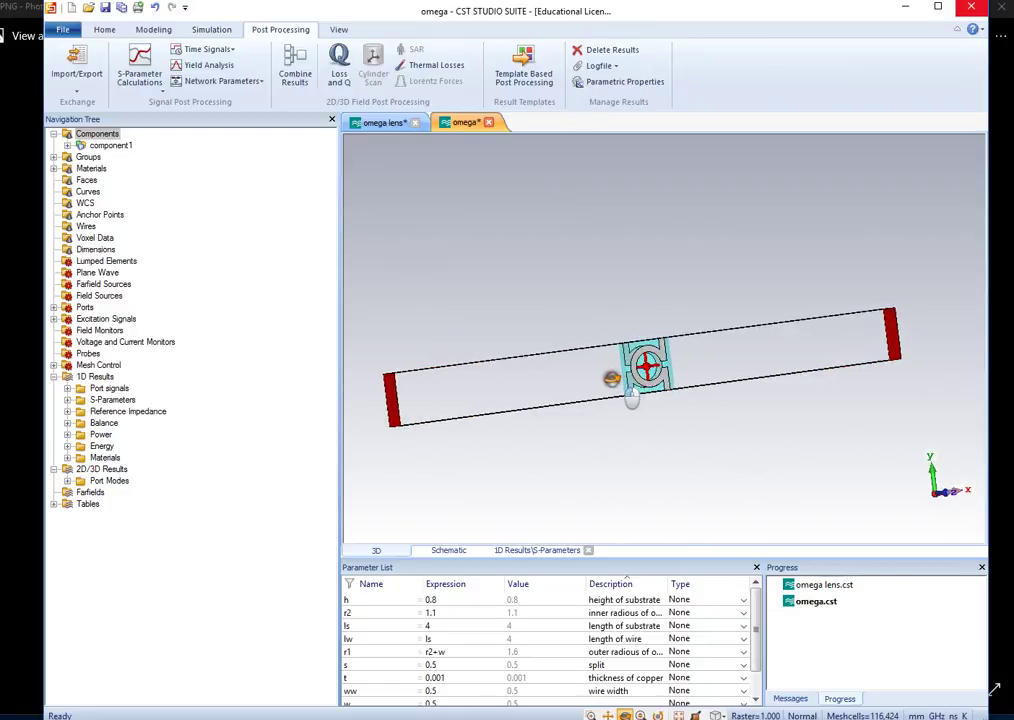
Return to the omega lens project and display the absolute E-field result at f=9
left_click(381, 122)
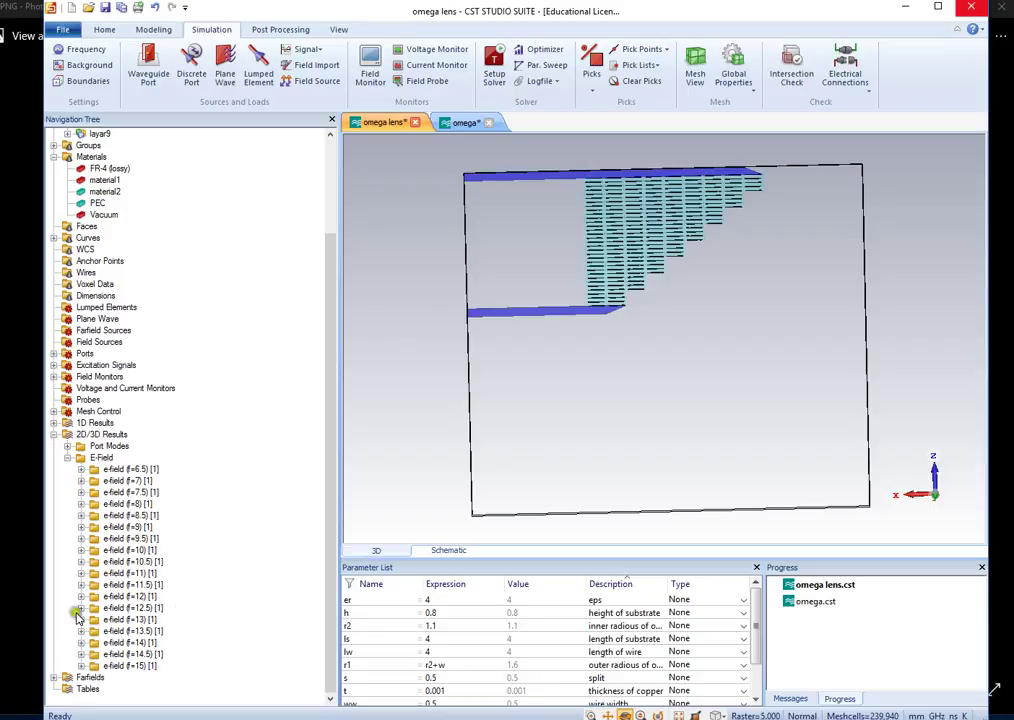
left_click(81, 527)
left_click(117, 572)
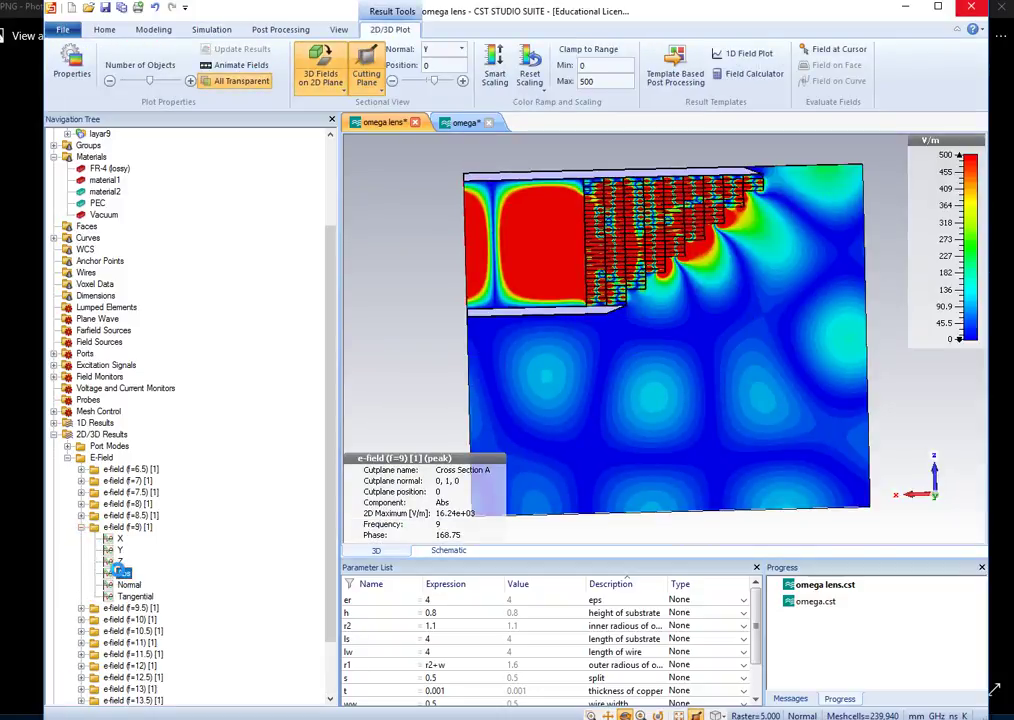
scroll(117, 570, "down", 1)
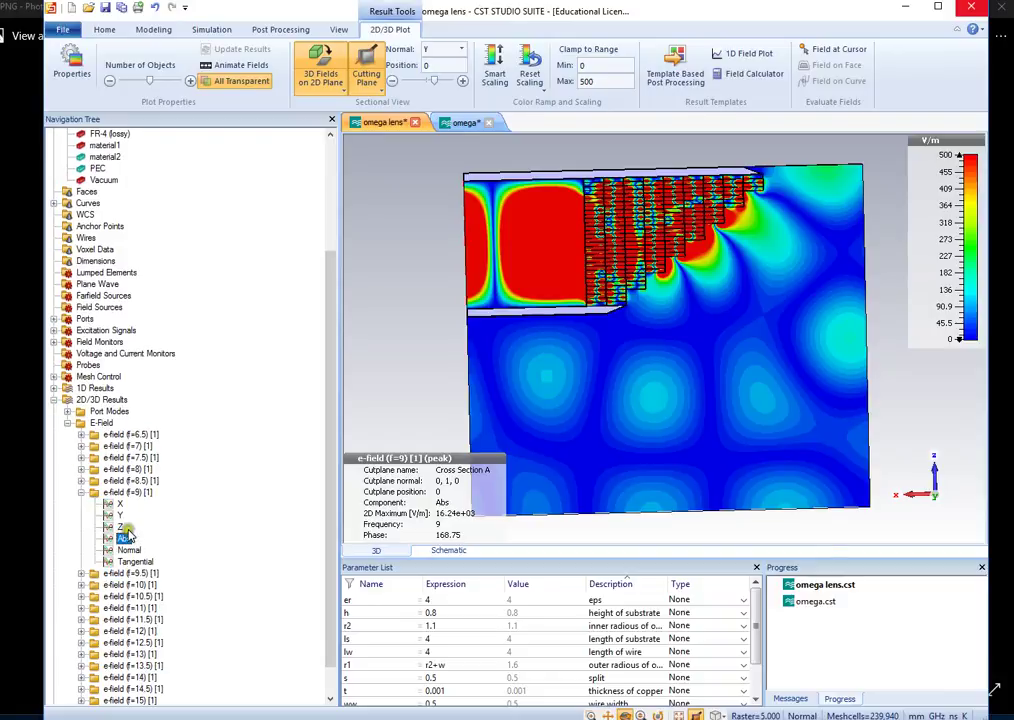
Expand the E-field result folders for f=8.5 down to f=6.5 to list their field components
left_click(81, 481)
left_click(81, 469)
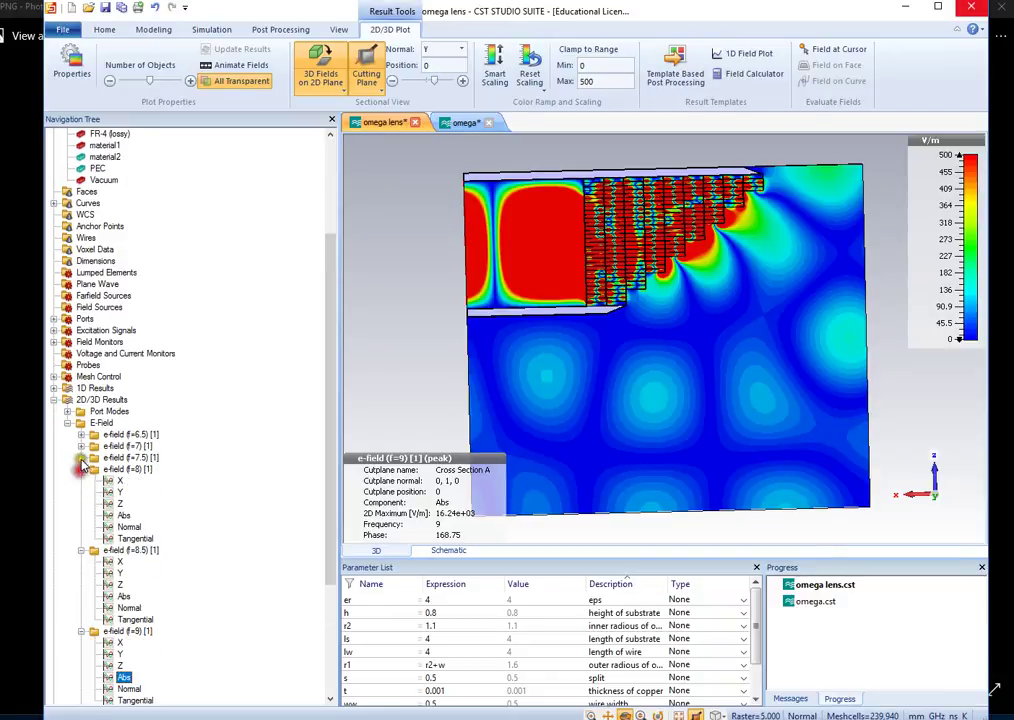
left_click(81, 457)
left_click(81, 446)
left_click(81, 434)
scroll(83, 445, "down", 4)
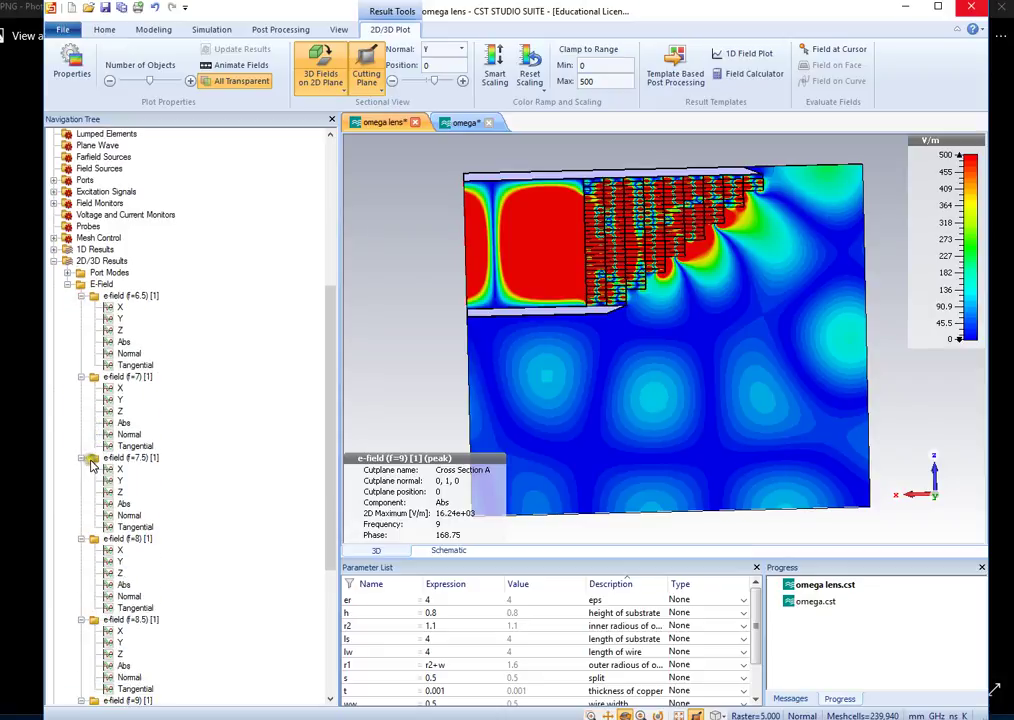
scroll(143, 549, "down", 4)
scroll(143, 549, "down", 3)
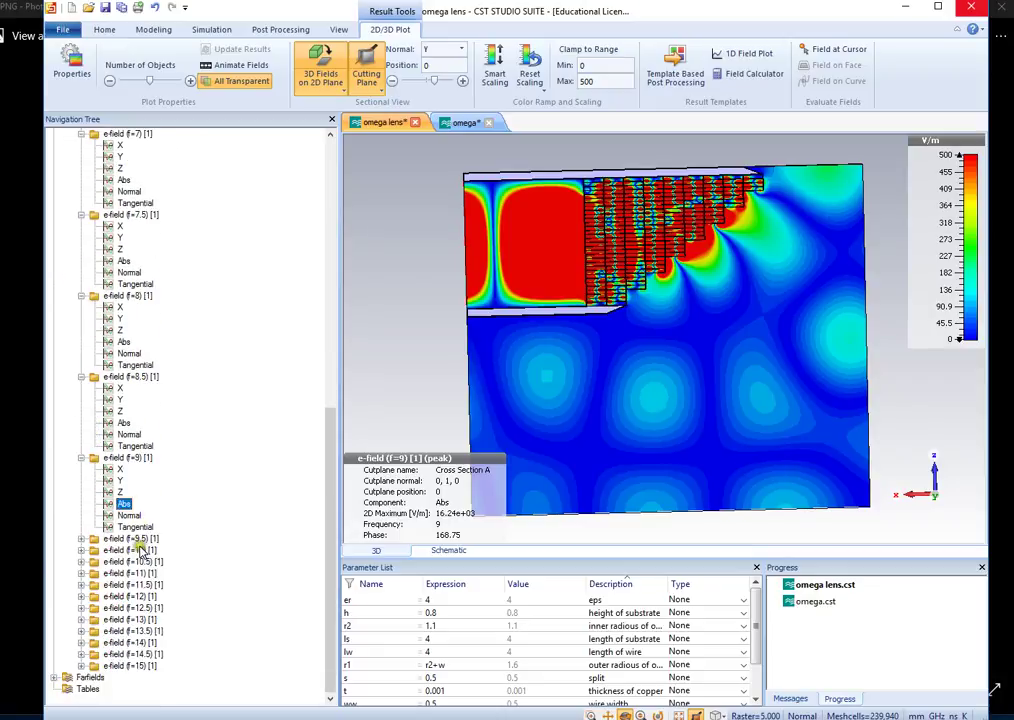
Expand the E-field result folders from f=9.5 to f=14.5 and return to the lower-frequency results
left_click(81, 539)
scroll(86, 600, "down", 2)
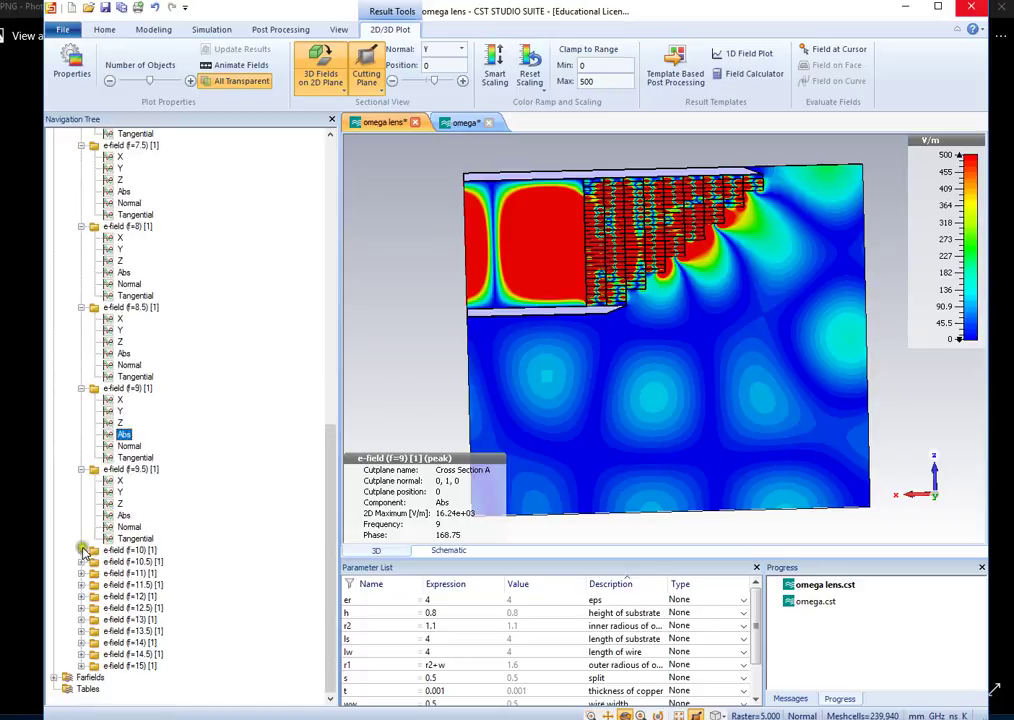
left_click(81, 551)
left_click(82, 626)
scroll(88, 604, "down", 4)
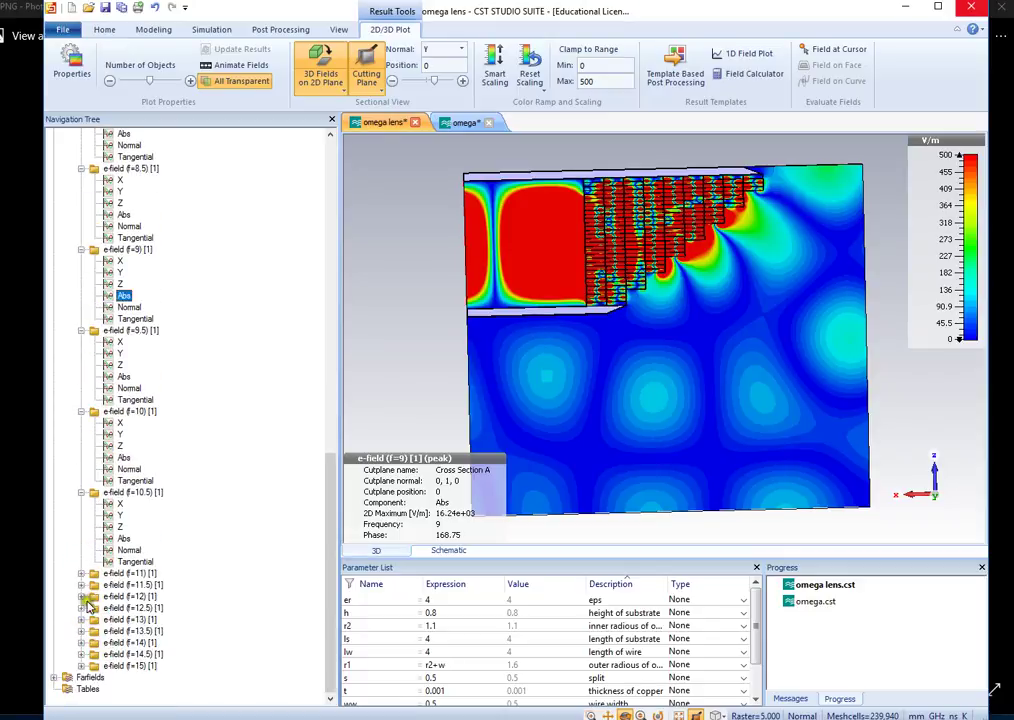
left_click(82, 573)
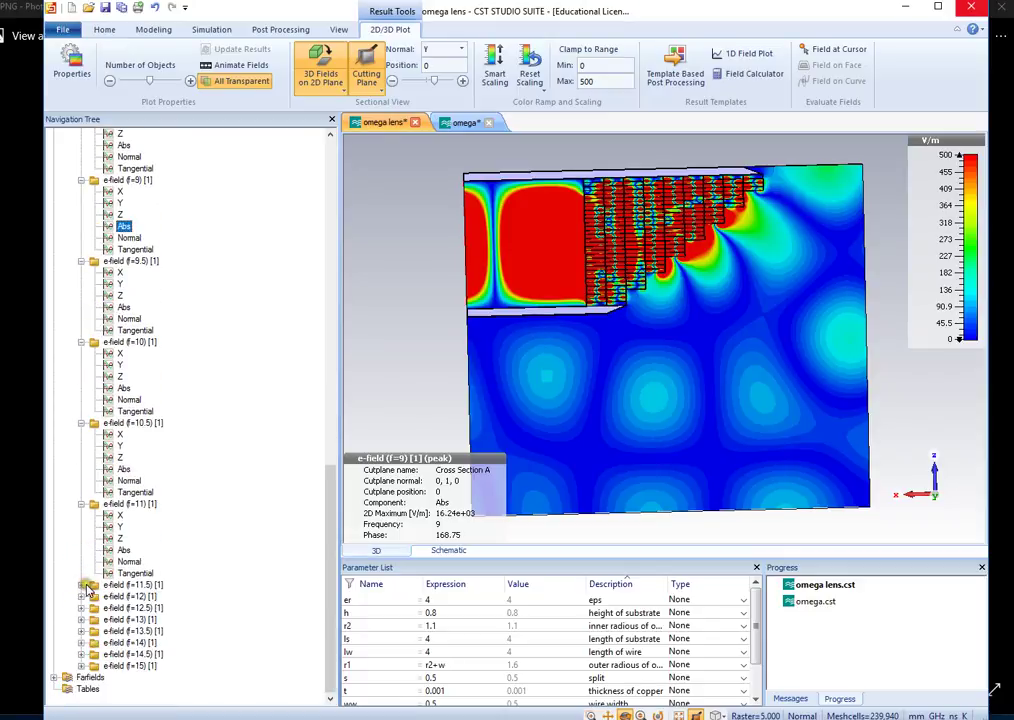
left_click(82, 585)
scroll(86, 595, "down", 2)
left_click(83, 600)
scroll(84, 605, "down", 2)
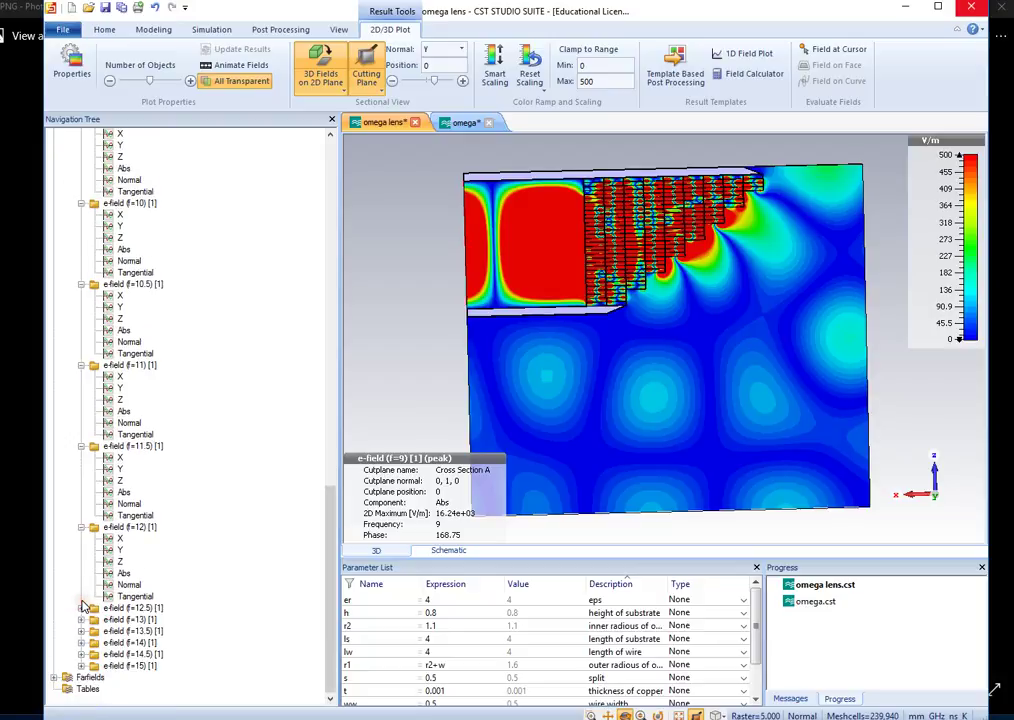
left_click(82, 608)
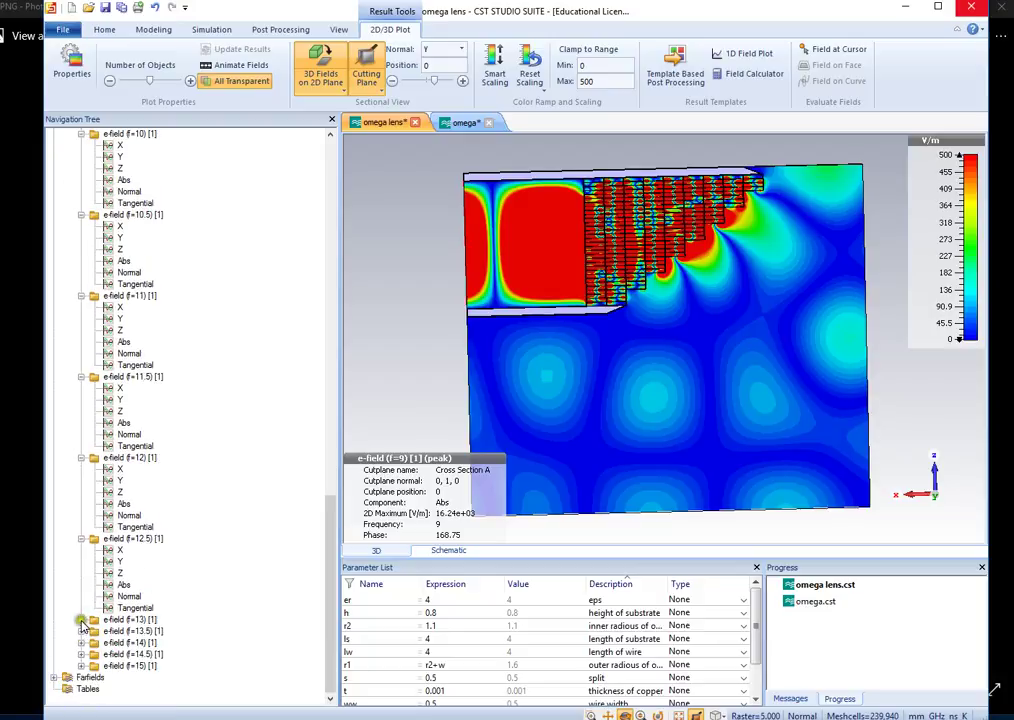
left_click(82, 620)
left_click(83, 631)
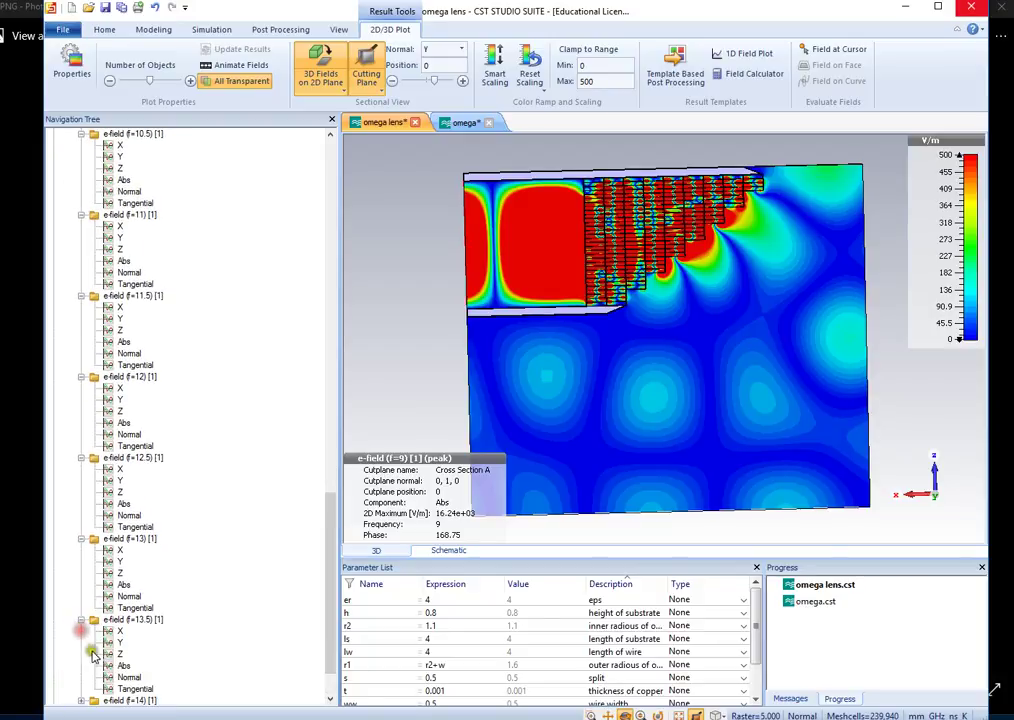
left_click(83, 643)
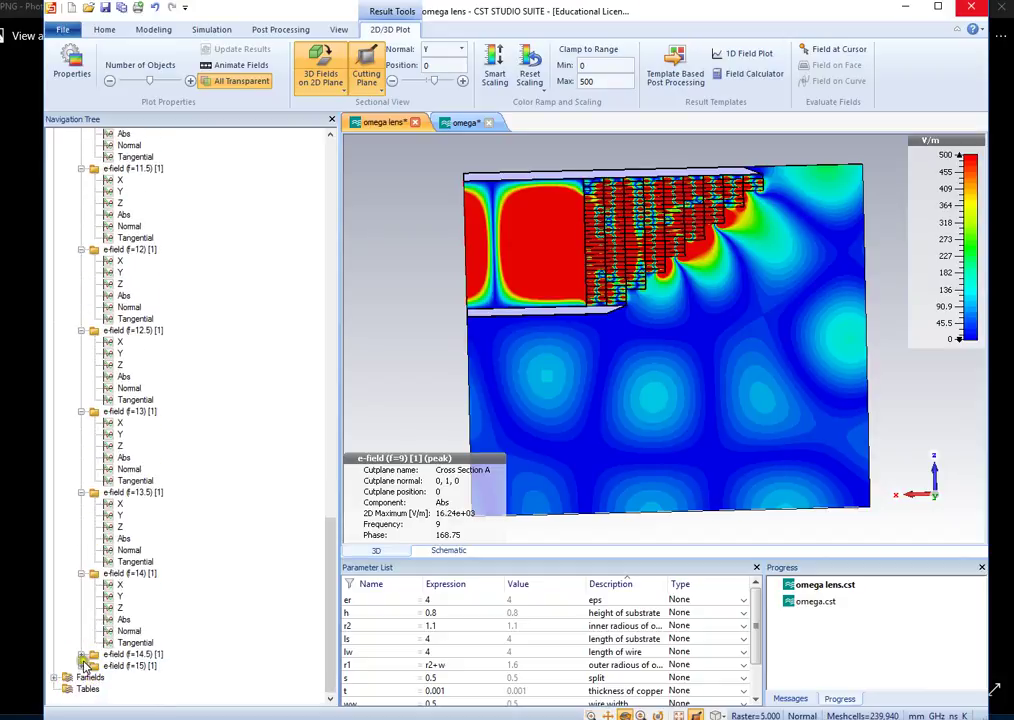
left_click(82, 655)
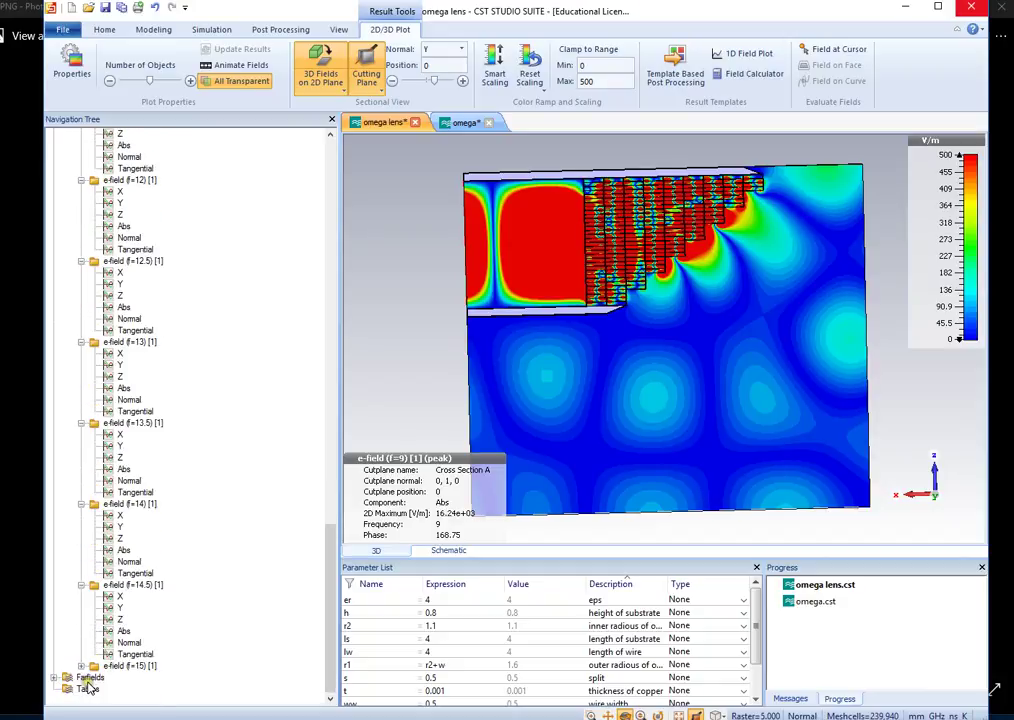
scroll(117, 626, "up", 20)
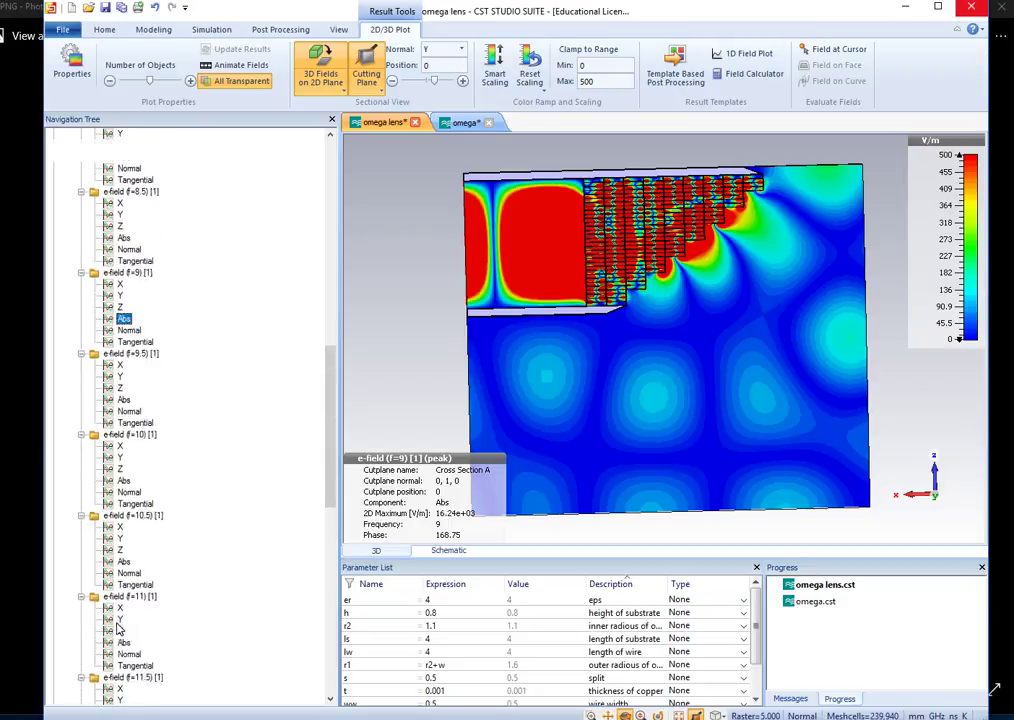
Display the lens's absolute E-field result at f=6.5 and animate the fields
scroll(117, 626, "up", 3)
scroll(117, 626, "down", 5)
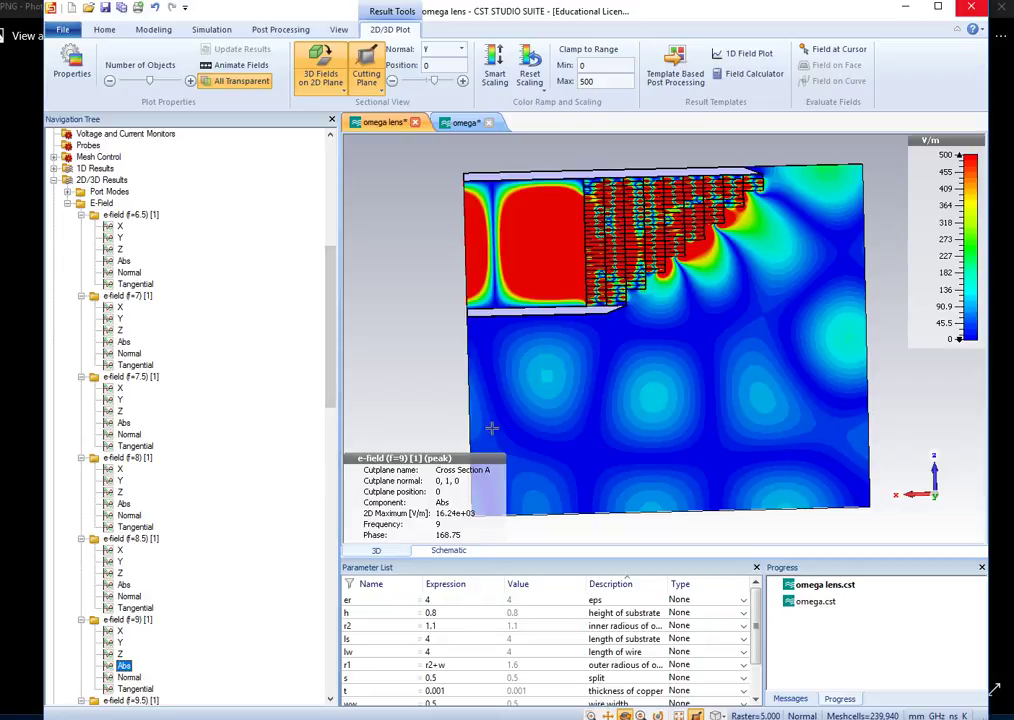
left_click(123, 261)
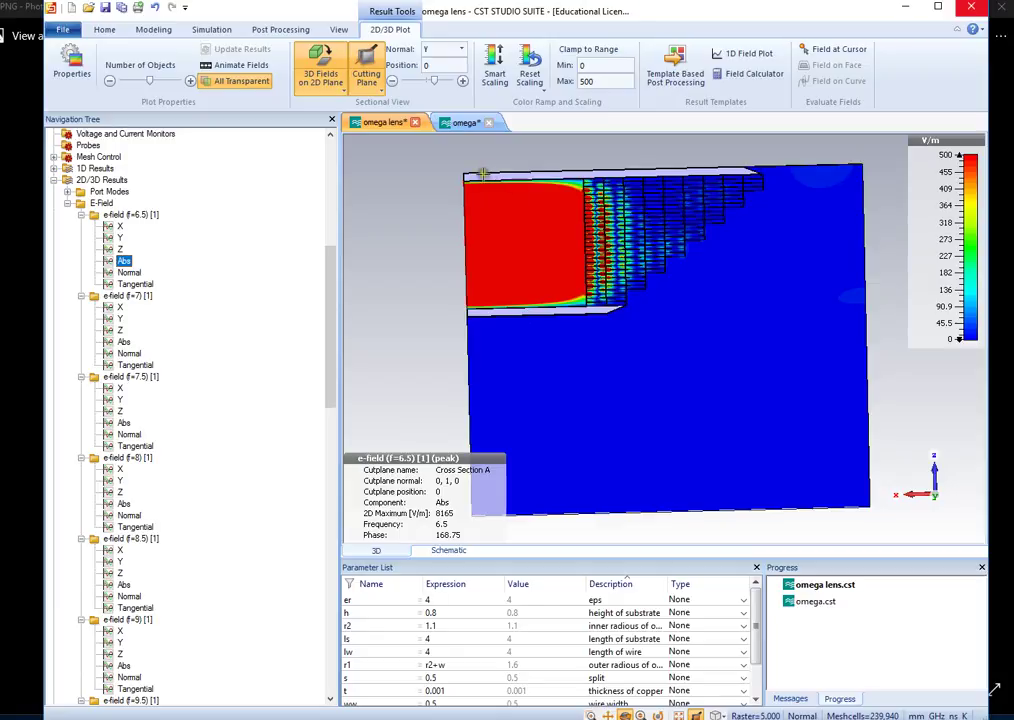
left_click(241, 64)
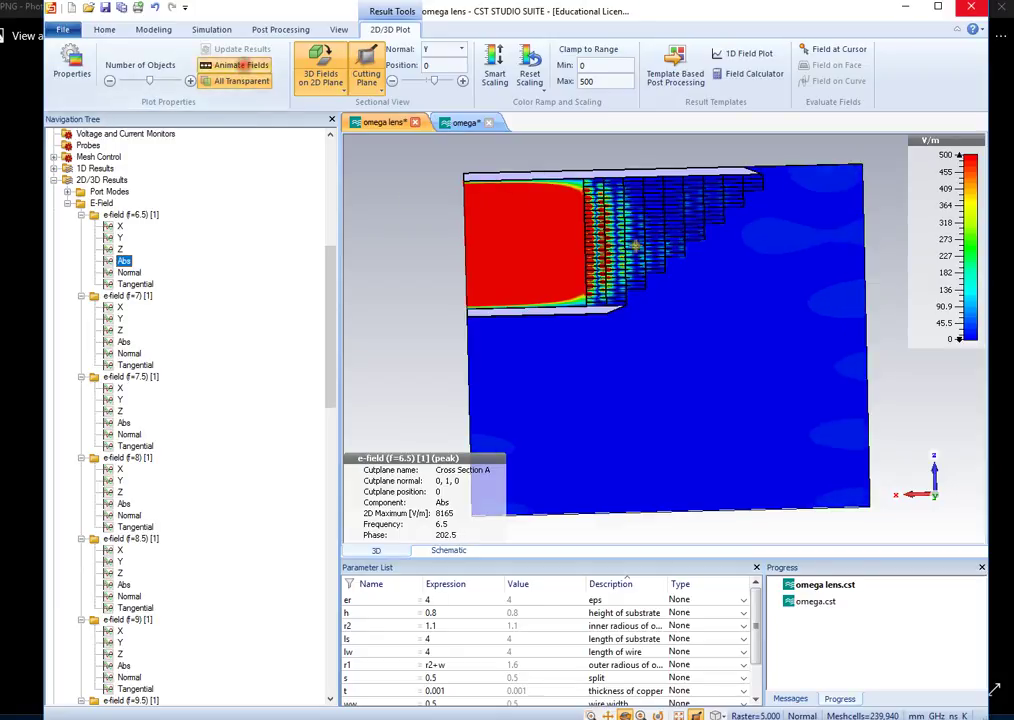
Examine the animated absolute E-field results at f=7, f=7.5 and f=8 in turn
left_click(123, 342)
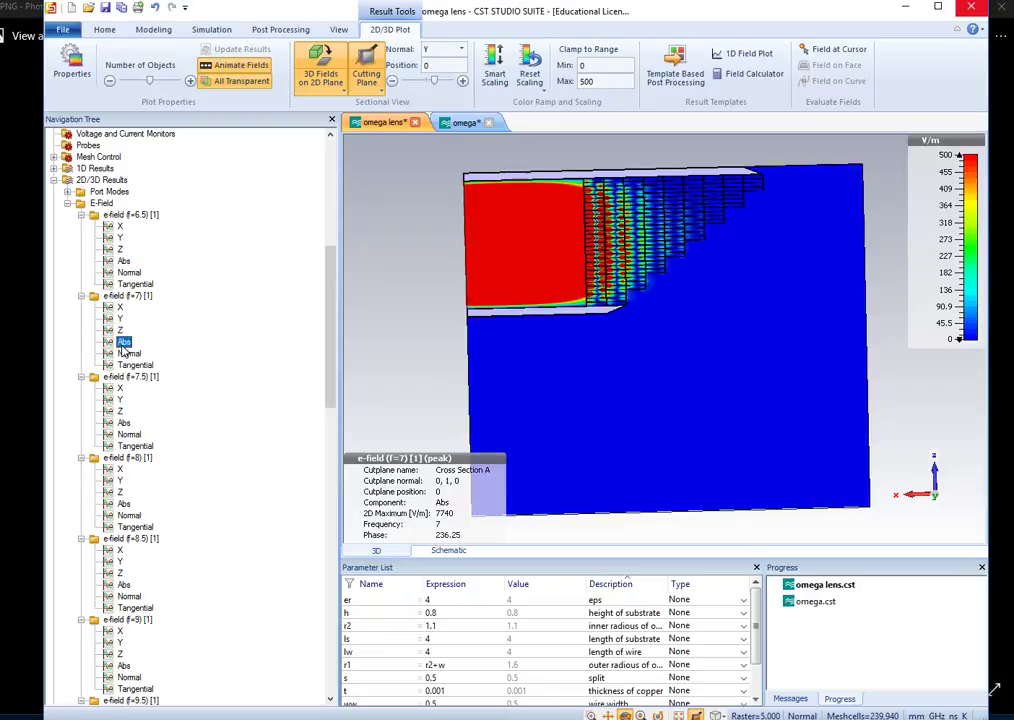
scroll(123, 345, "down", 5)
scroll(123, 347, "down", 1)
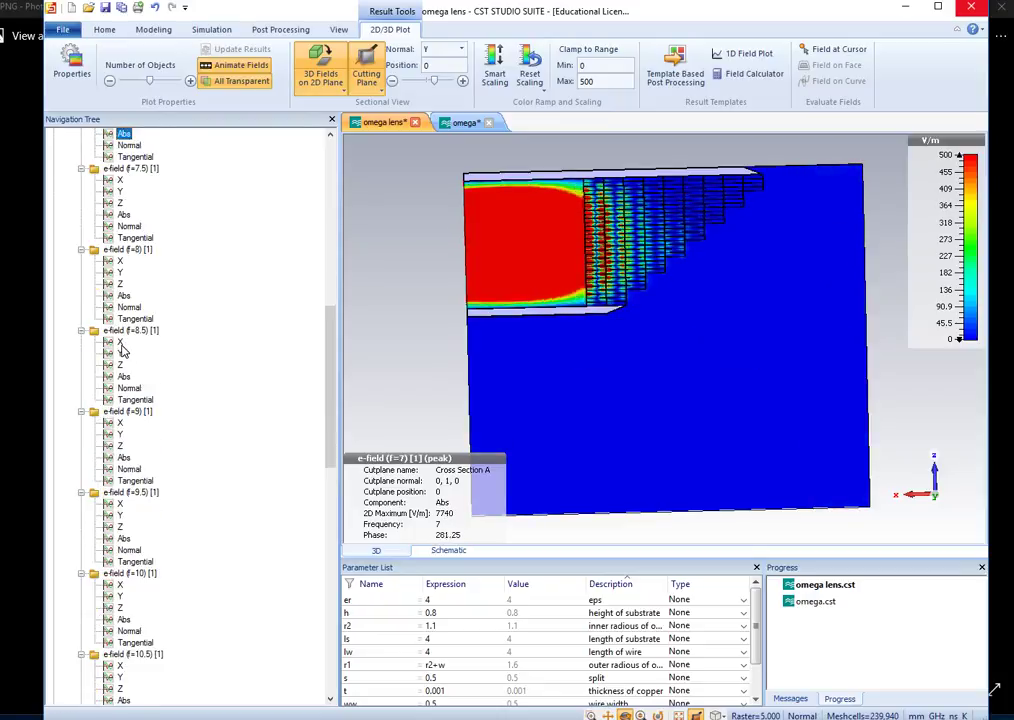
left_click(123, 215)
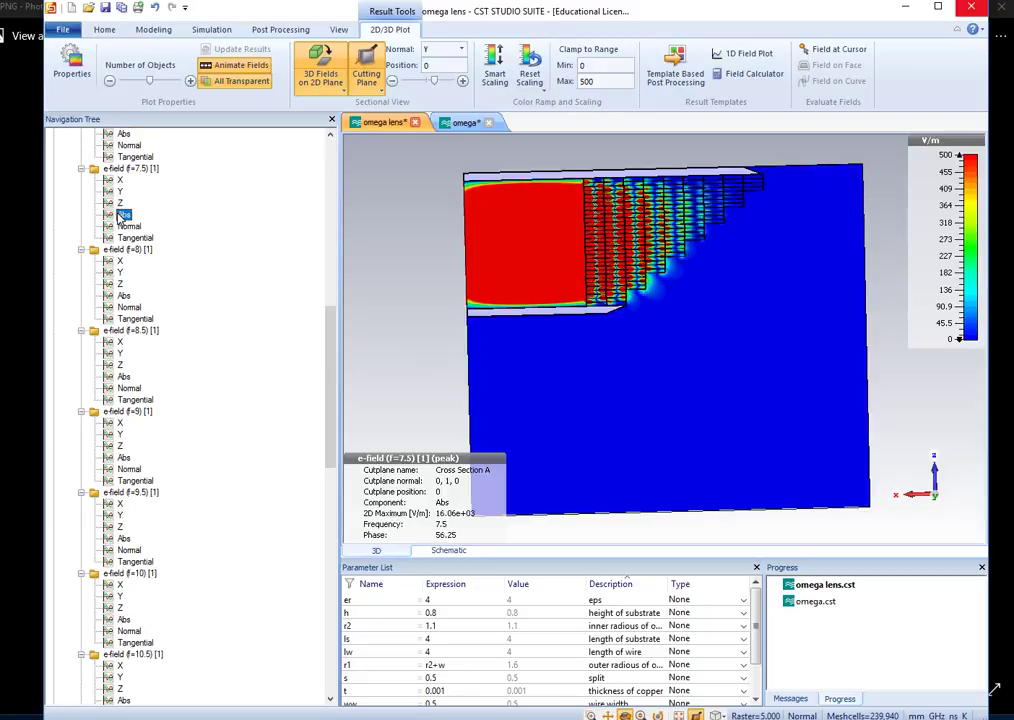
left_click(123, 295)
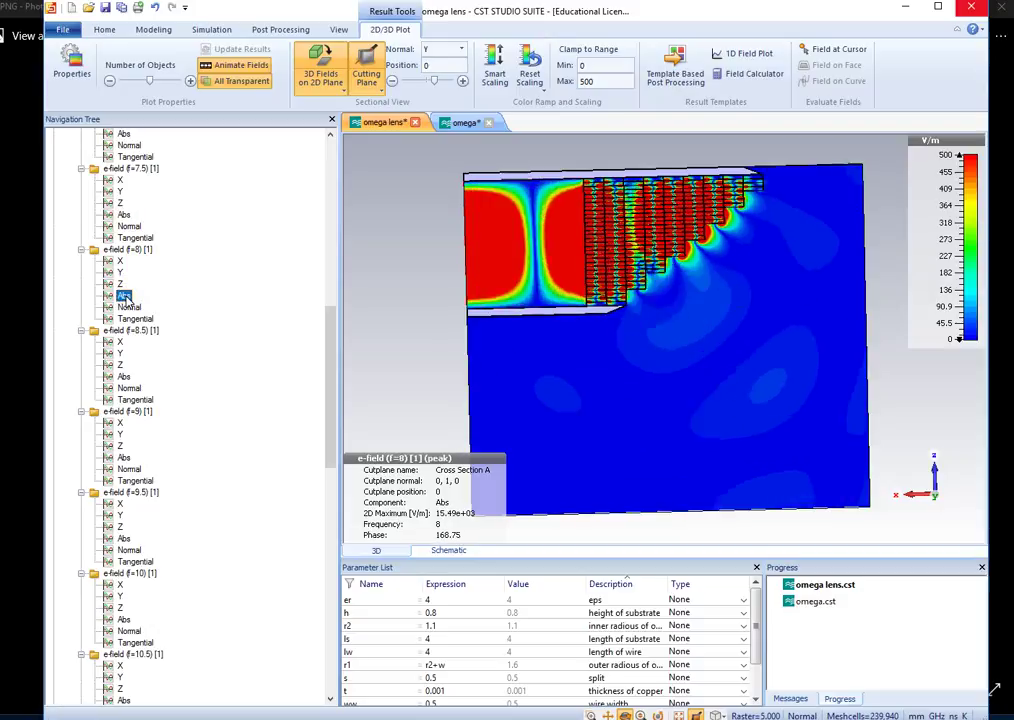
Examine the animated absolute E-field results at f=8.5, f=9 and f=9.5 in turn
scroll(125, 300, "down", 2)
left_click(124, 306)
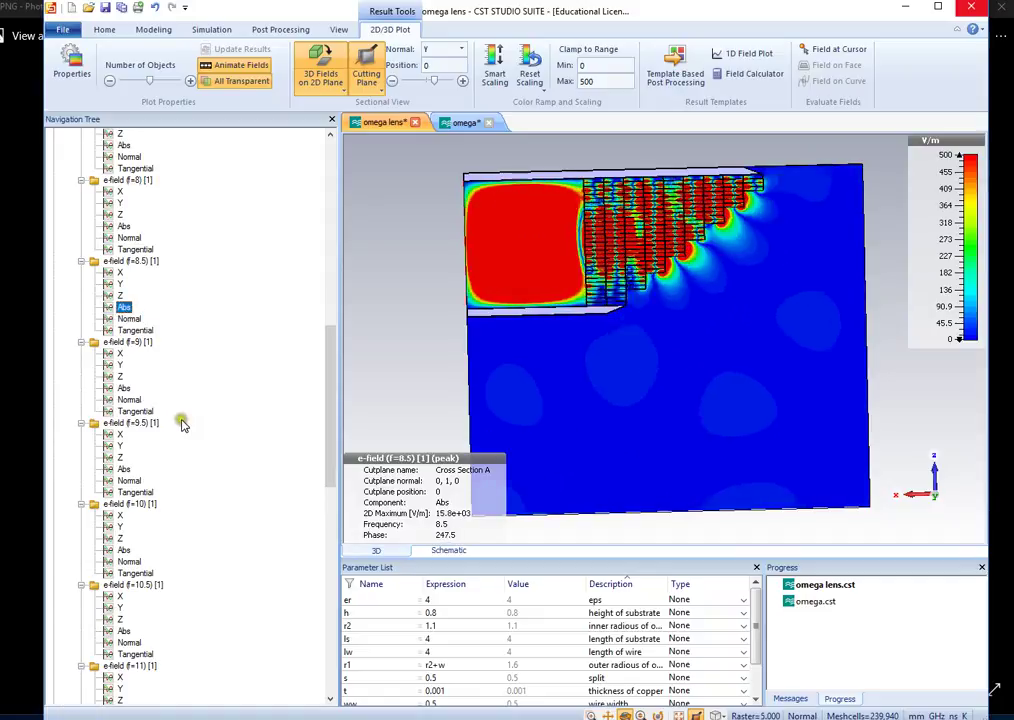
scroll(181, 421, "down", 2)
left_click(126, 319)
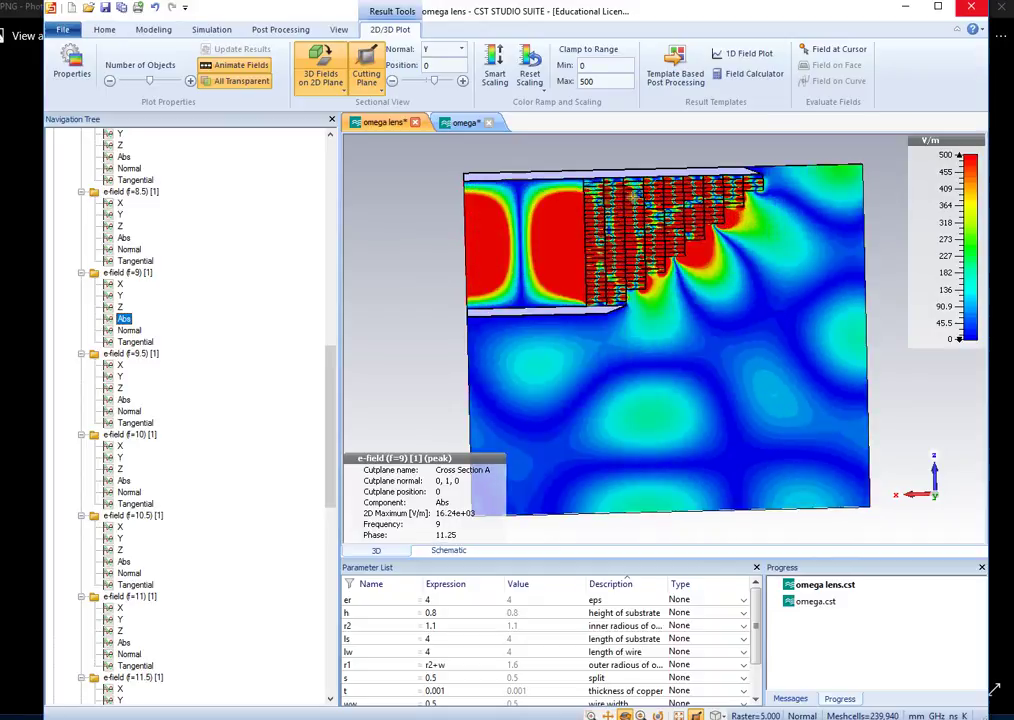
left_click(124, 399)
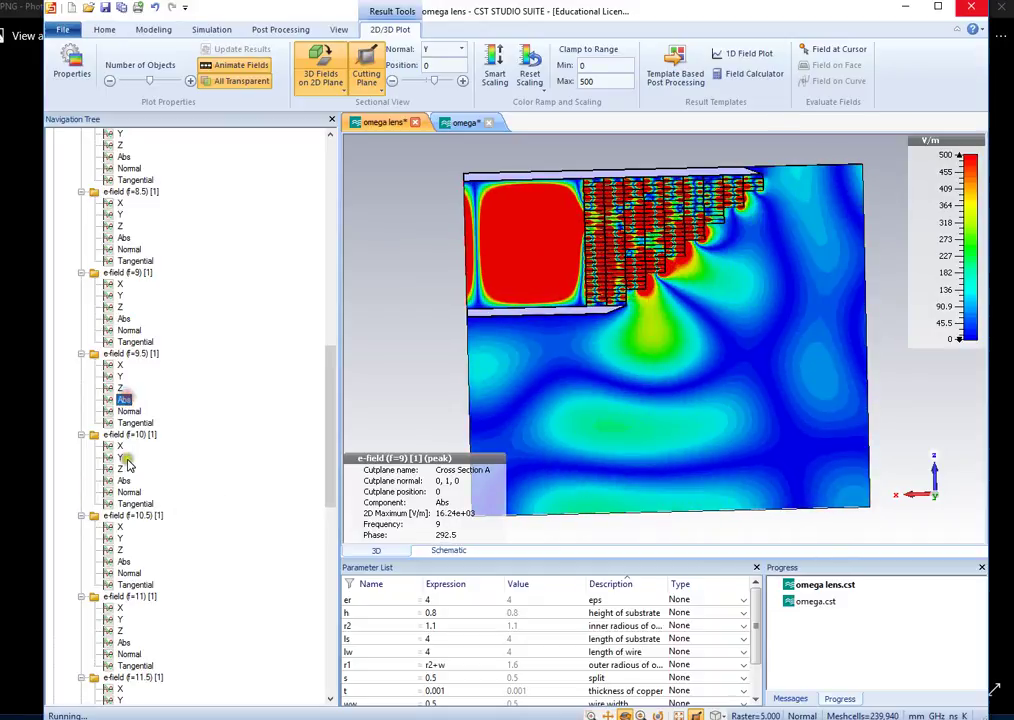
Examine the animated absolute E-field results at f=10 and f=10.5
scroll(128, 466, "down", 2)
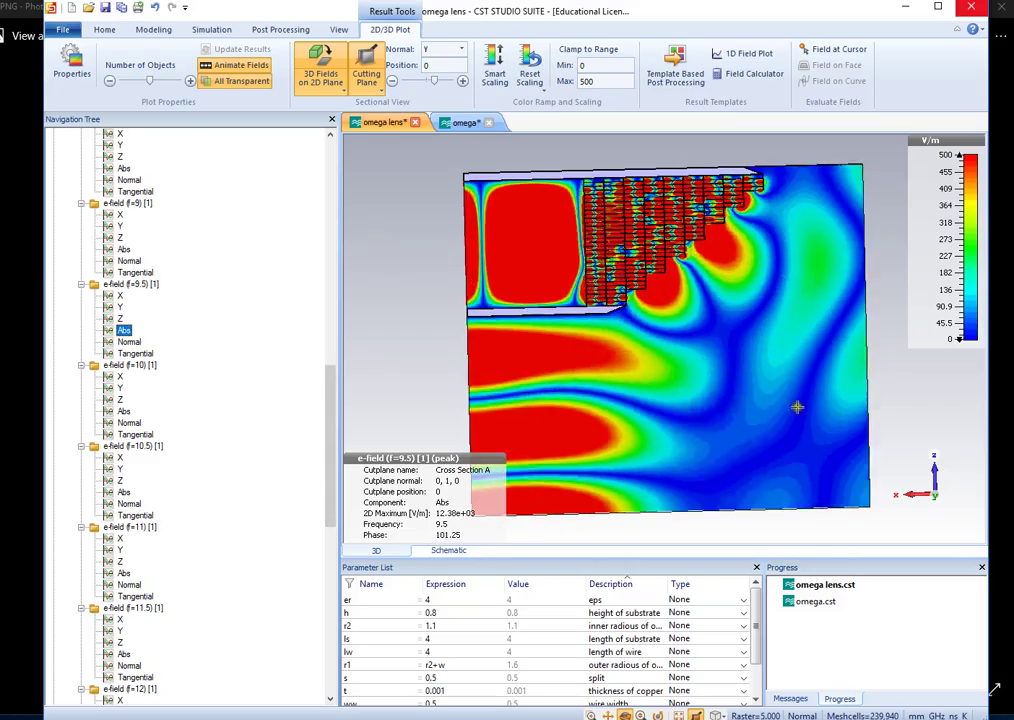
left_click(124, 411)
scroll(118, 460, "down", 3)
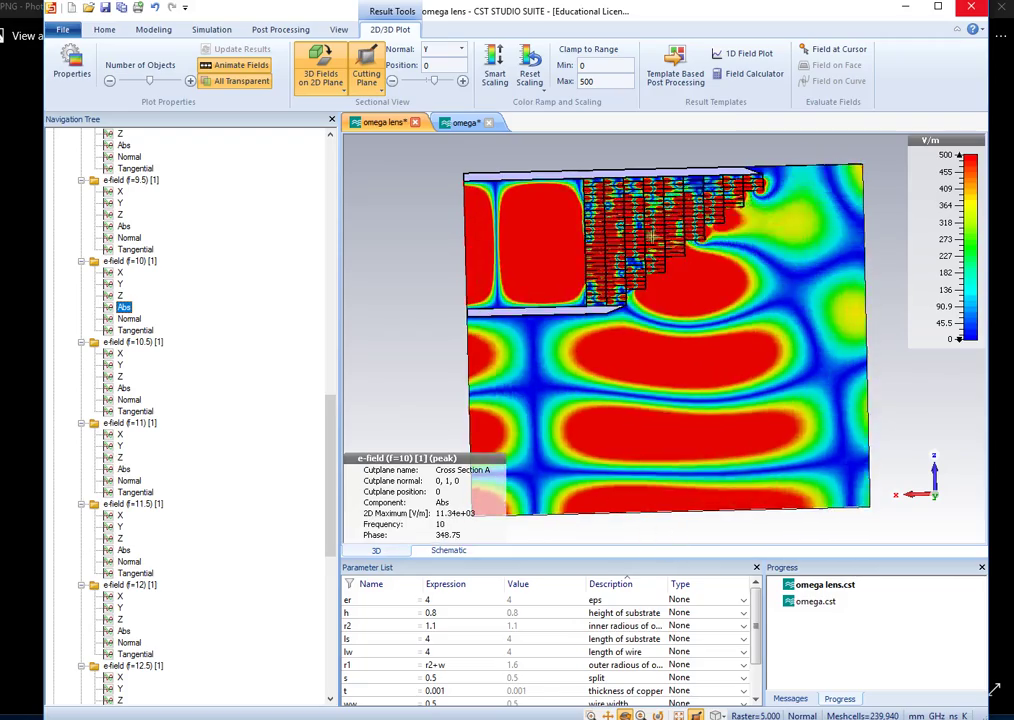
left_click(123, 387)
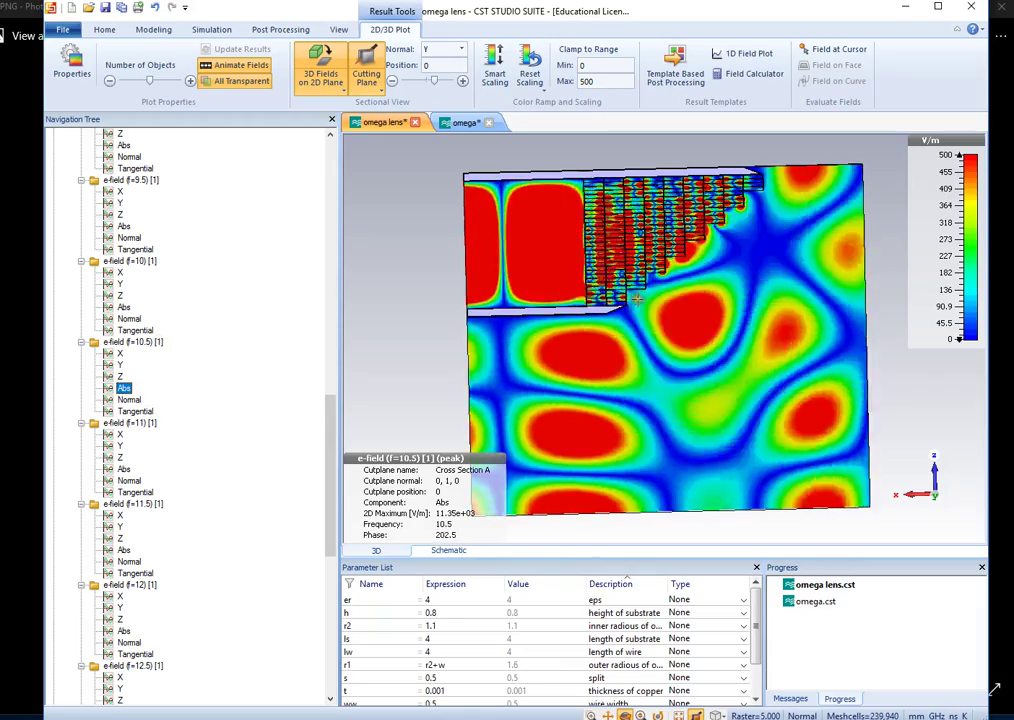
Set the color ramp's clamp maximum to 700 and raise it further to 900
double_click(604, 82)
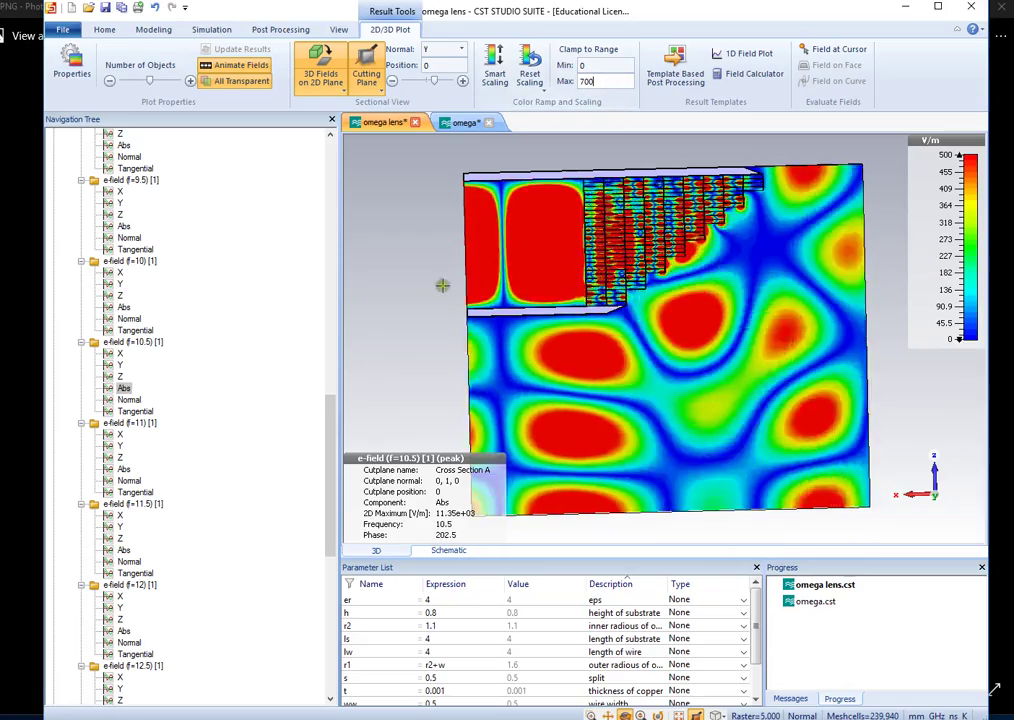
type("700")
key("Return")
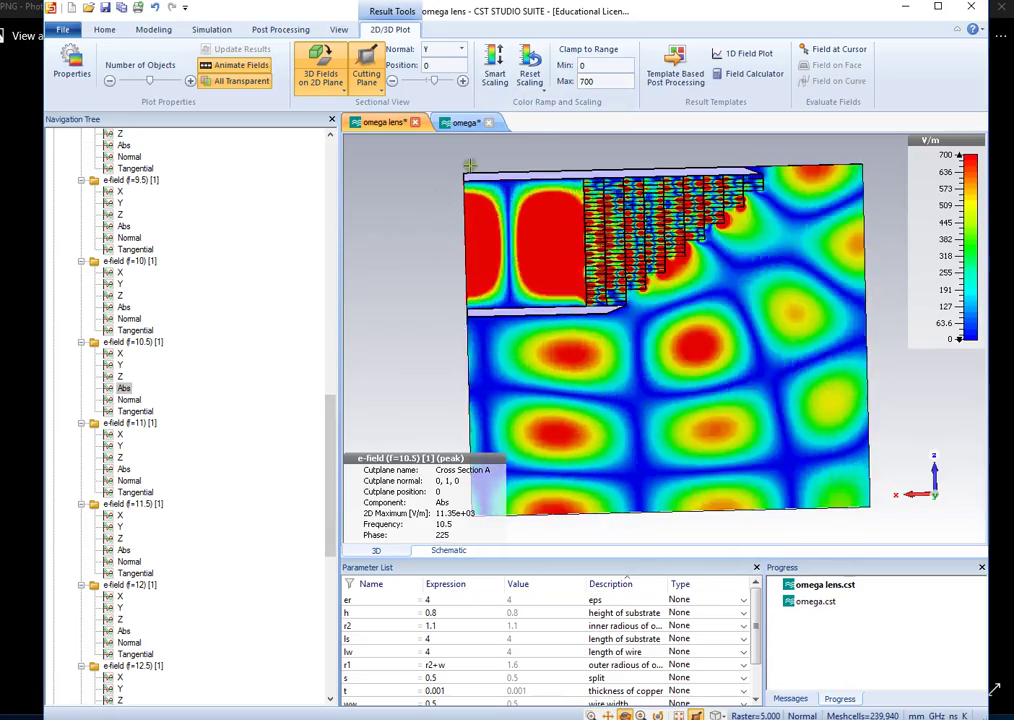
double_click(604, 82)
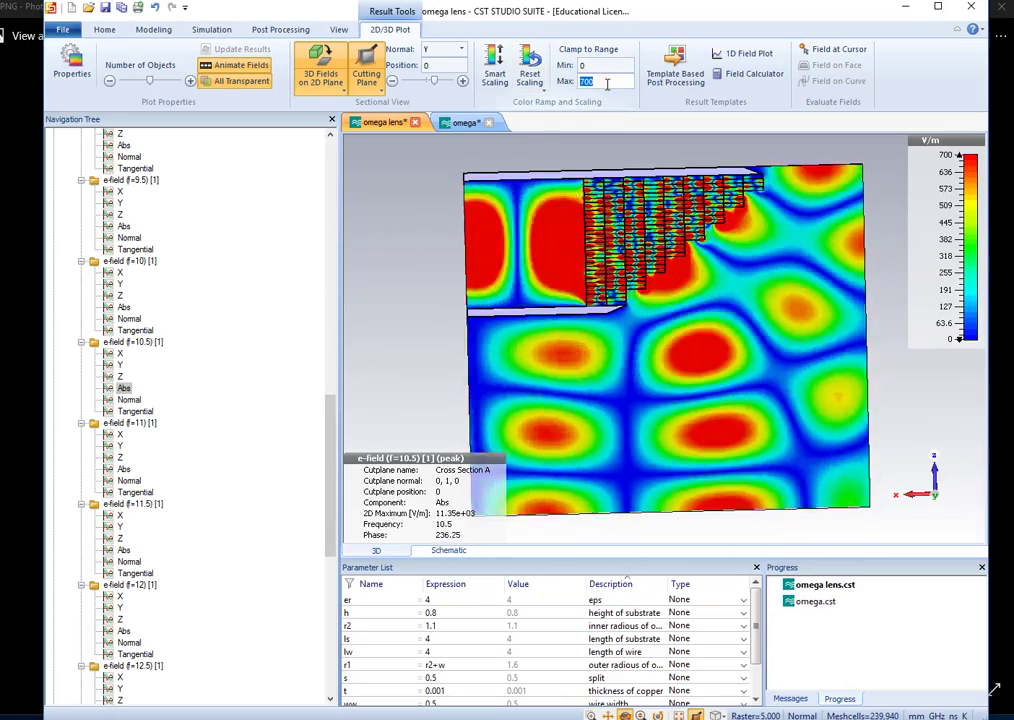
type("900")
key("Return")
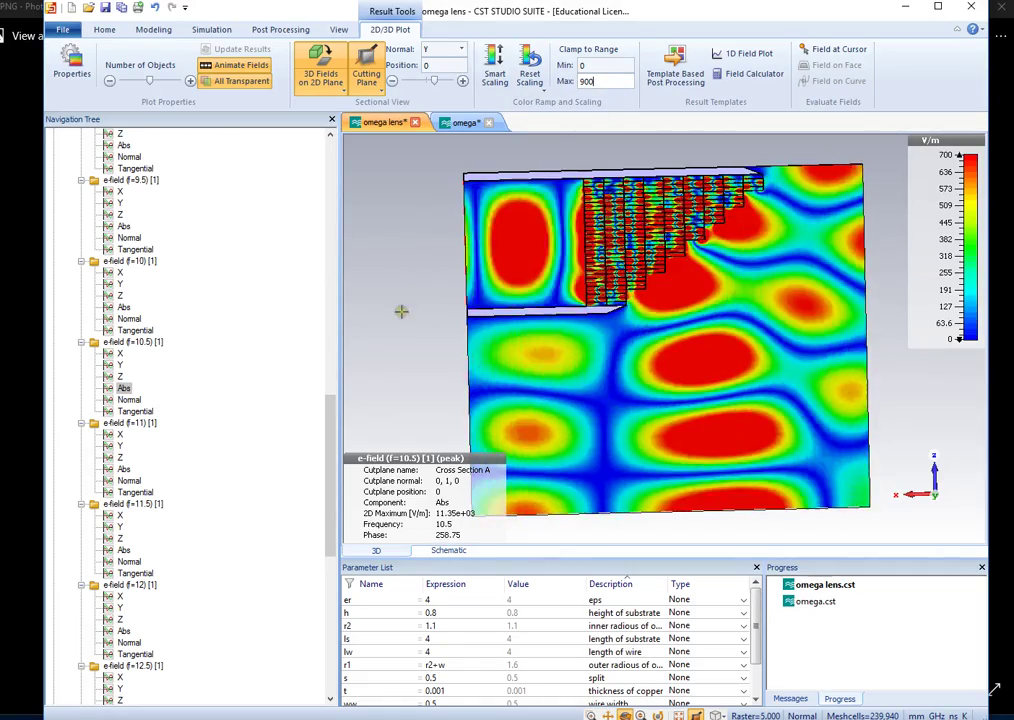
Examine the animated absolute E-field results at f=11, f=11.5 and f=12 in turn
left_click(123, 470)
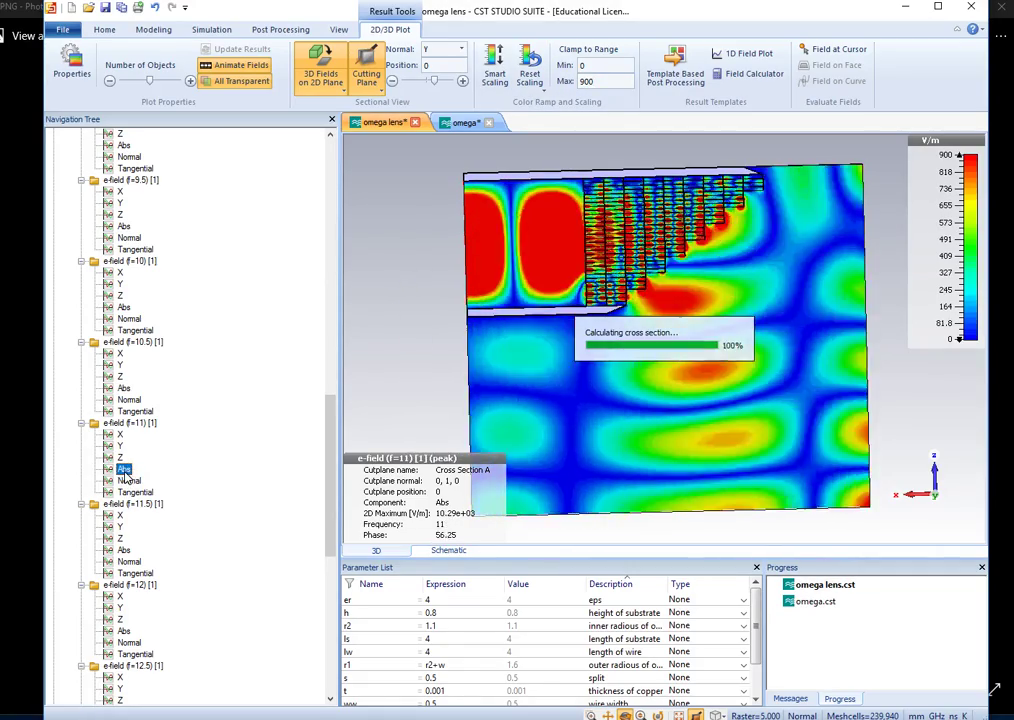
scroll(251, 449, "down", 2)
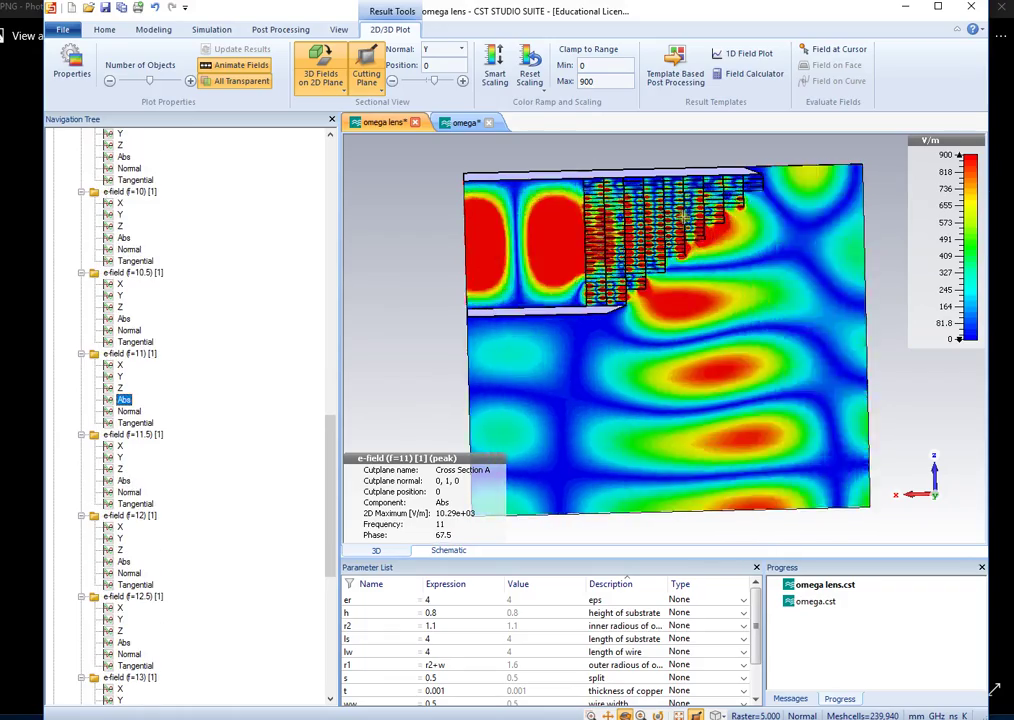
scroll(124, 411, "down", 2)
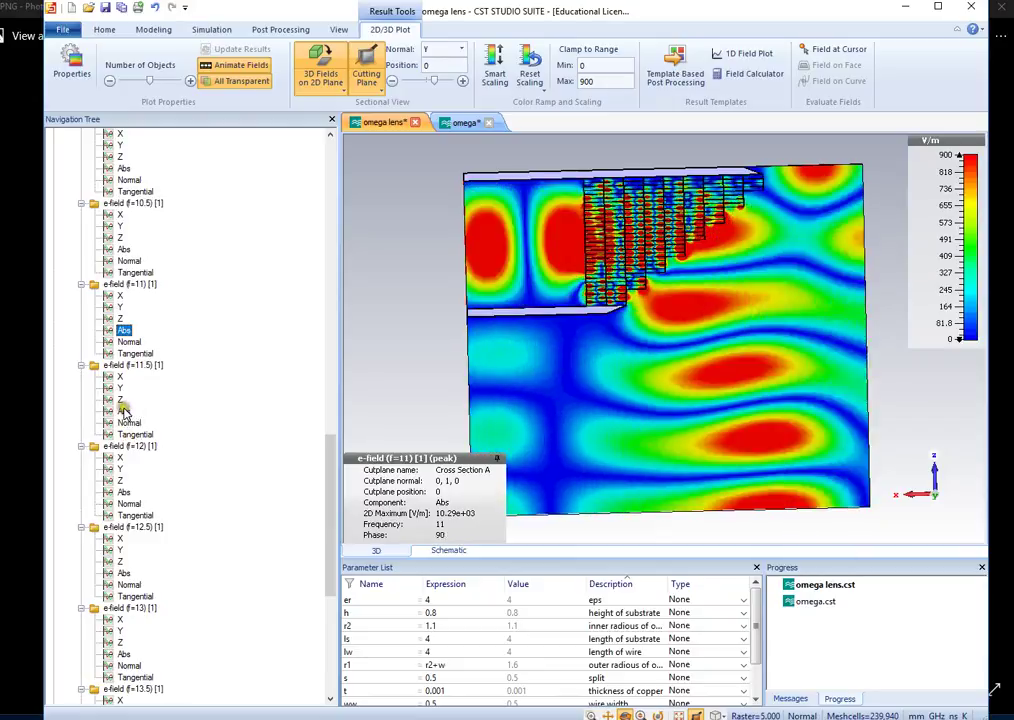
left_click(124, 411)
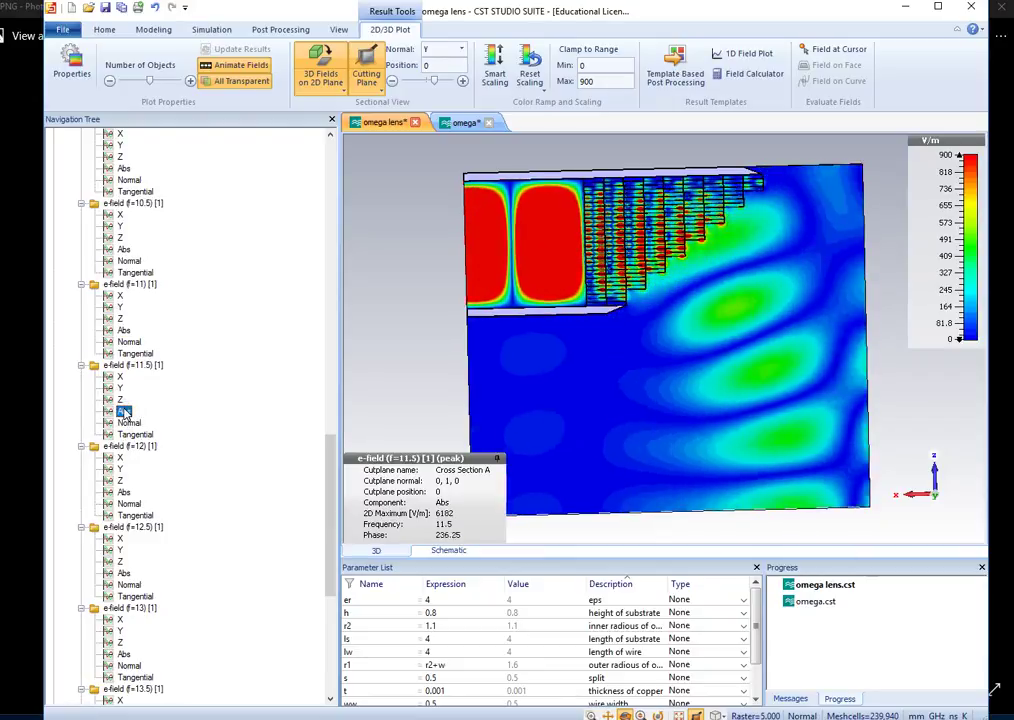
scroll(124, 400, "down", 2)
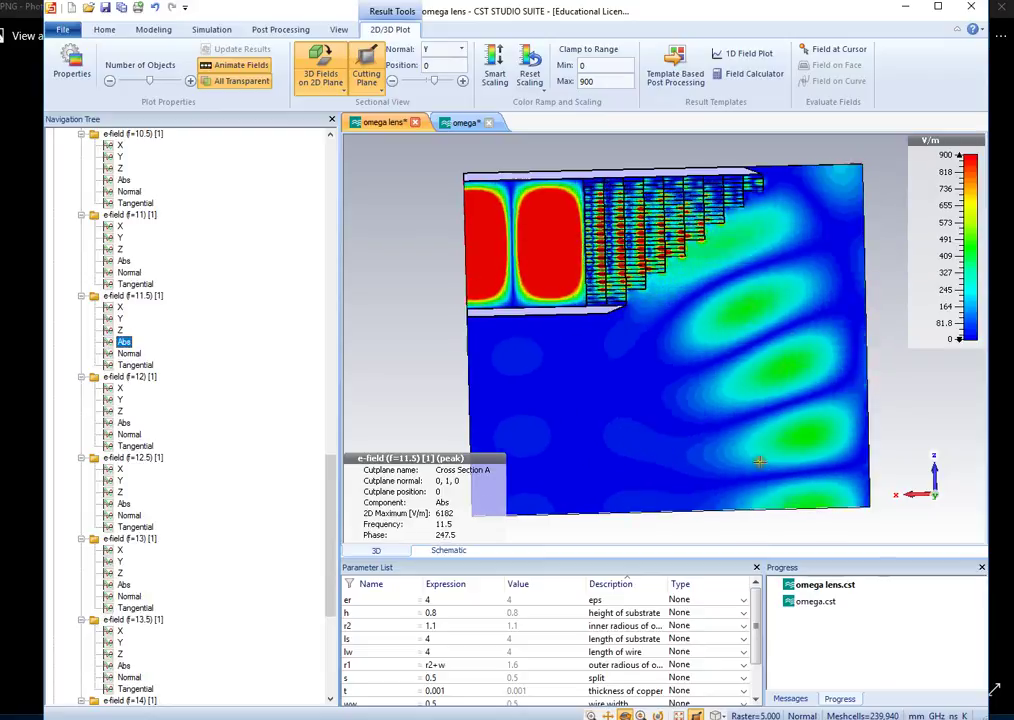
scroll(127, 337, "down", 1)
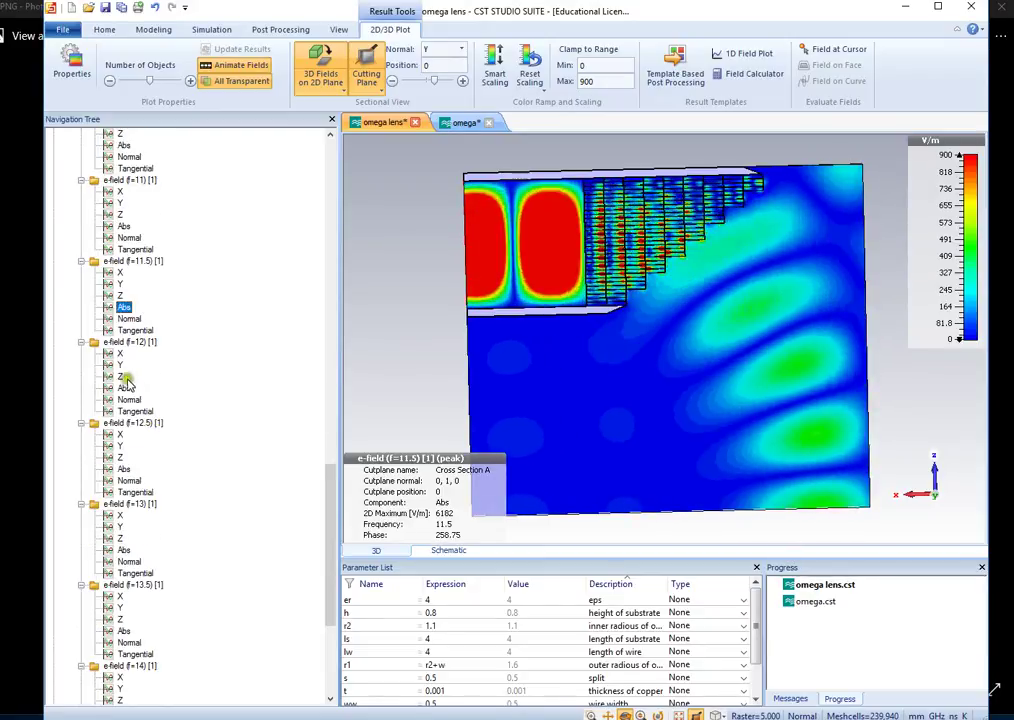
left_click(123, 389)
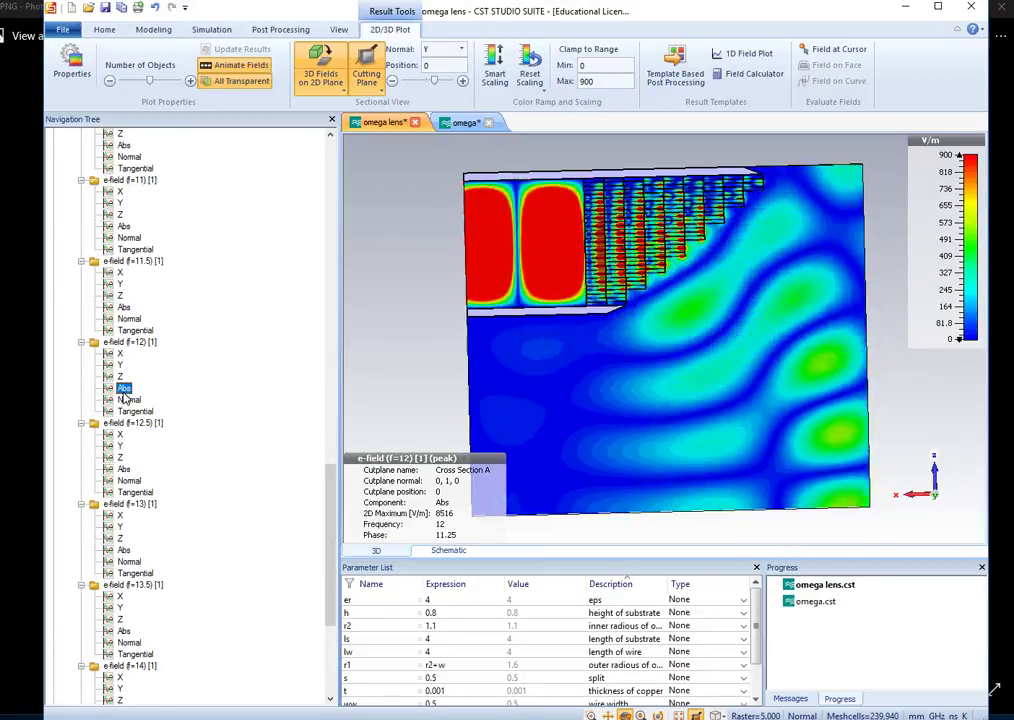
Examine the animated absolute E-field results at f=12.5, f=13 and f=13.5 in turn
scroll(124, 398, "down", 2)
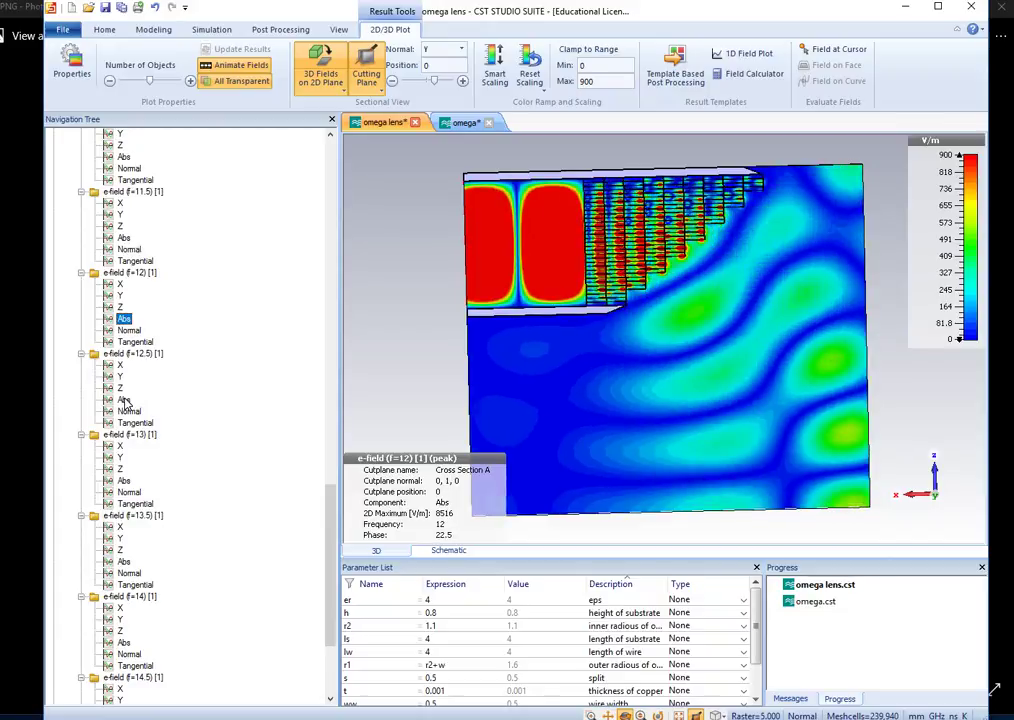
left_click(124, 400)
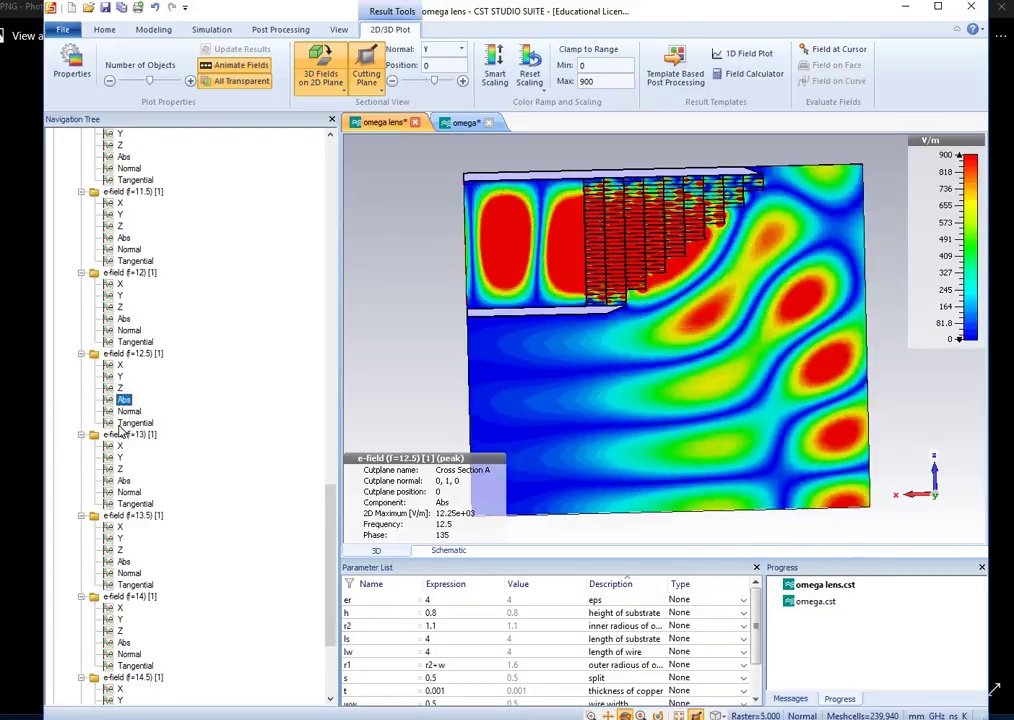
scroll(120, 428, "down", 2)
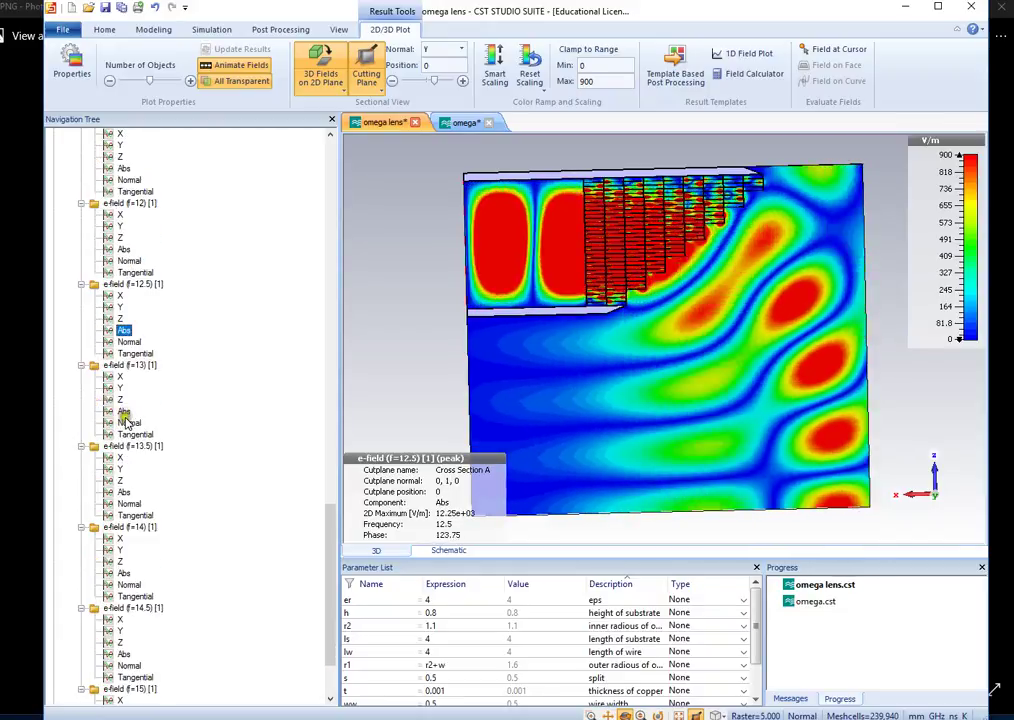
left_click(124, 411)
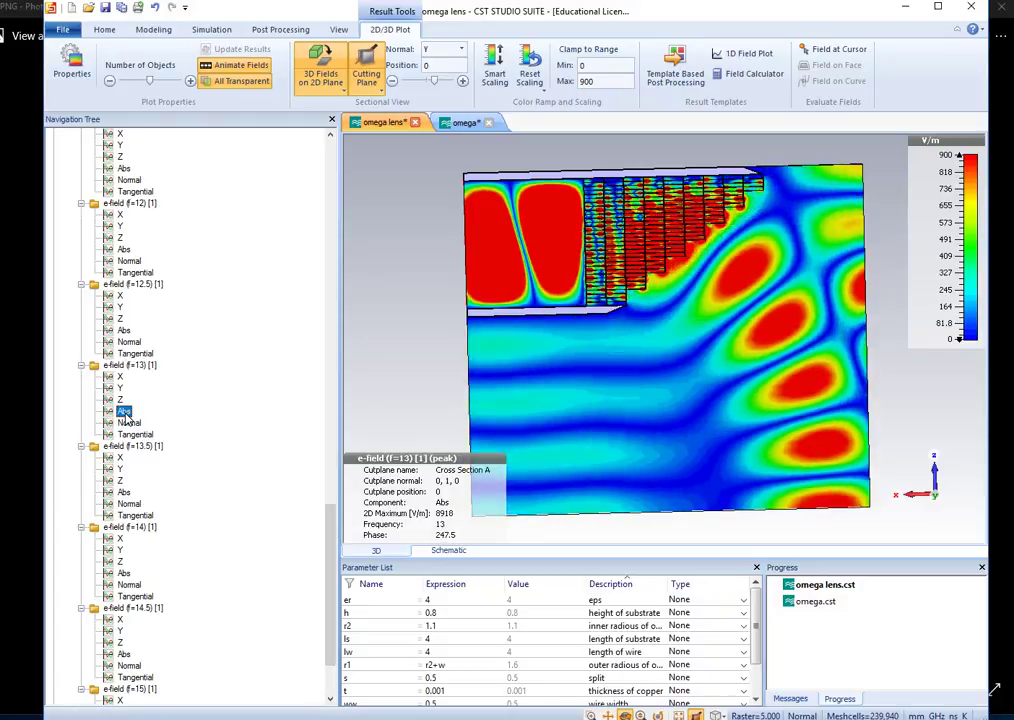
left_click(122, 492)
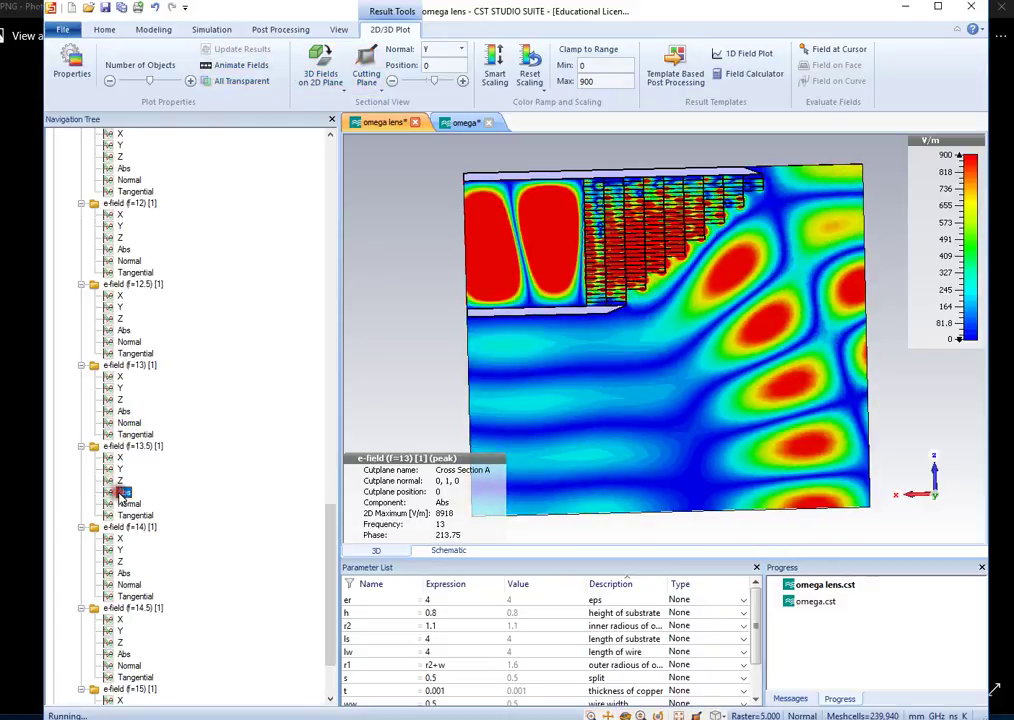
scroll(245, 403, "down", 2)
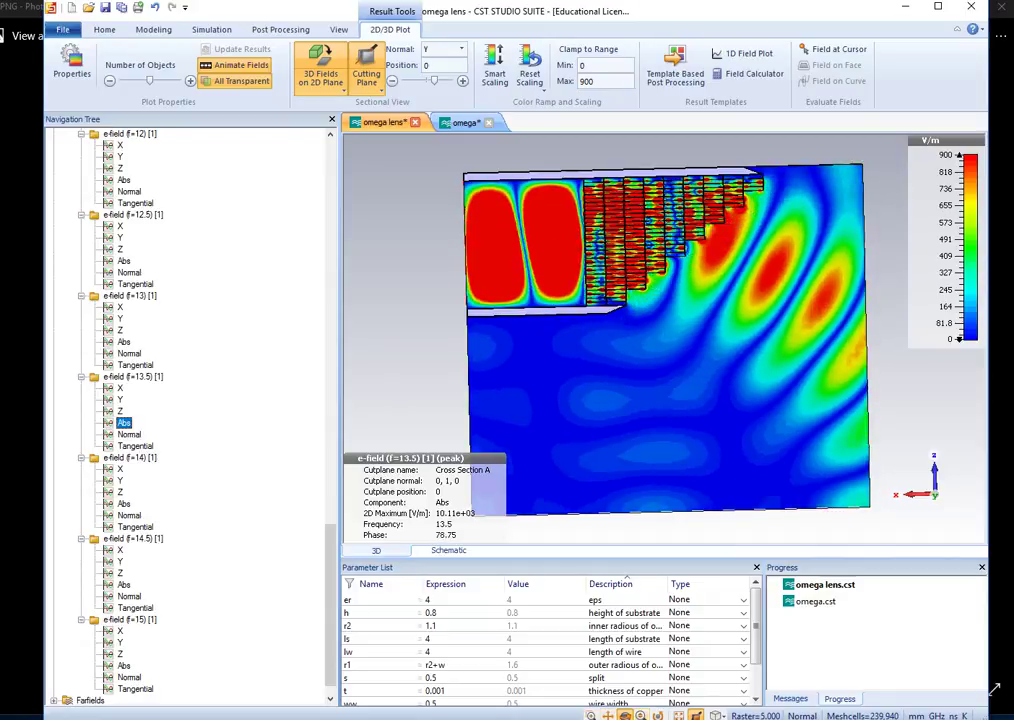
Switch to Photos, browse from the detector and sample diagram to the SRR and wire setup, and return to the omega lens project in CST Studio Suite
key("alt+Tab")
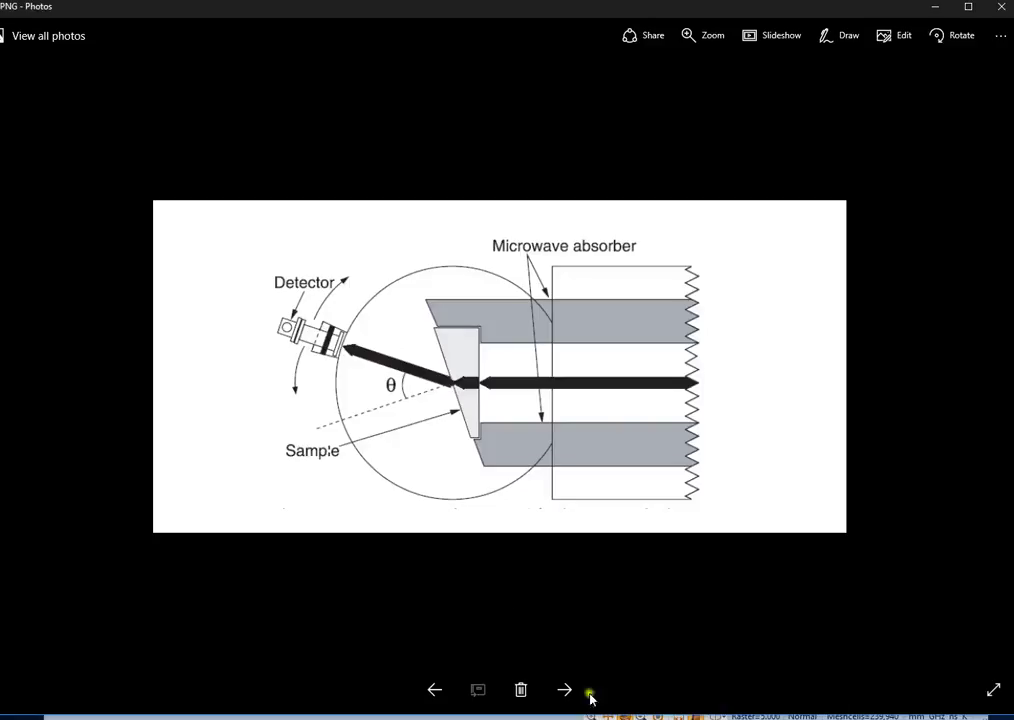
scroll(505, 591, "up", 1)
left_click(447, 695)
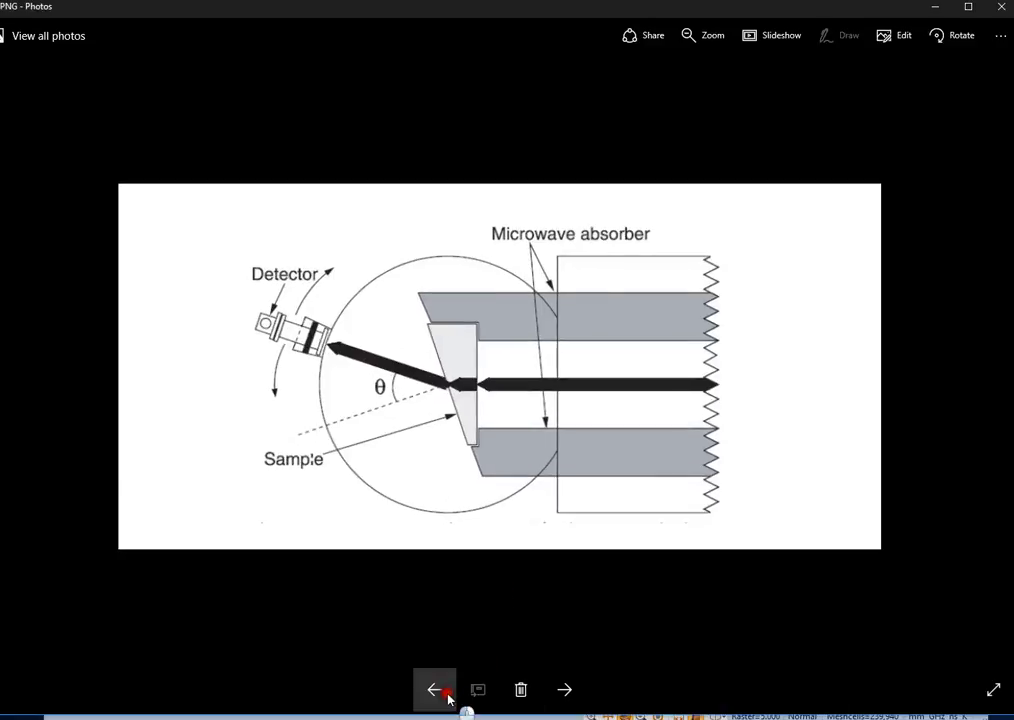
left_click(447, 692)
left_click(561, 689)
left_click(563, 690)
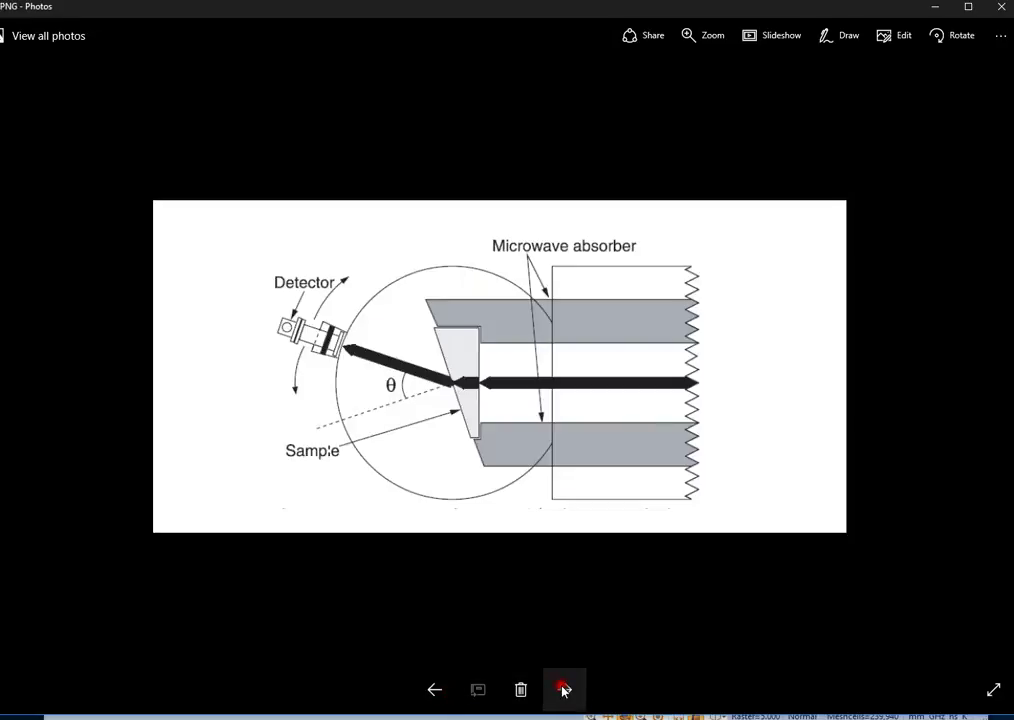
left_click(563, 690)
left_click(563, 690)
left_click(563, 690)
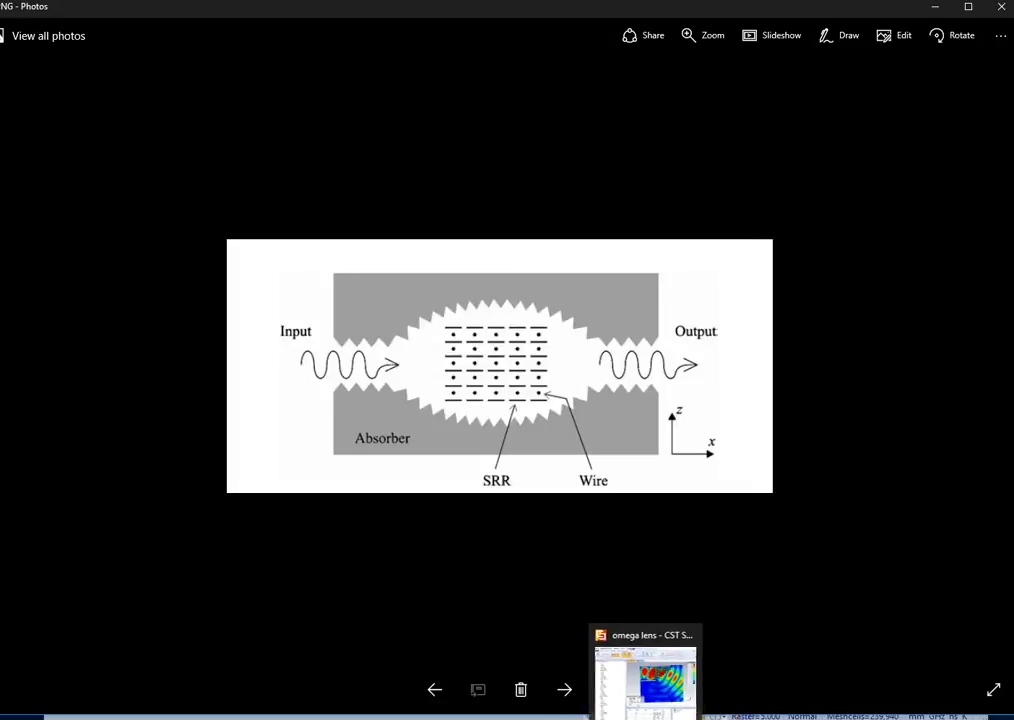
left_click(645, 718)
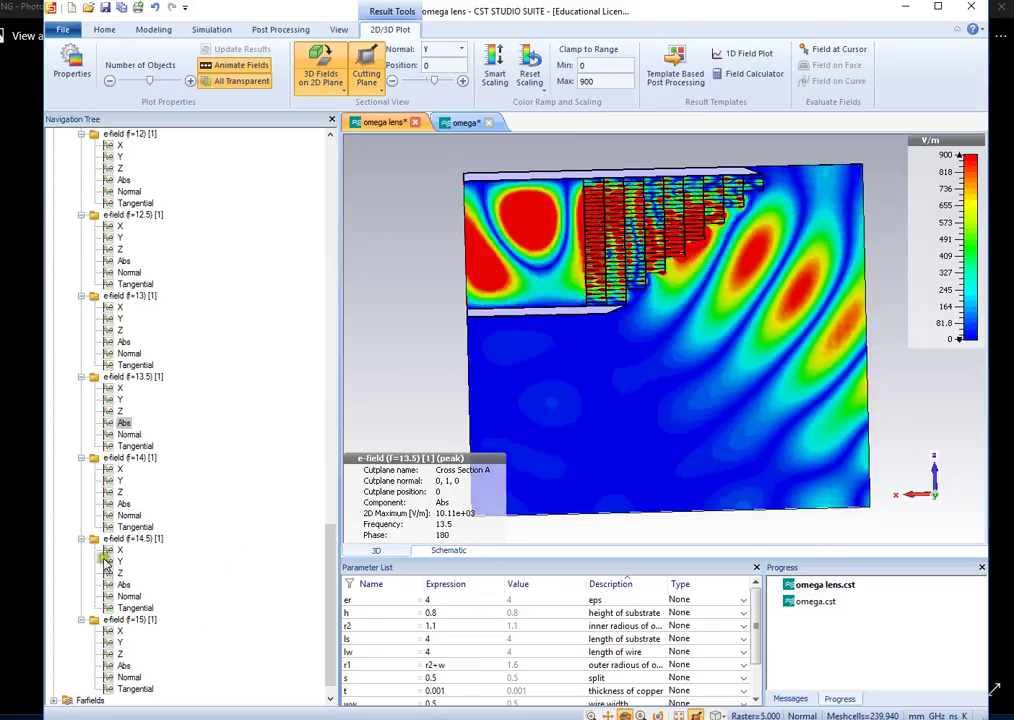
Examine the animated absolute E-field results at f=14, f=14.5 and f=15, and compare those at f=12 and f=13.5 again
left_click(124, 503)
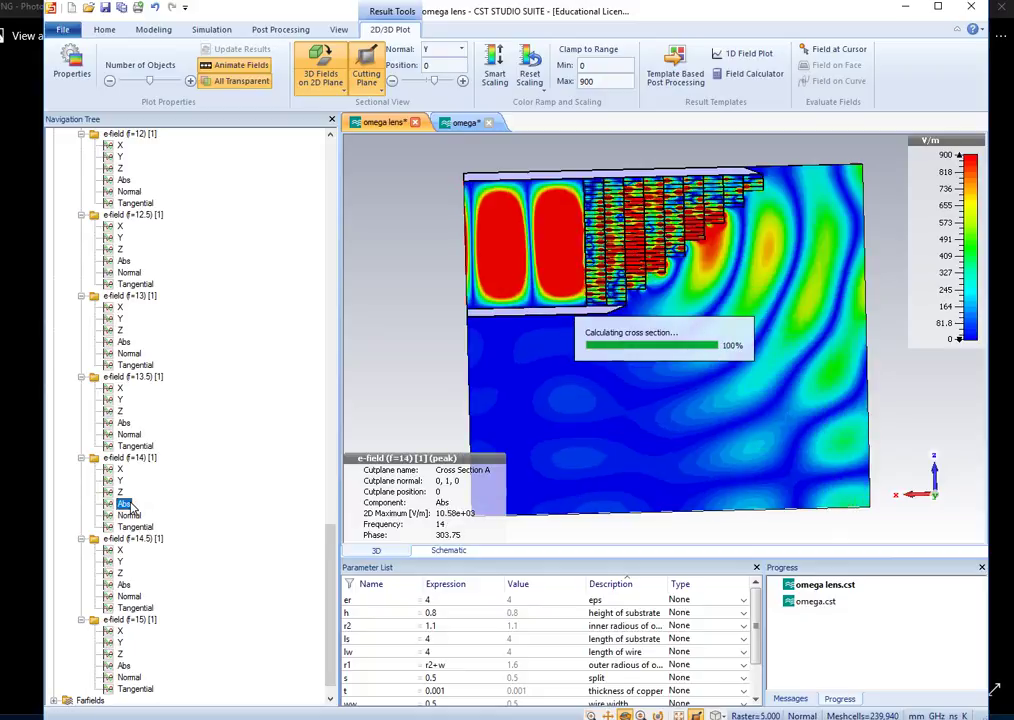
scroll(128, 505, "down", 1)
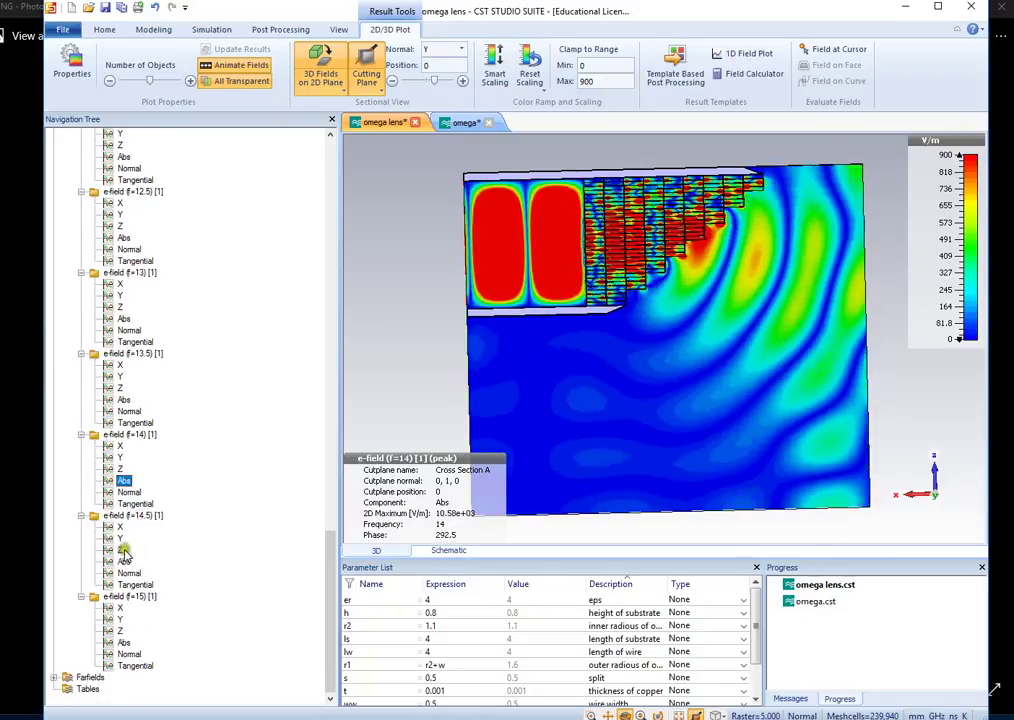
left_click(123, 562)
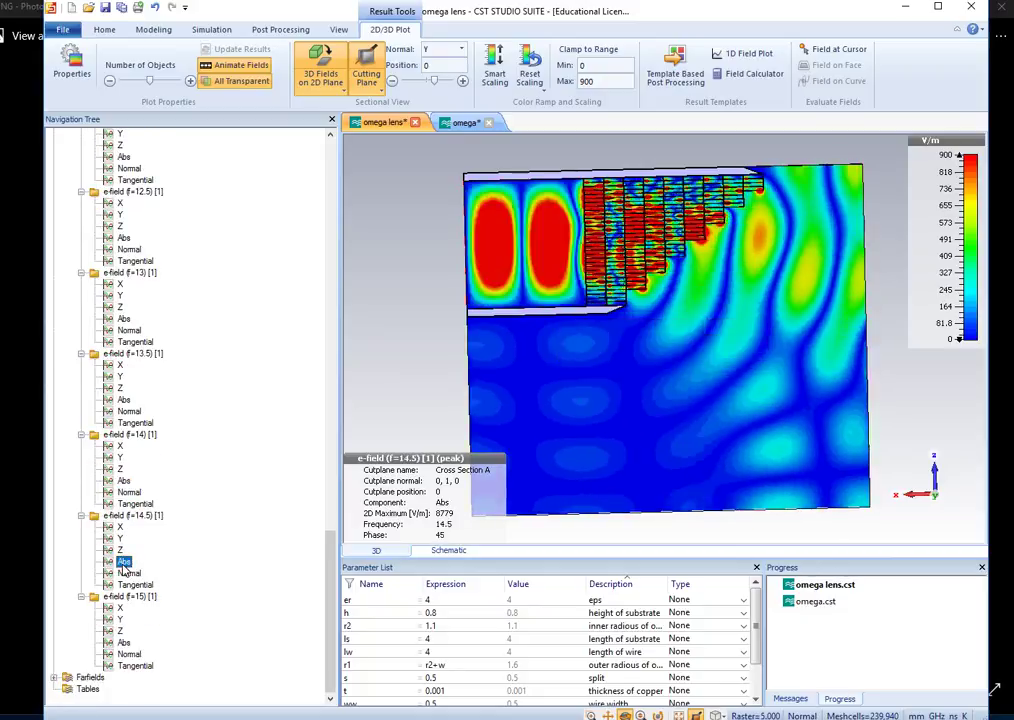
left_click(123, 642)
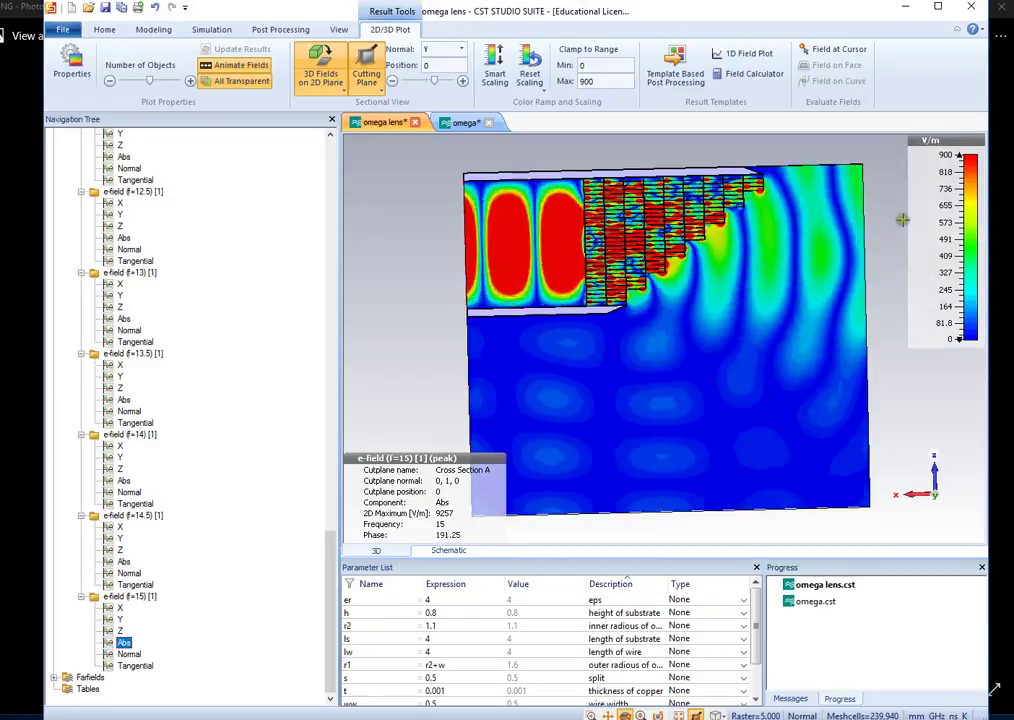
left_click(124, 157)
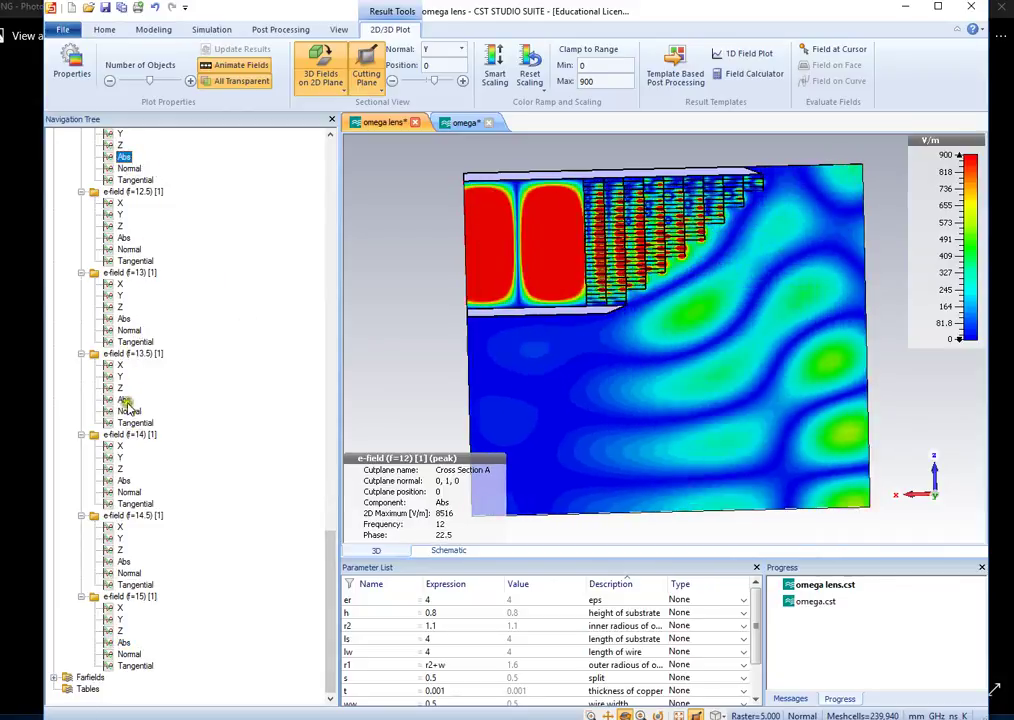
left_click(124, 400)
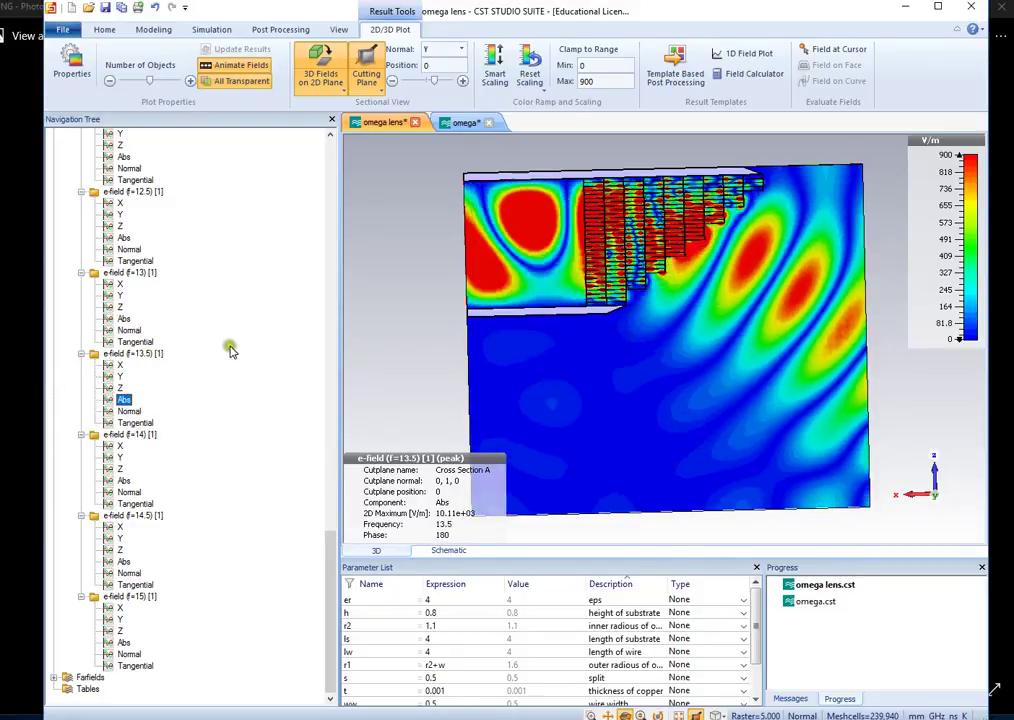
Collapse the e-field result folders from f=15 down to f=6.5, and collapse the parent E-Field folder
left_click(83, 596)
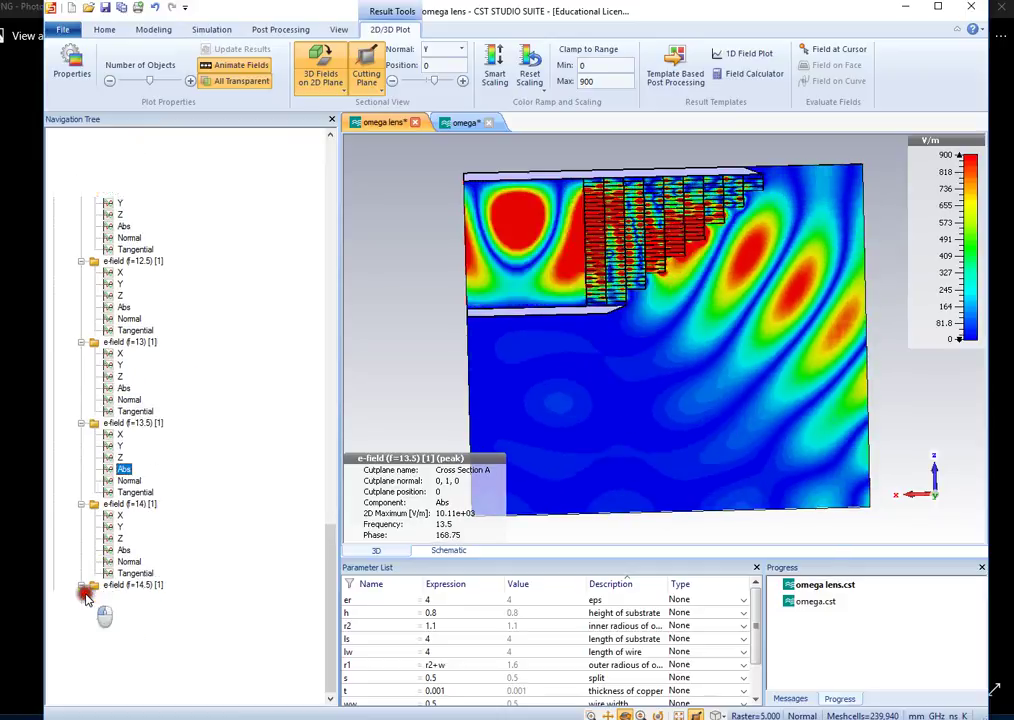
left_click(82, 585)
left_click(81, 574)
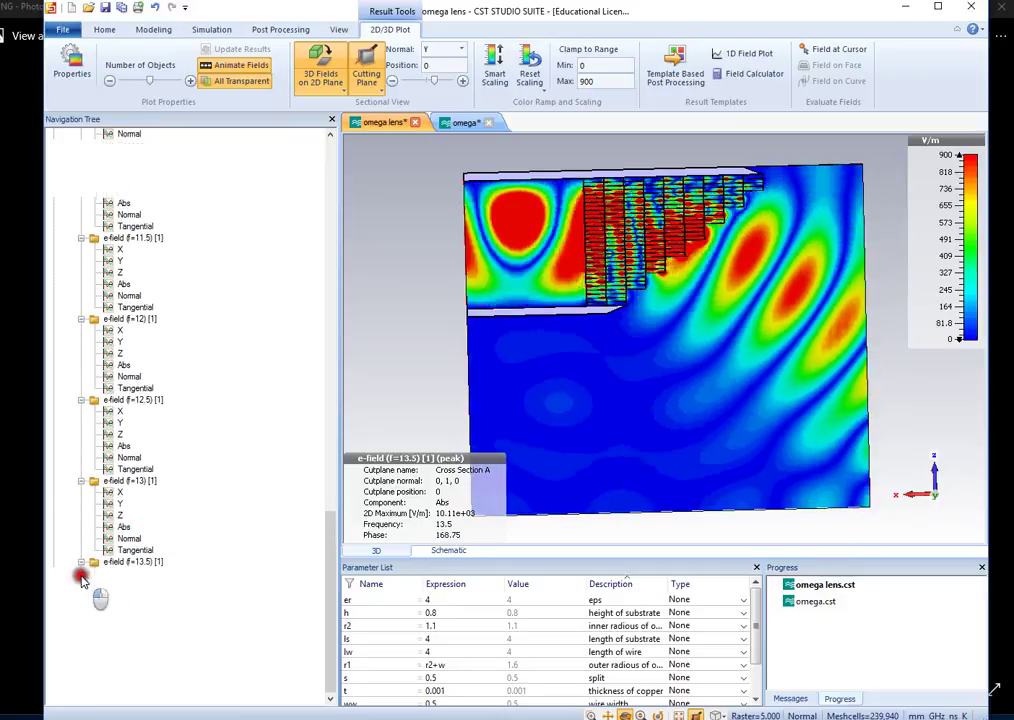
left_click(82, 562)
left_click(81, 550)
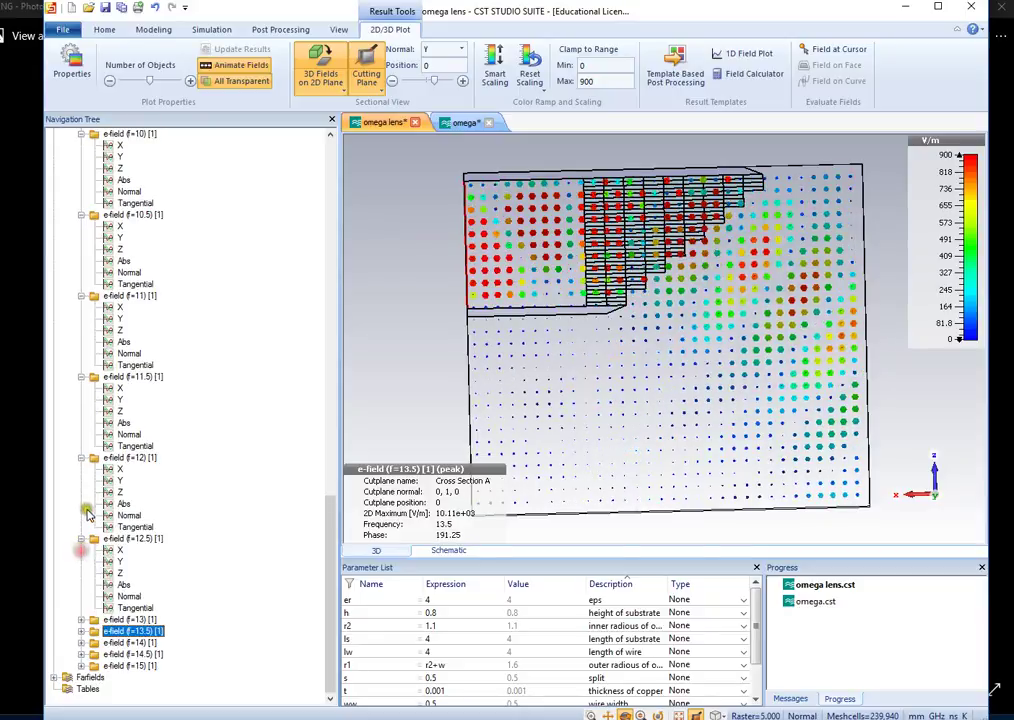
left_click(82, 538)
left_click(82, 526)
left_click(82, 515)
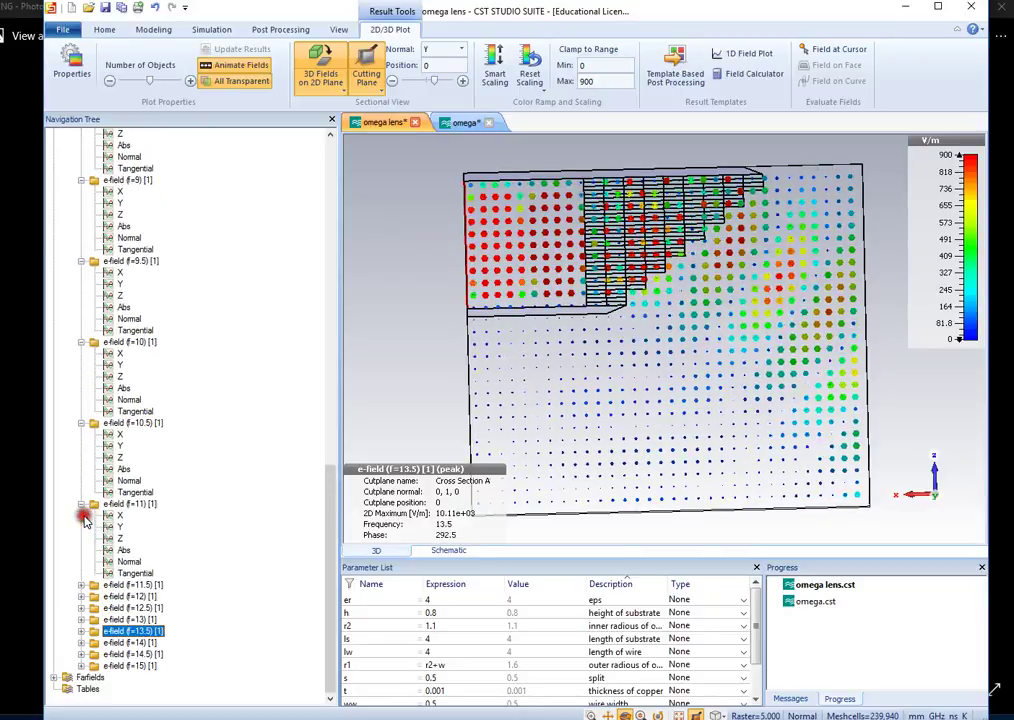
left_click(82, 504)
left_click(82, 492)
left_click(82, 480)
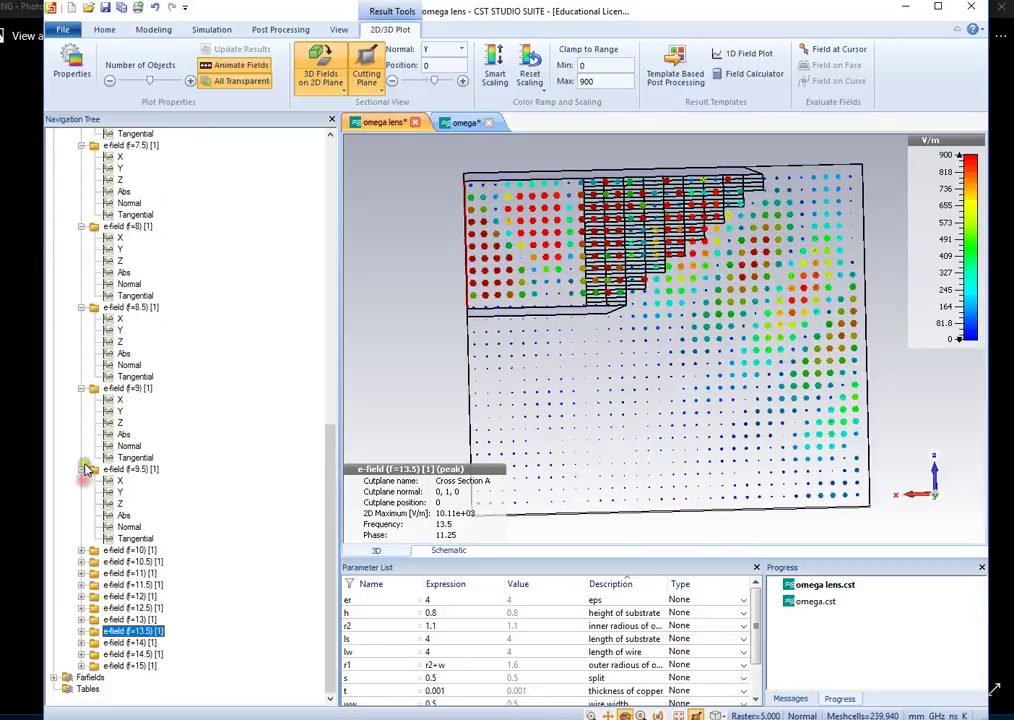
left_click(82, 469)
left_click(82, 457)
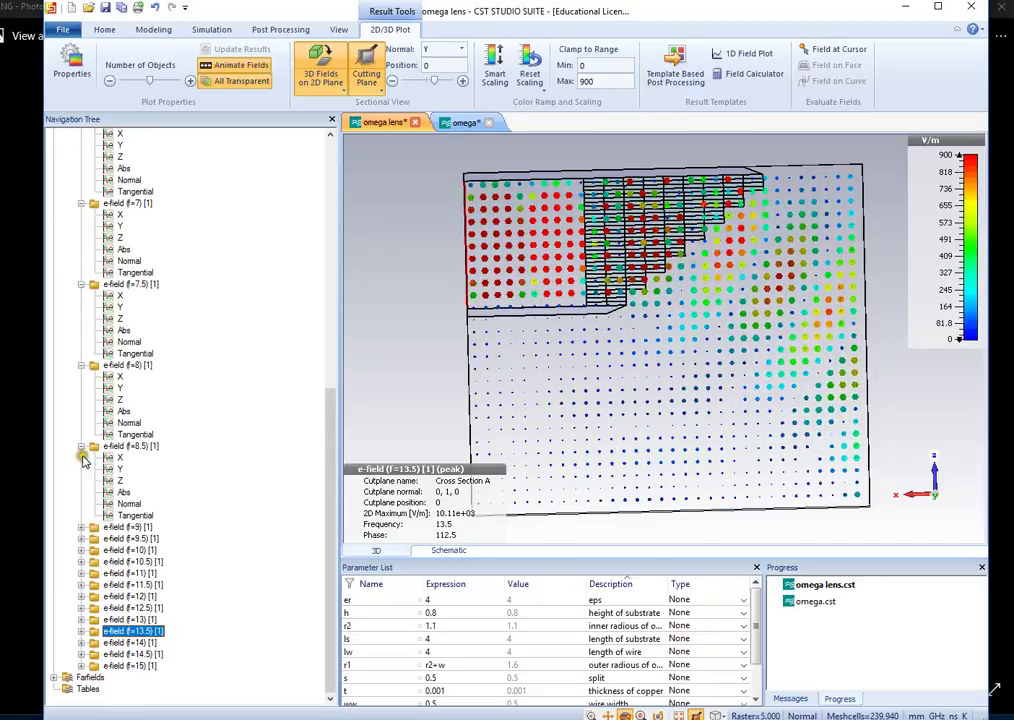
left_click(82, 447)
left_click(82, 434)
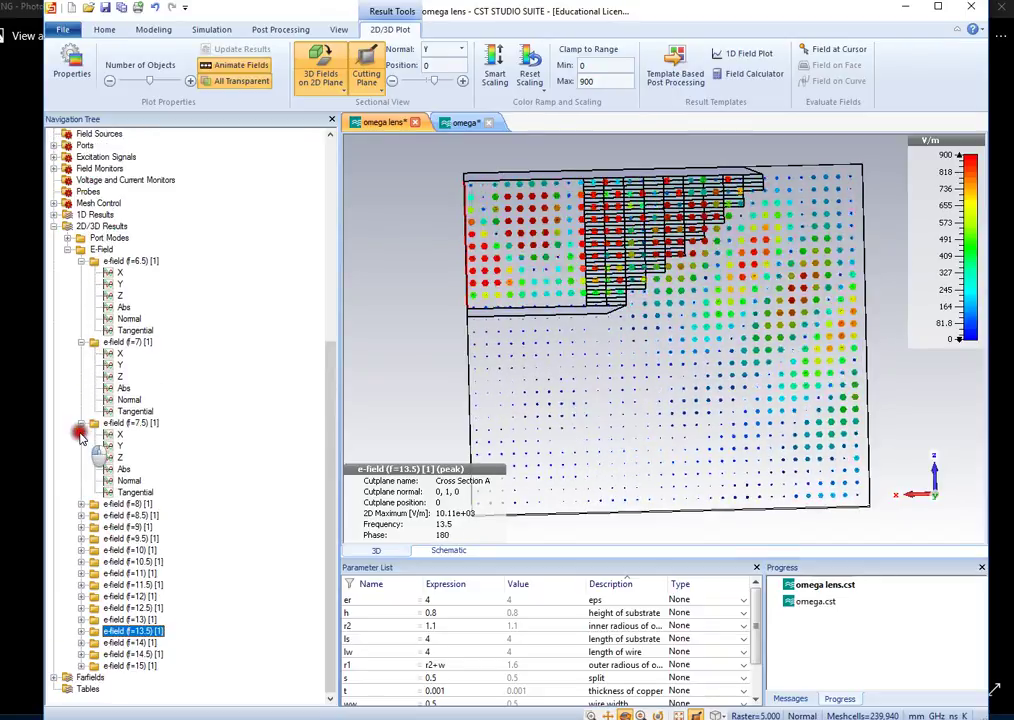
left_click(81, 342)
left_click(81, 331)
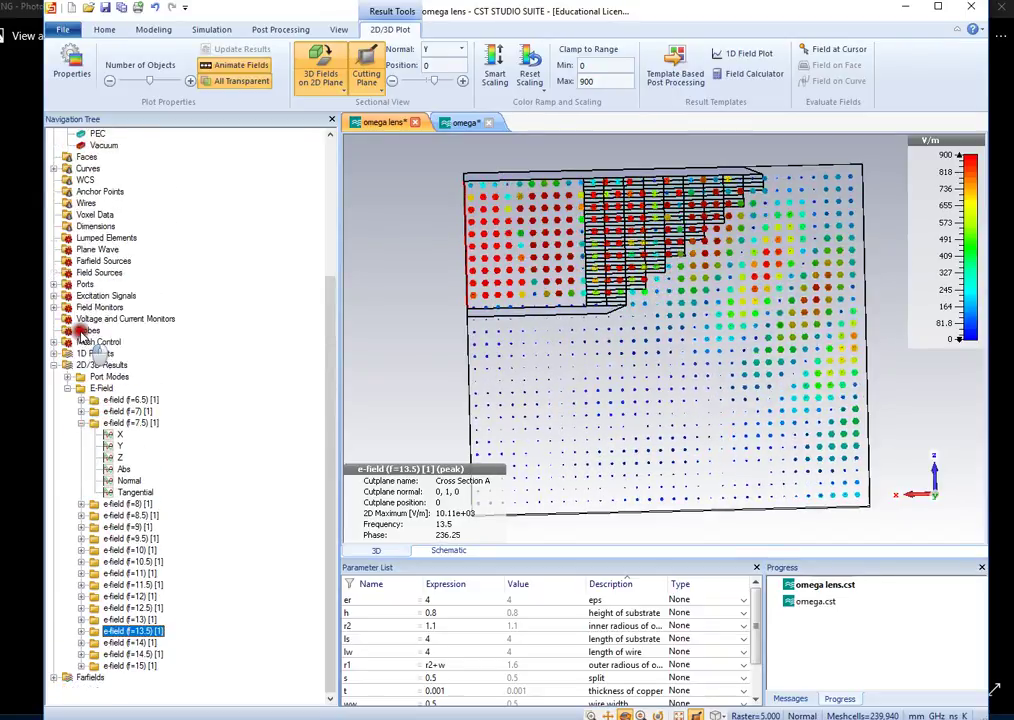
left_click(82, 423)
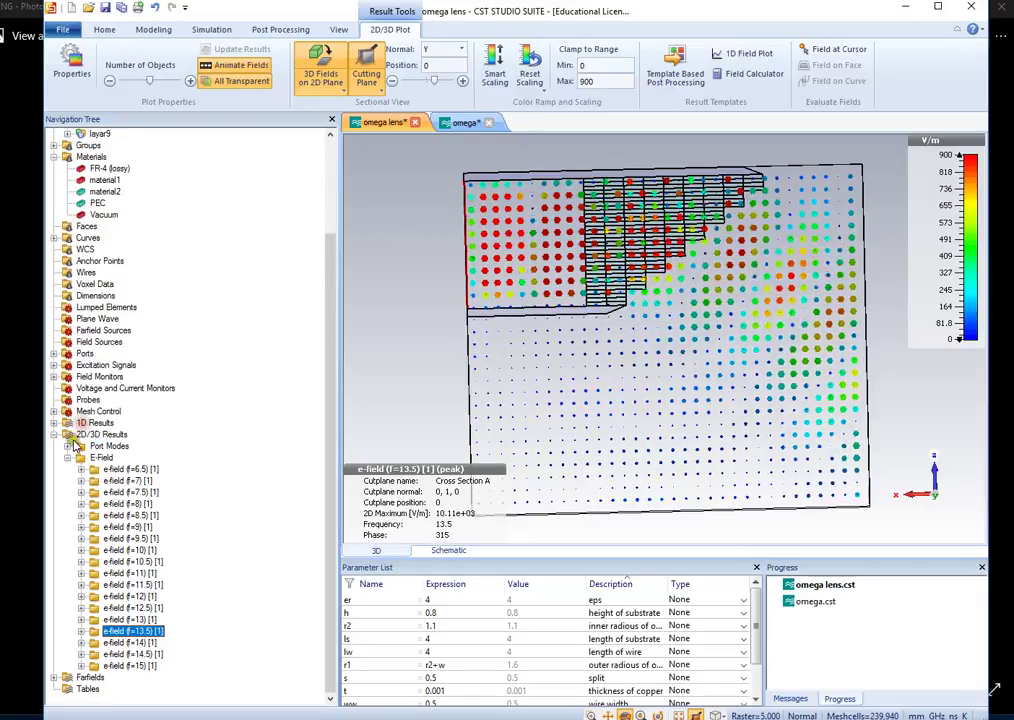
left_click(68, 364)
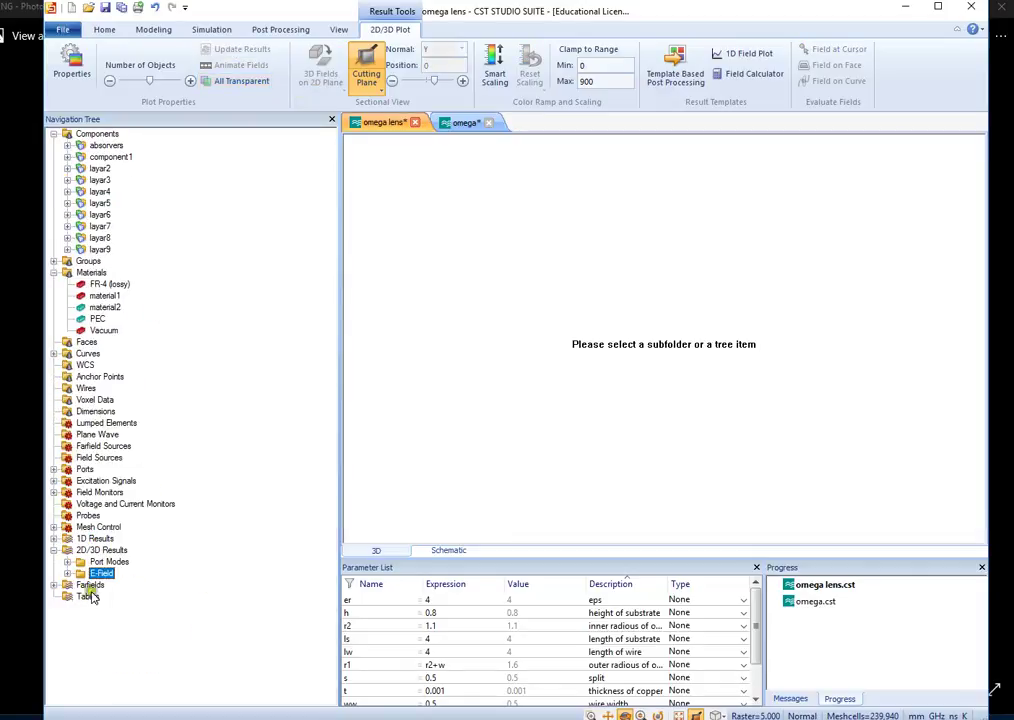
Plot the f=13.5 farfield in 3D and show the lens structure together with the radiation pattern
left_click(55, 585)
left_click(136, 655)
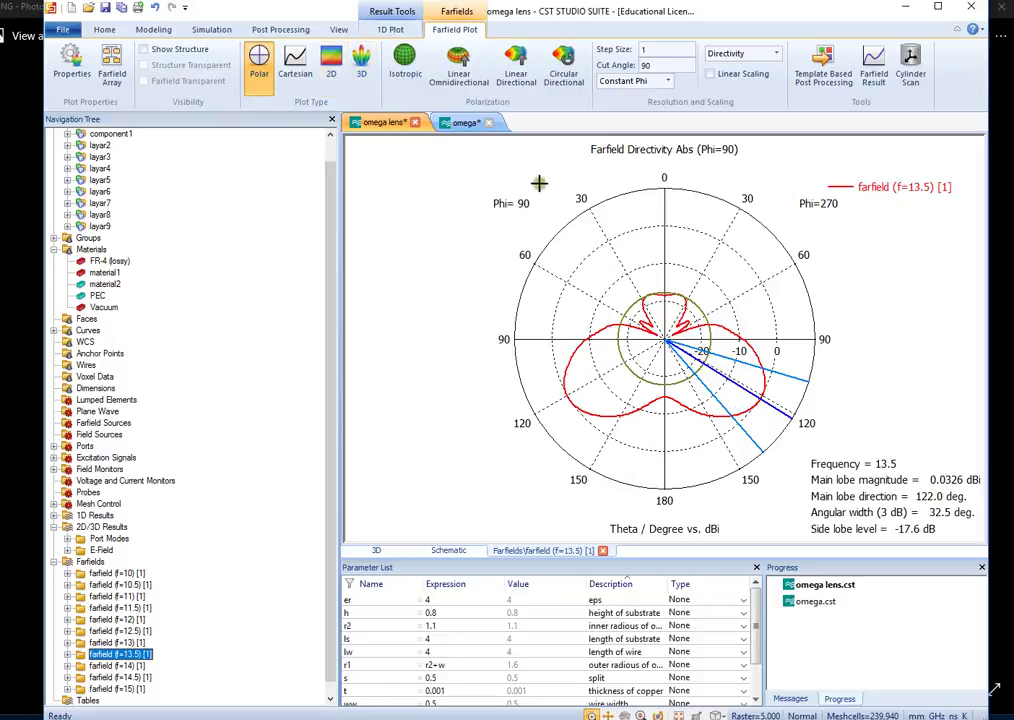
left_click(363, 68)
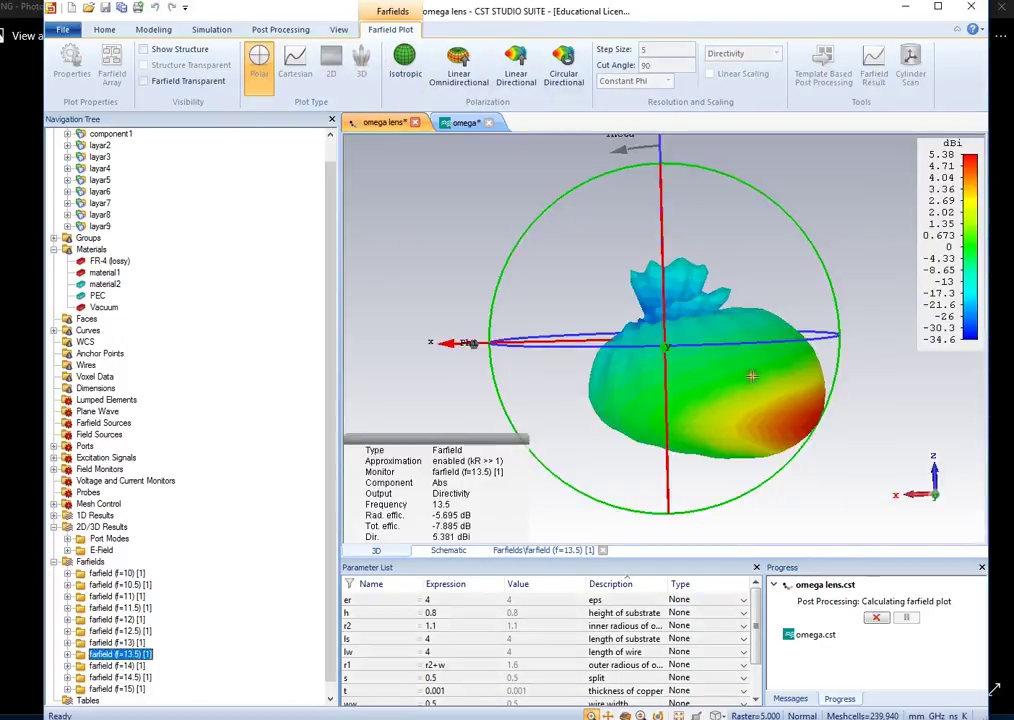
left_click_drag(787, 413, 651, 411)
right_click(489, 218)
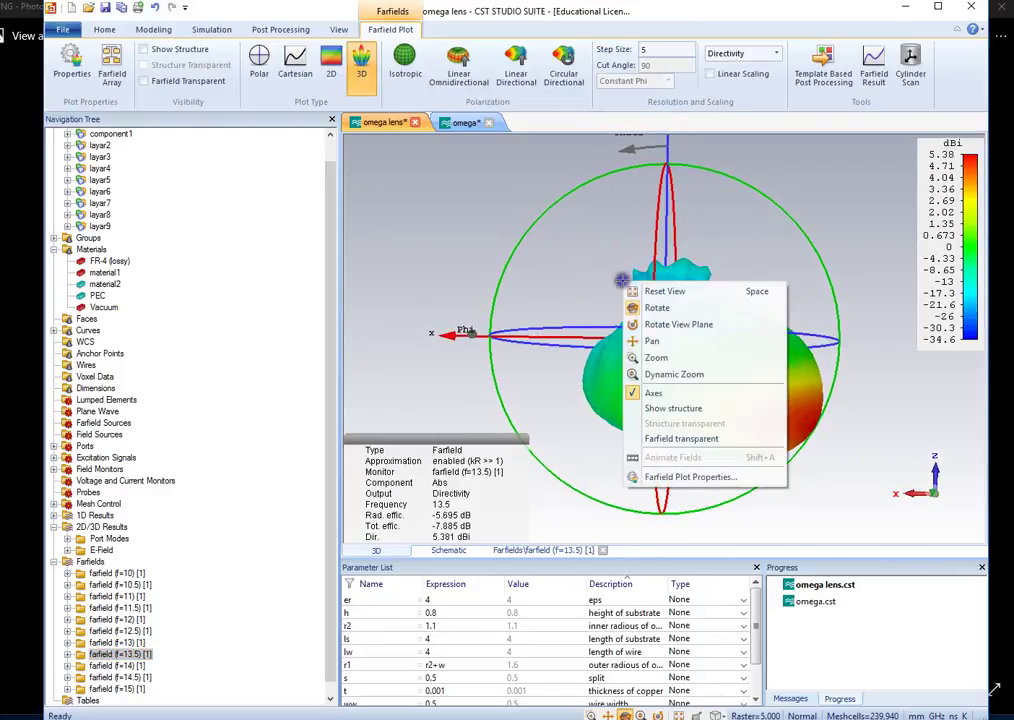
left_click(662, 410)
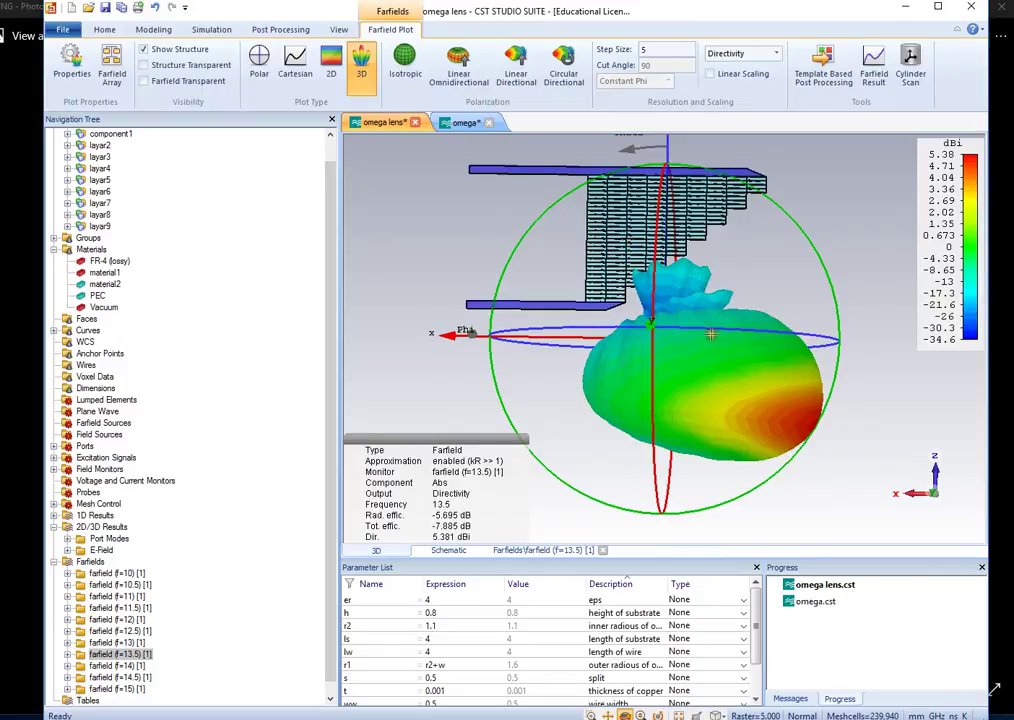
View the farfield result at f=15, and switch to the omega unit cell project
scroll(145, 560, "down", 1)
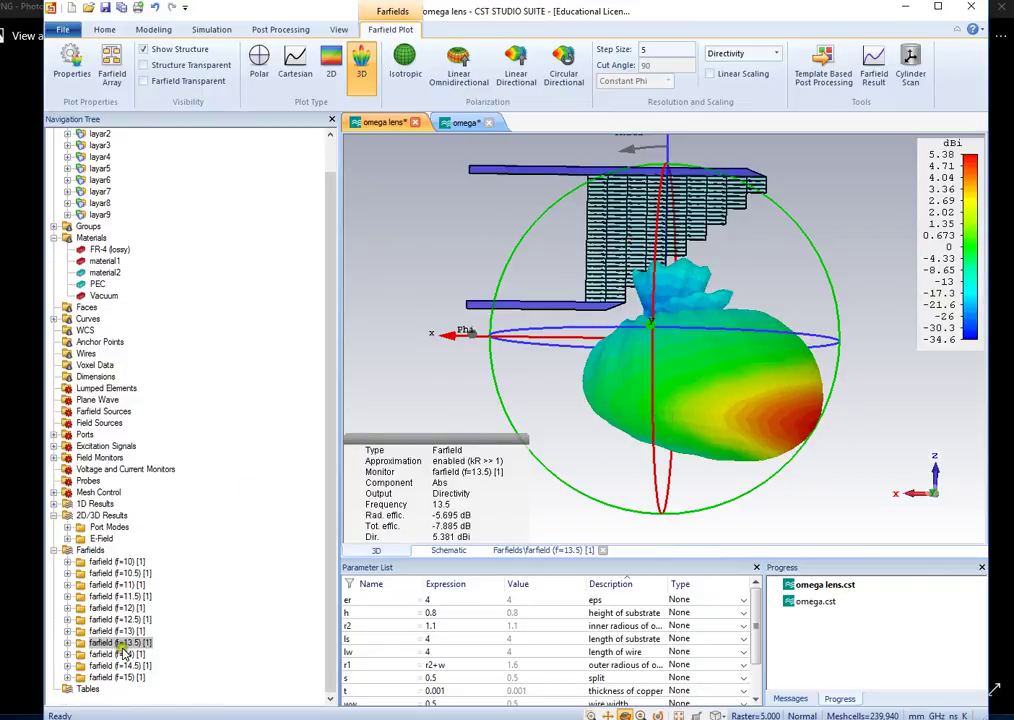
left_click(138, 678)
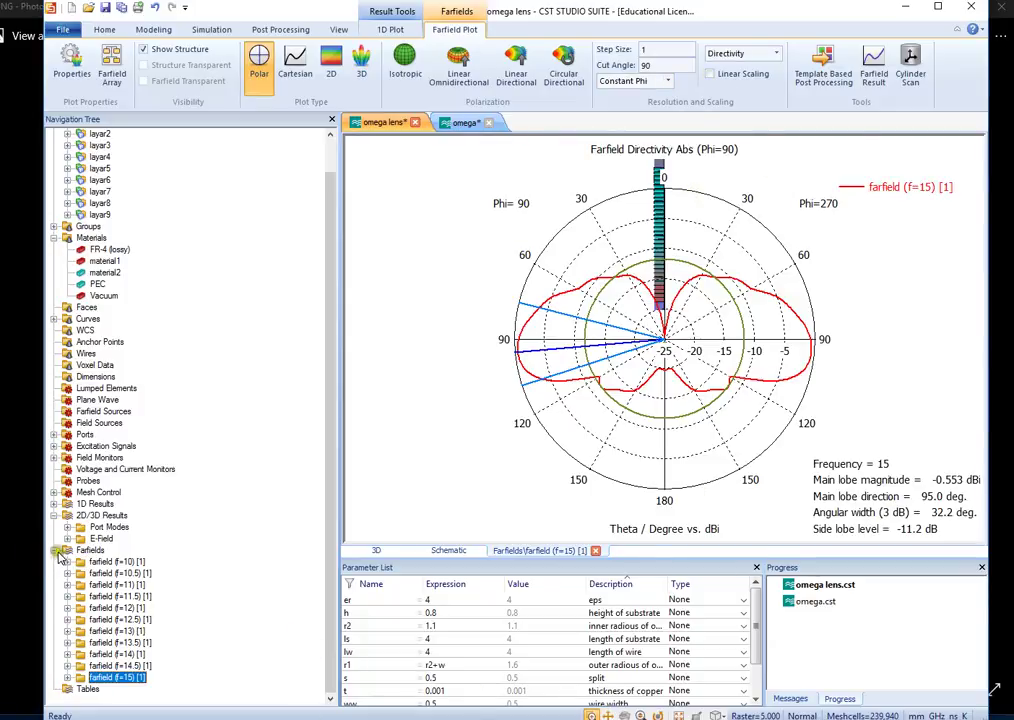
scroll(62, 552, "up", 1)
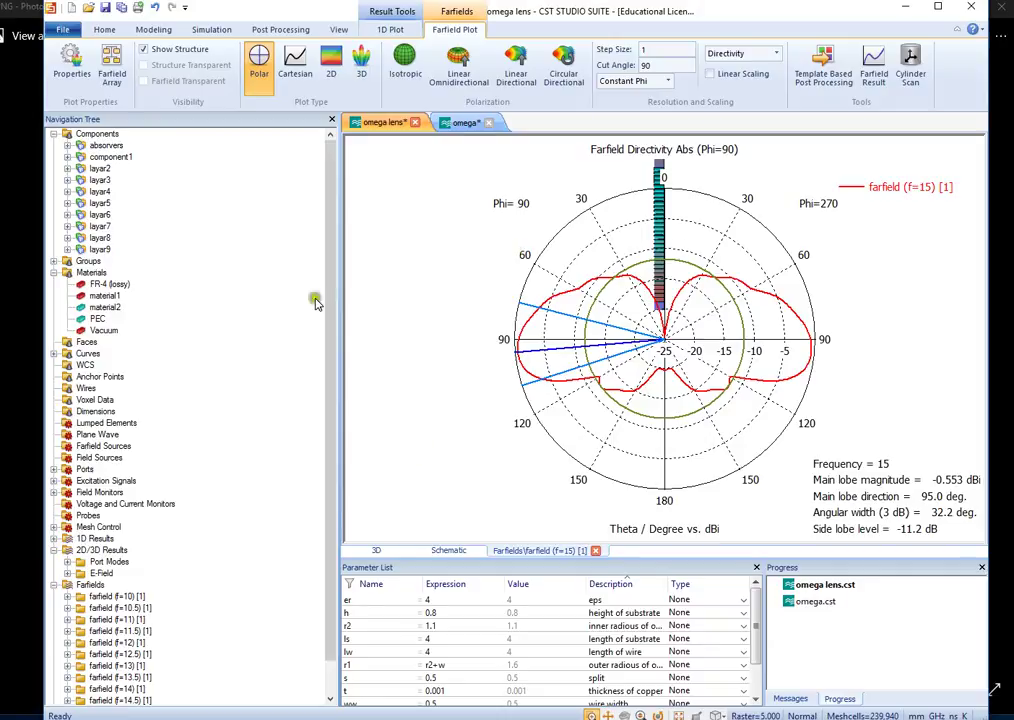
left_click(462, 122)
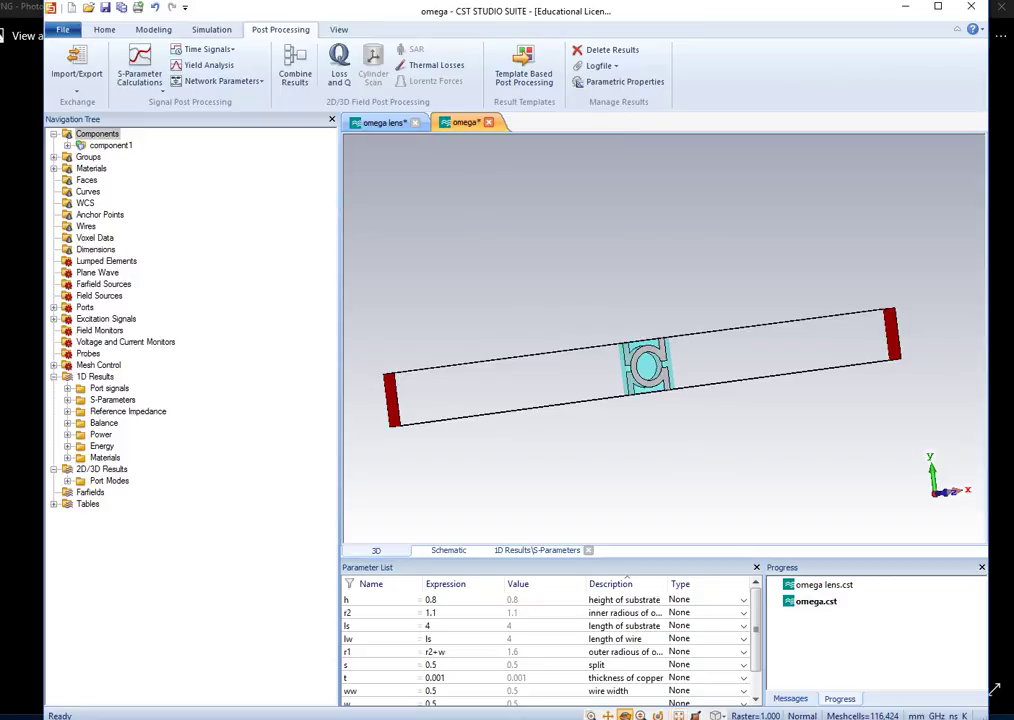
Switch to Photos and browse from the SRR circuit diagram past the omega unit cell parameters to the reference list and the contact slide
key("alt+Tab")
left_click(564, 690)
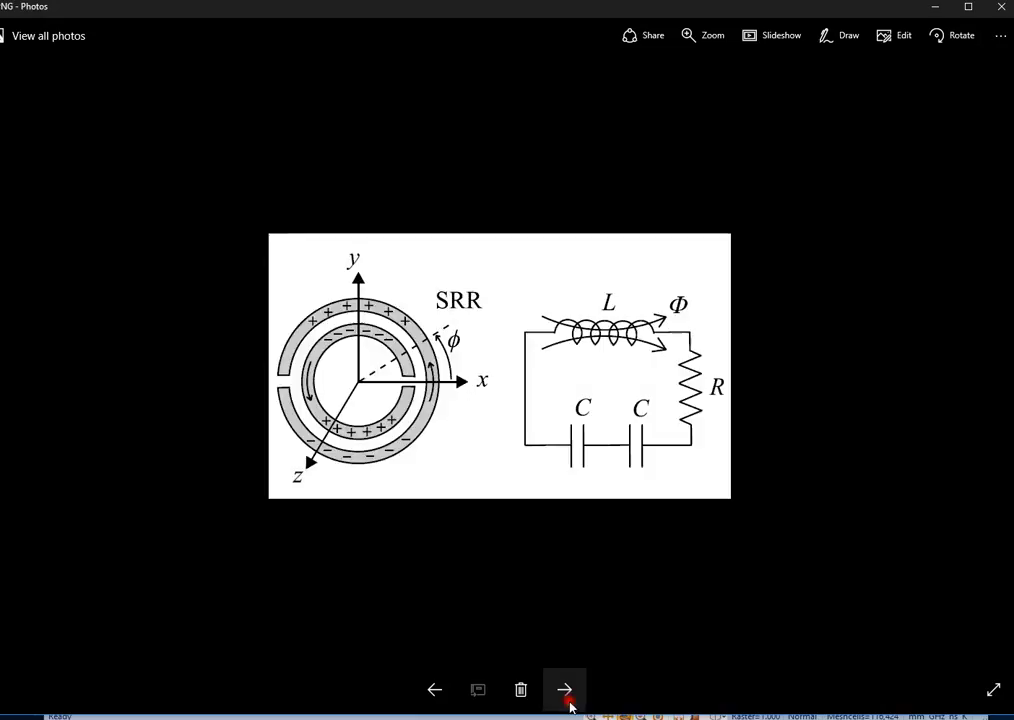
left_click(564, 690)
left_click(569, 704)
left_click(569, 704)
left_click(569, 704)
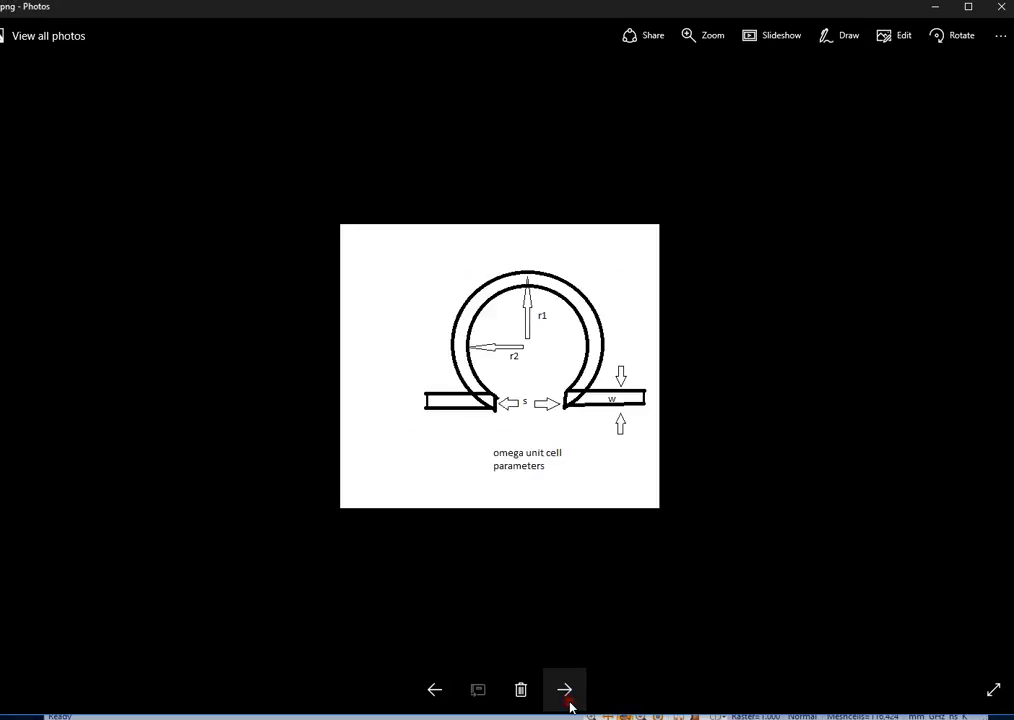
left_click(569, 704)
left_click(564, 690)
left_click(564, 690)
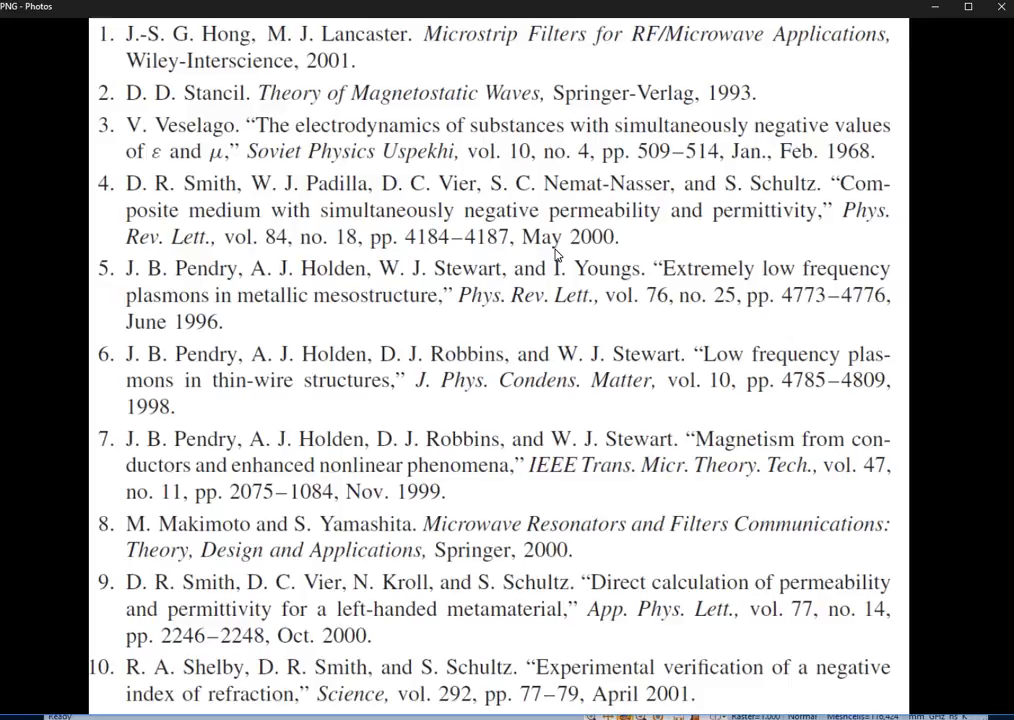
key("Right")
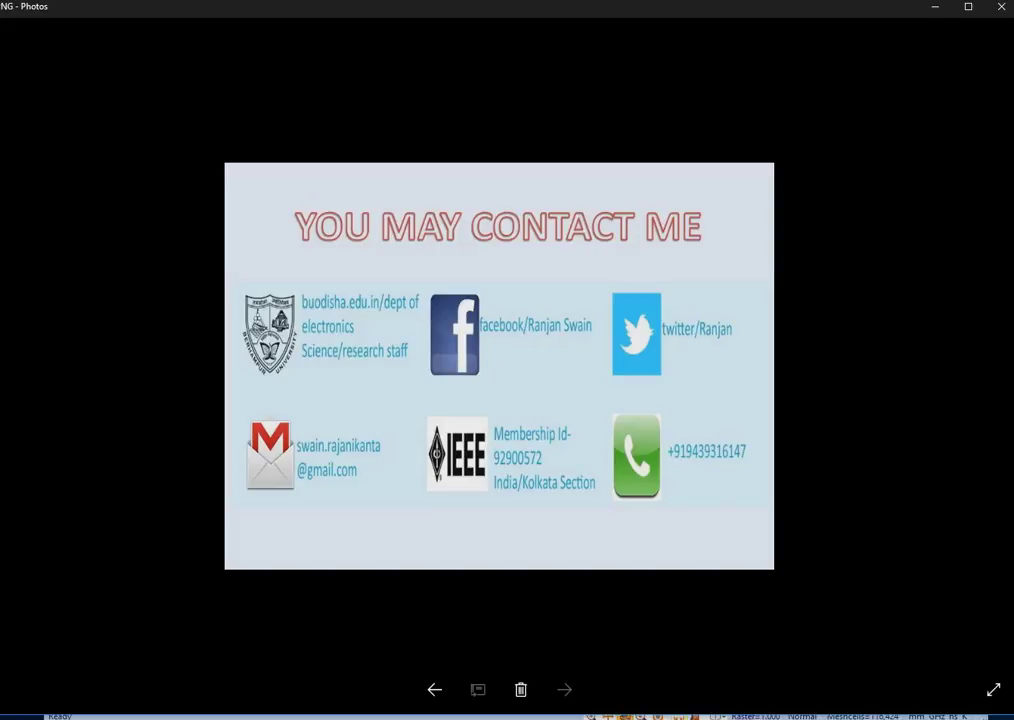
mouse_move(680, 717)
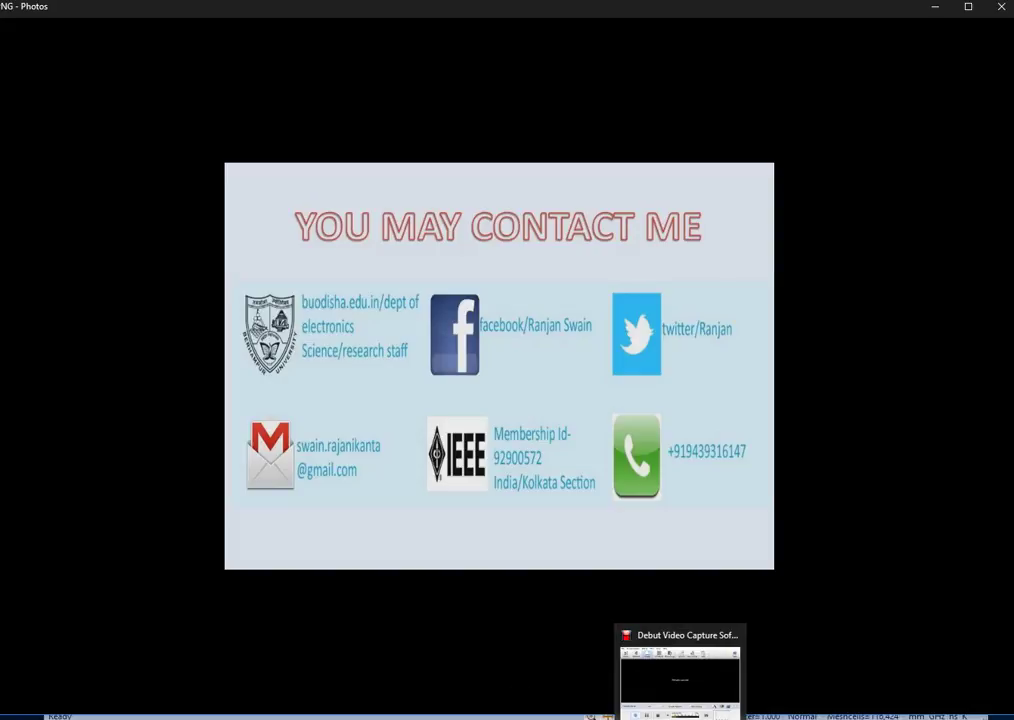